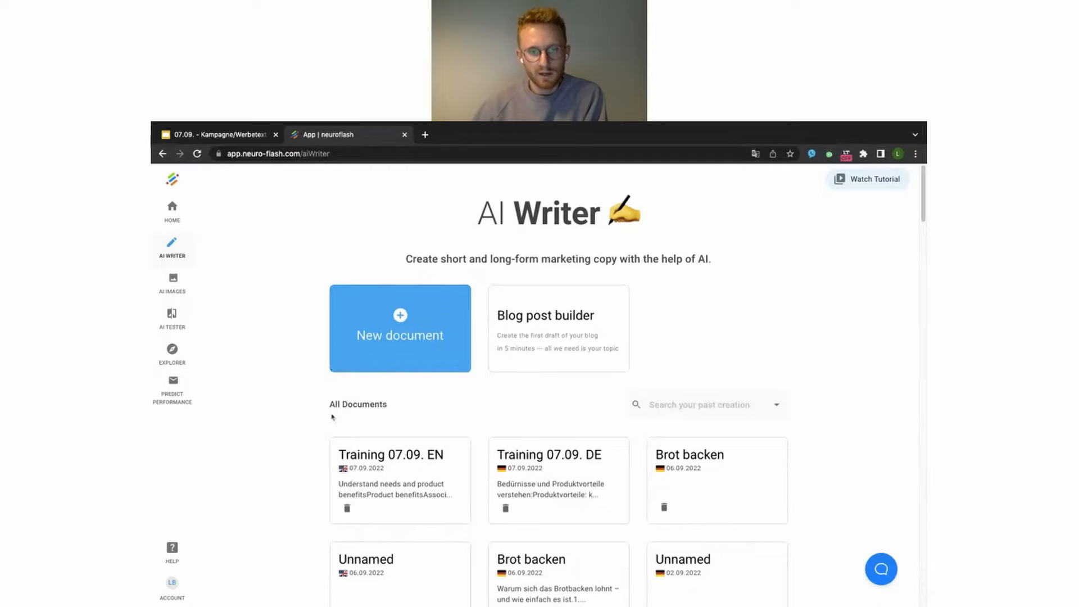
- Open the existing document "Training 07.09. EN" and collapse its text generator
left_click(397, 489)
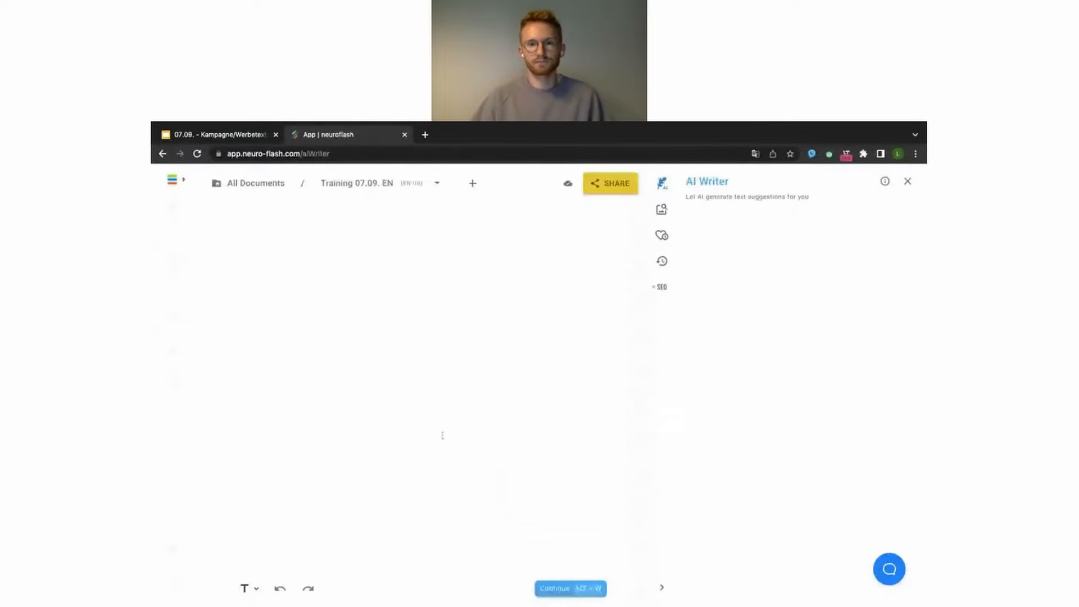
left_click(662, 185)
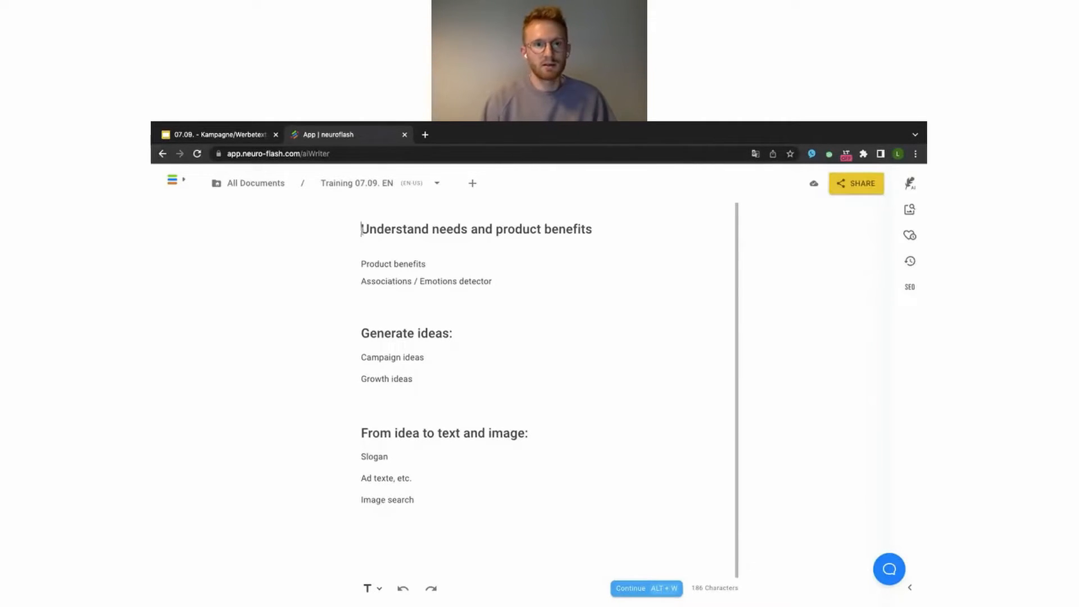
type("fgho9ggh")
key("BackSpace")
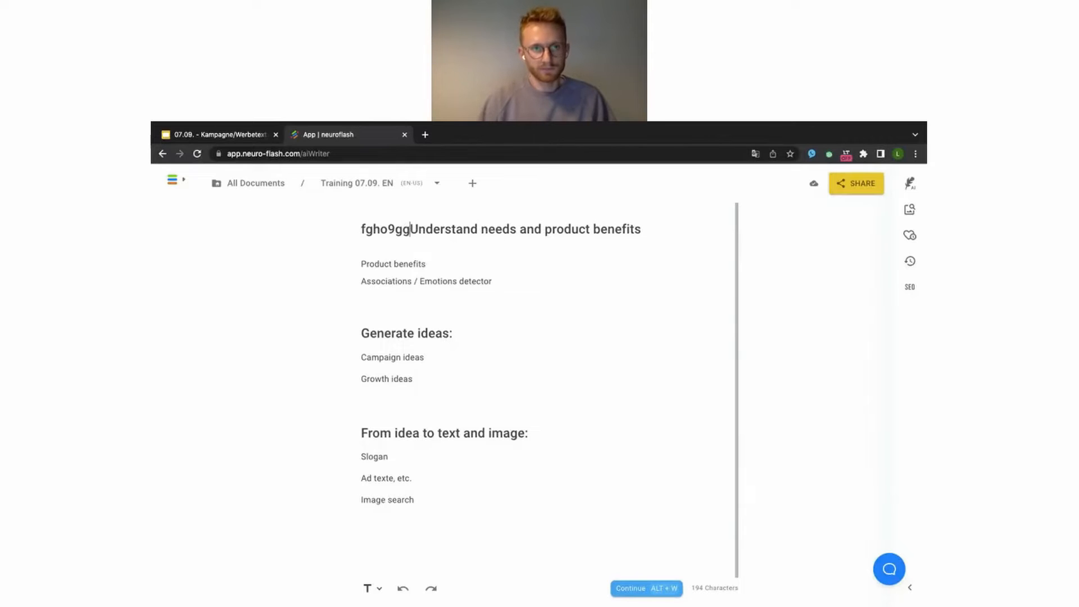
key("BackSpace")
key("BackSpace")
key("BackSpace")
key("BackSpace")
key("BackSpace")
key("BackSpace")
key("BackSpace")
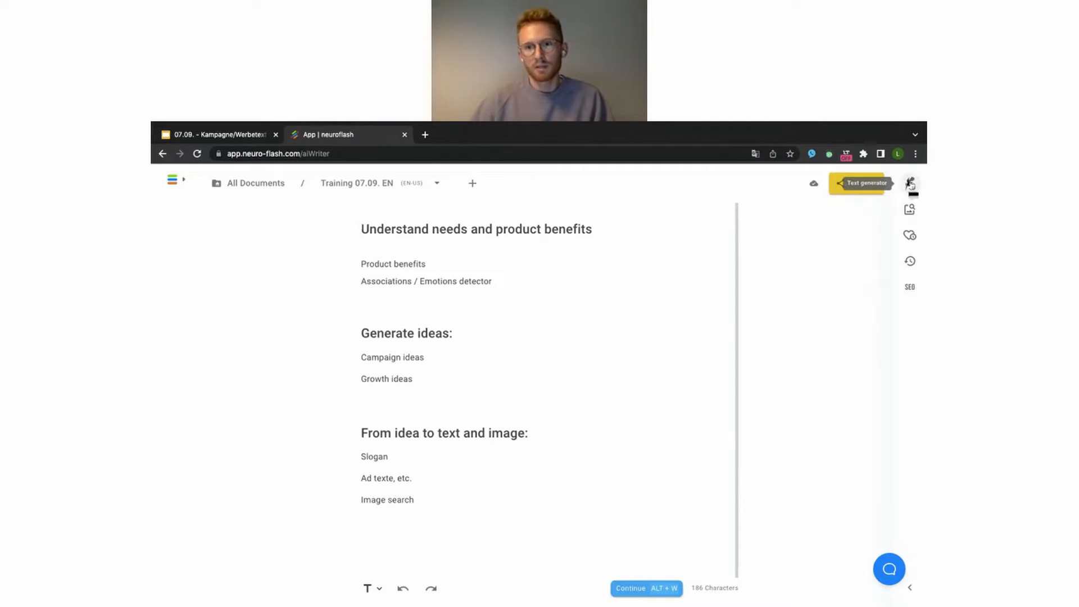
- Bring up the text generator's brief for editing and set its text type to Product Benefits (Beta)
left_click(907, 183)
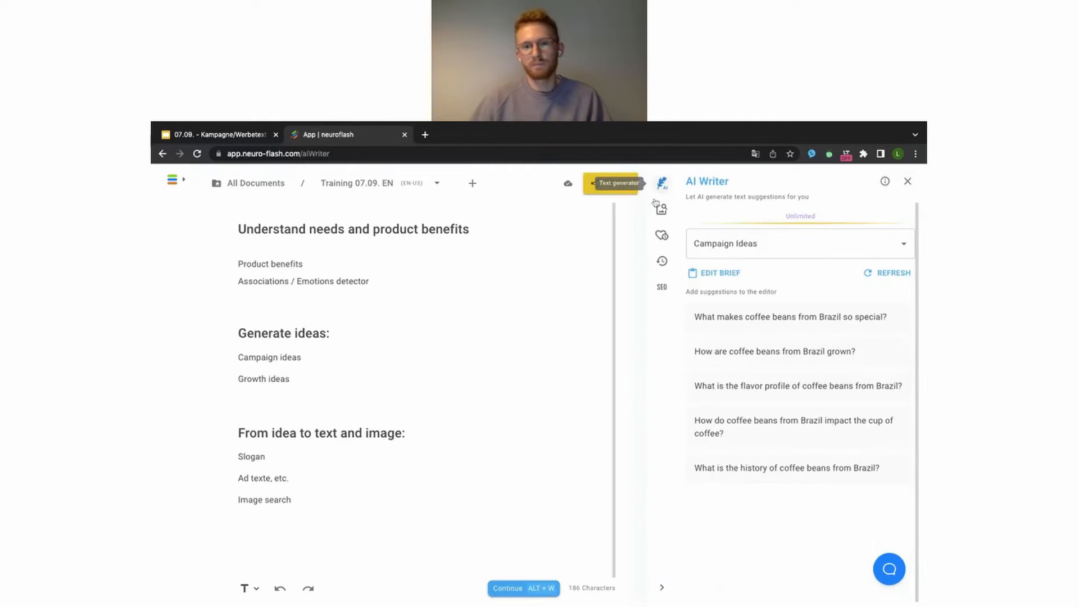
left_click(715, 274)
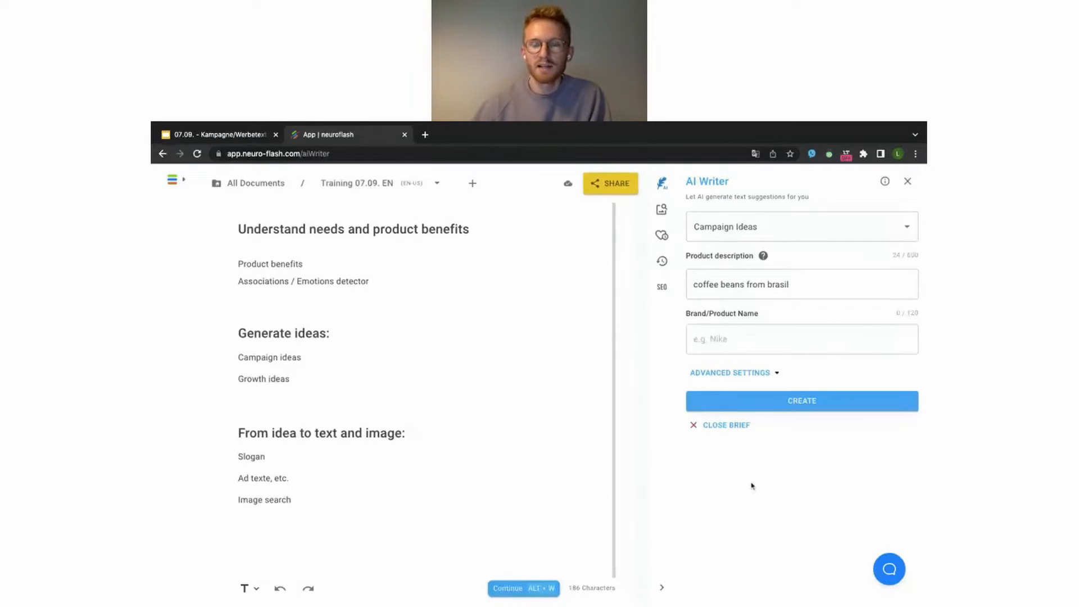
left_click(788, 227)
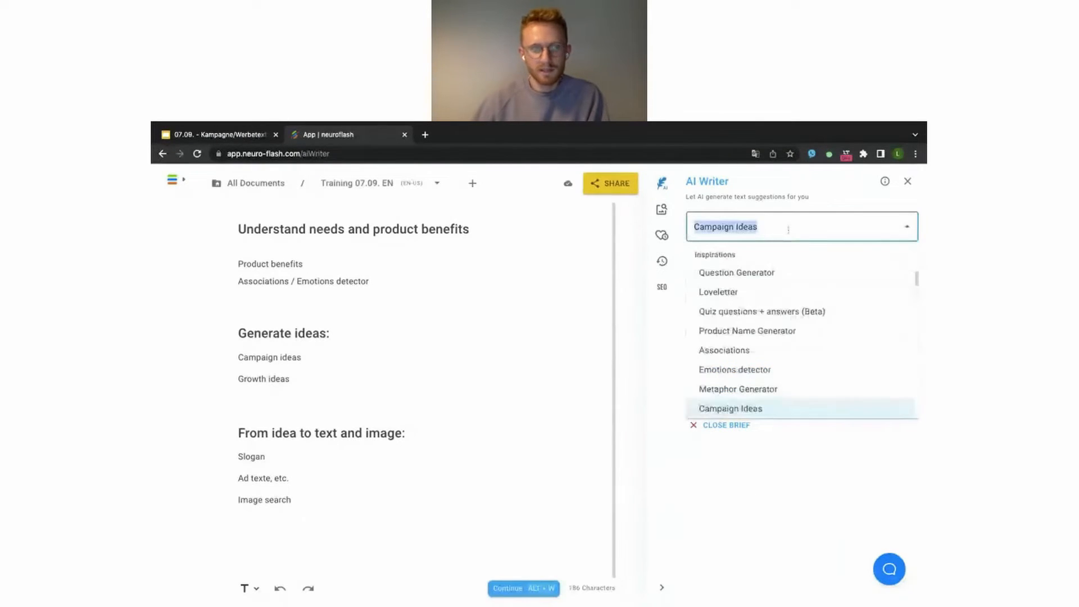
type("pr")
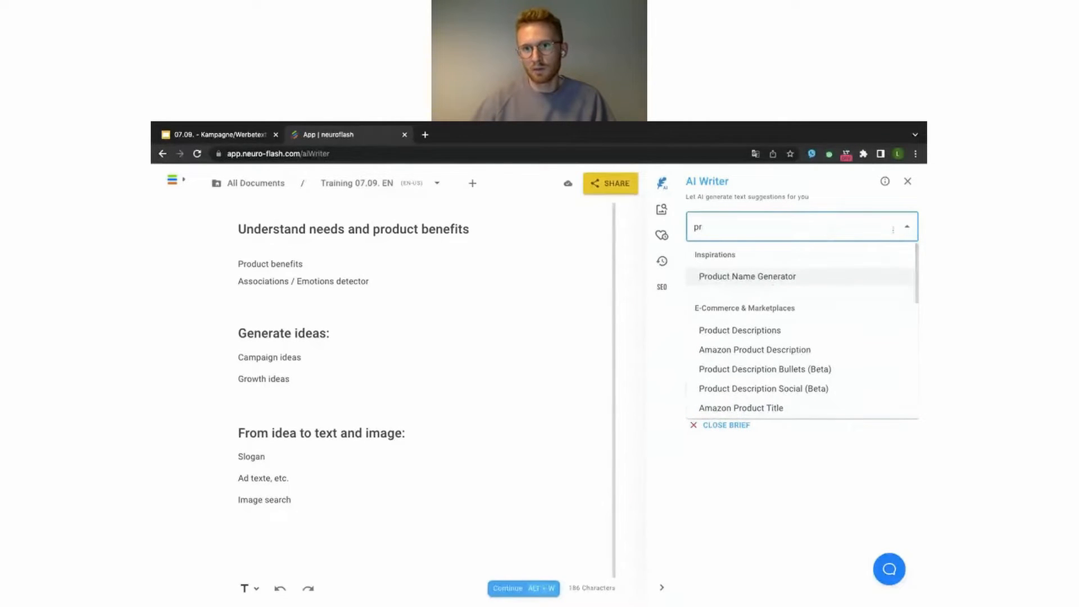
left_click(906, 230)
left_click(906, 229)
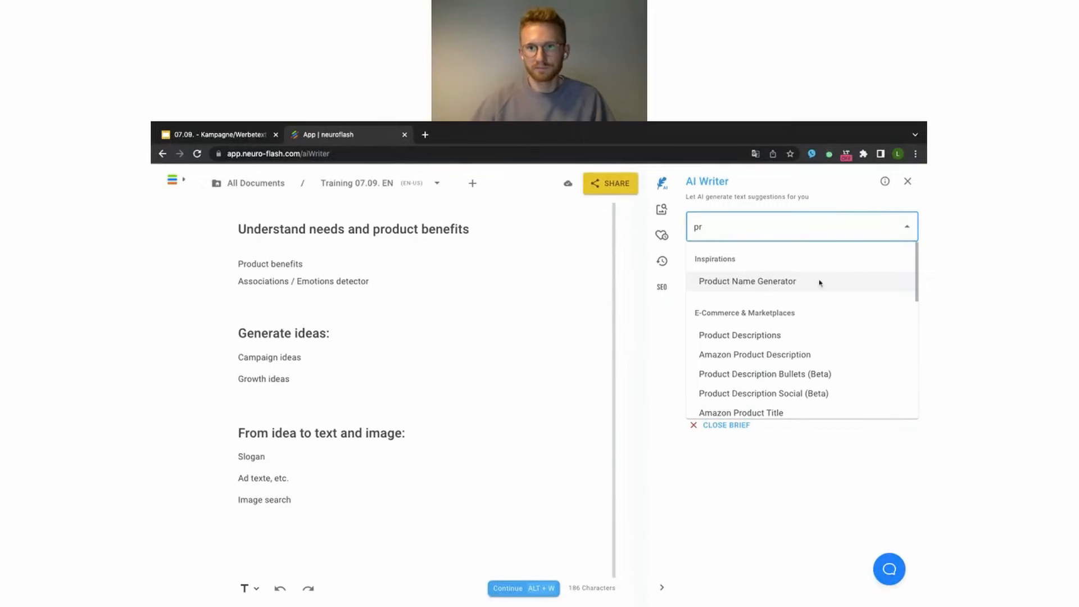
scroll(807, 308, "down", 2)
scroll(785, 332, "up", 1)
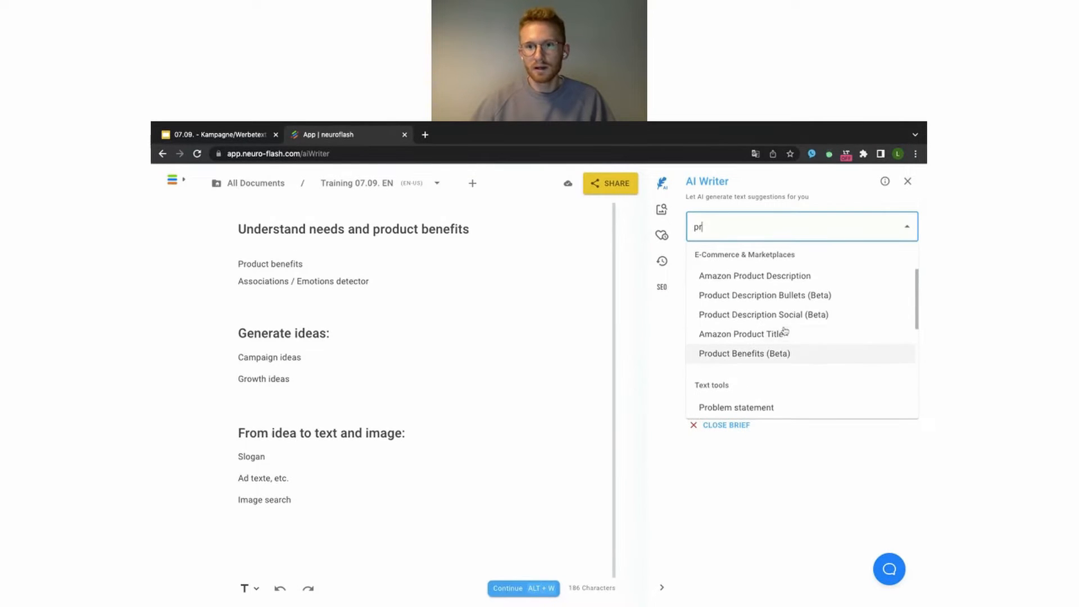
scroll(785, 331, "up", 2)
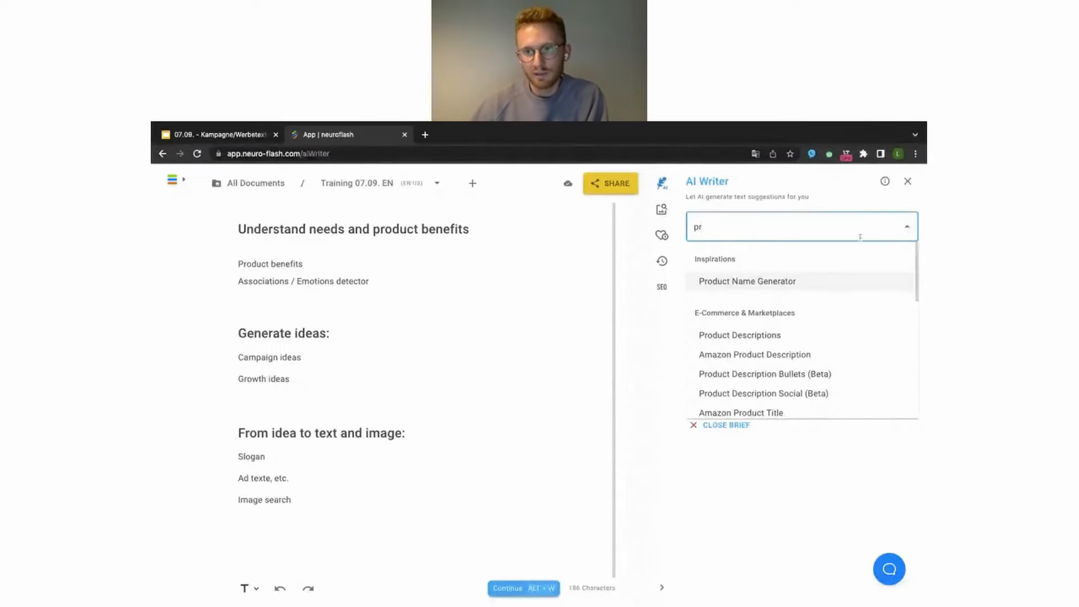
left_click(907, 226)
left_click(907, 226)
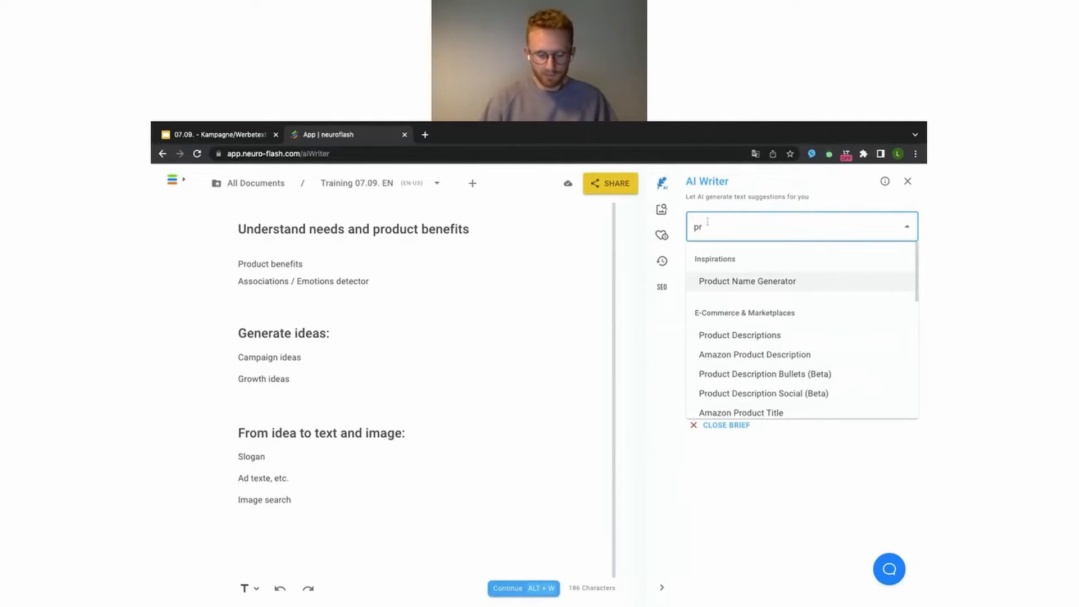
type("oduct")
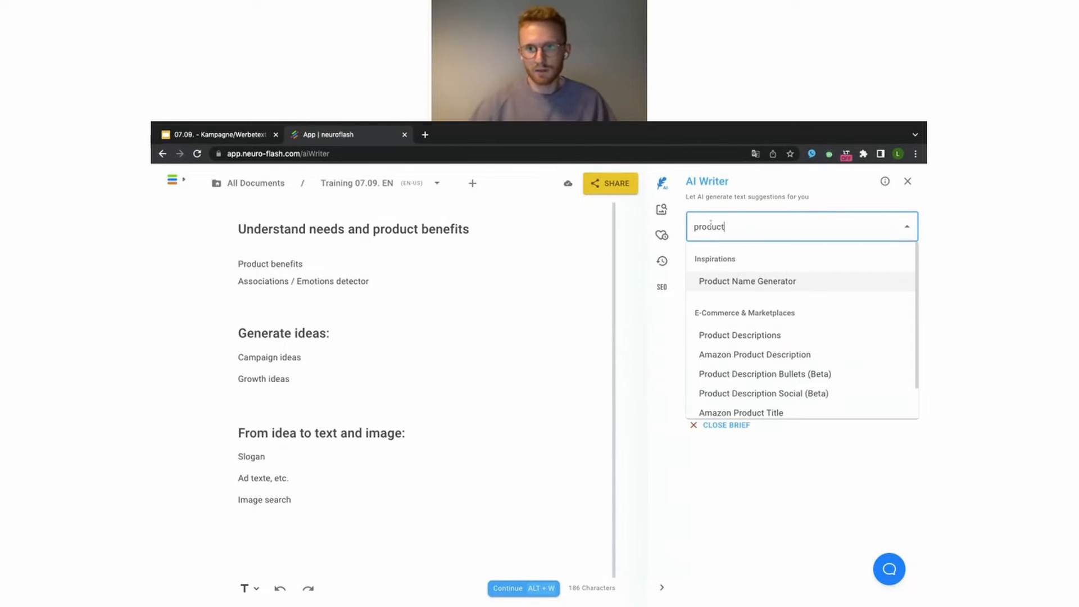
scroll(749, 286, "down", 2)
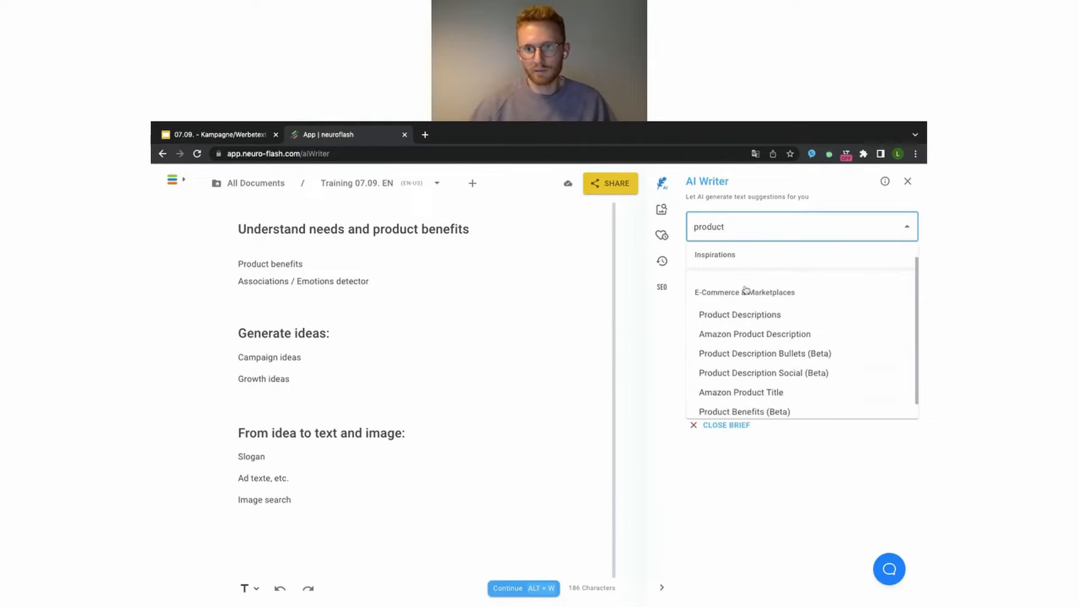
left_click(752, 395)
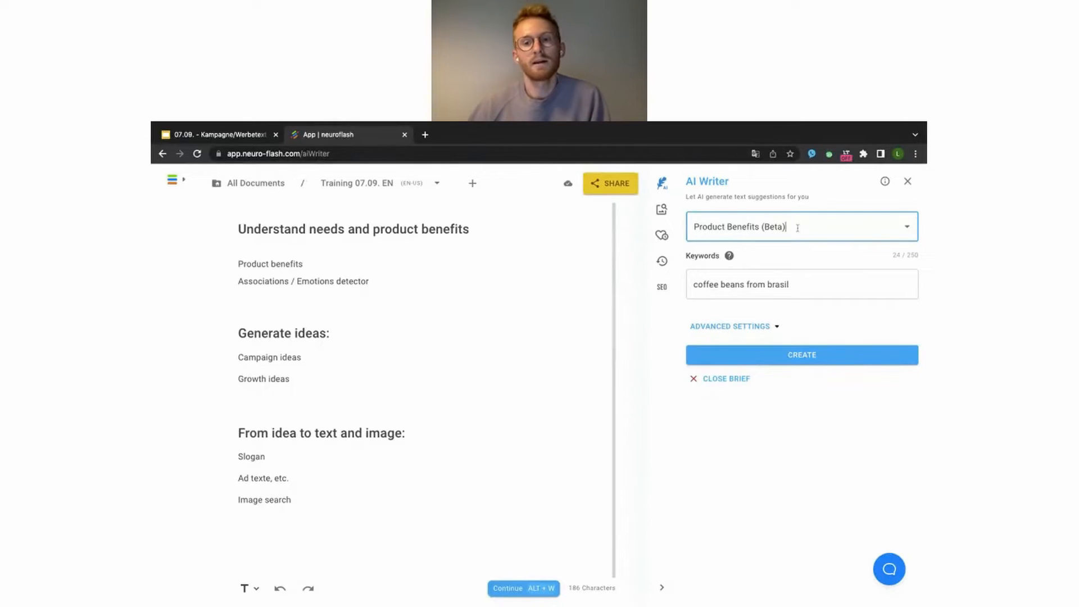
- Change the brief's keywords to "organic coffee beans from brasil"
triple_click(755, 284)
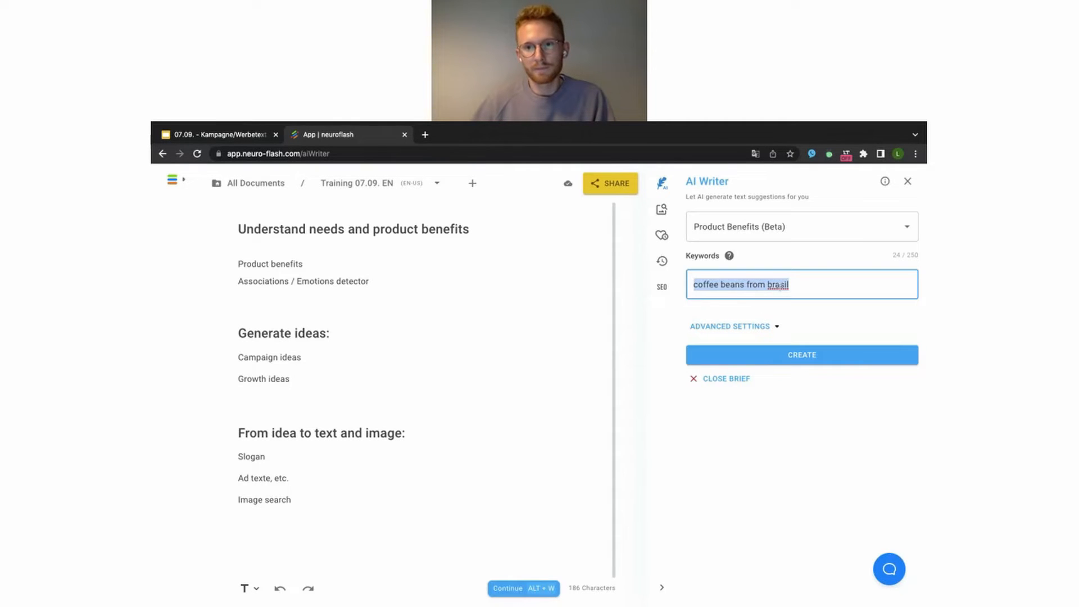
left_click_drag(789, 284, 746, 284)
key("BackSpace")
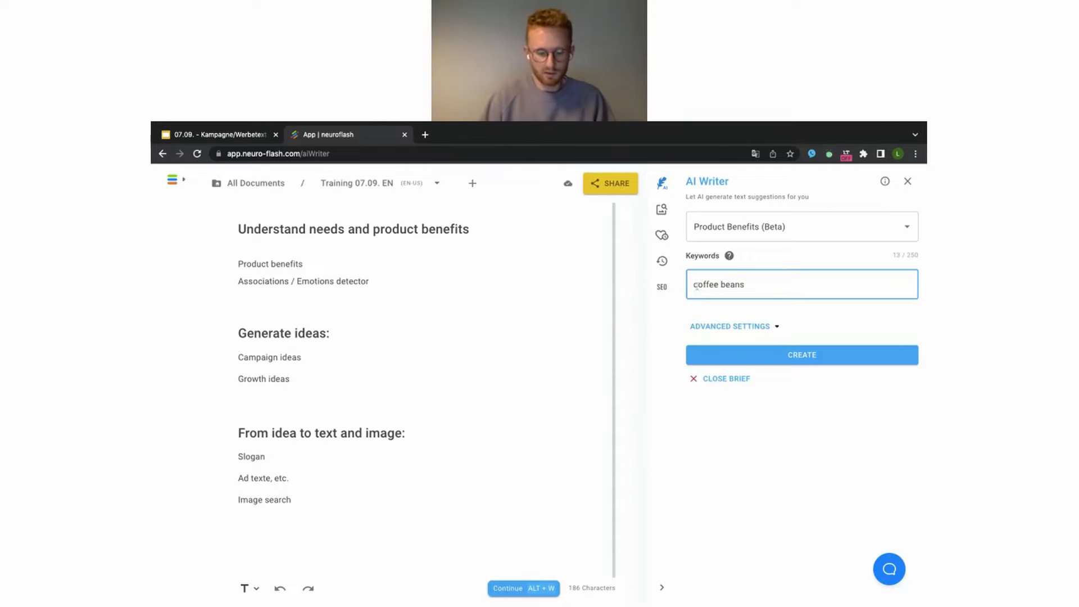
type("organic coffee")
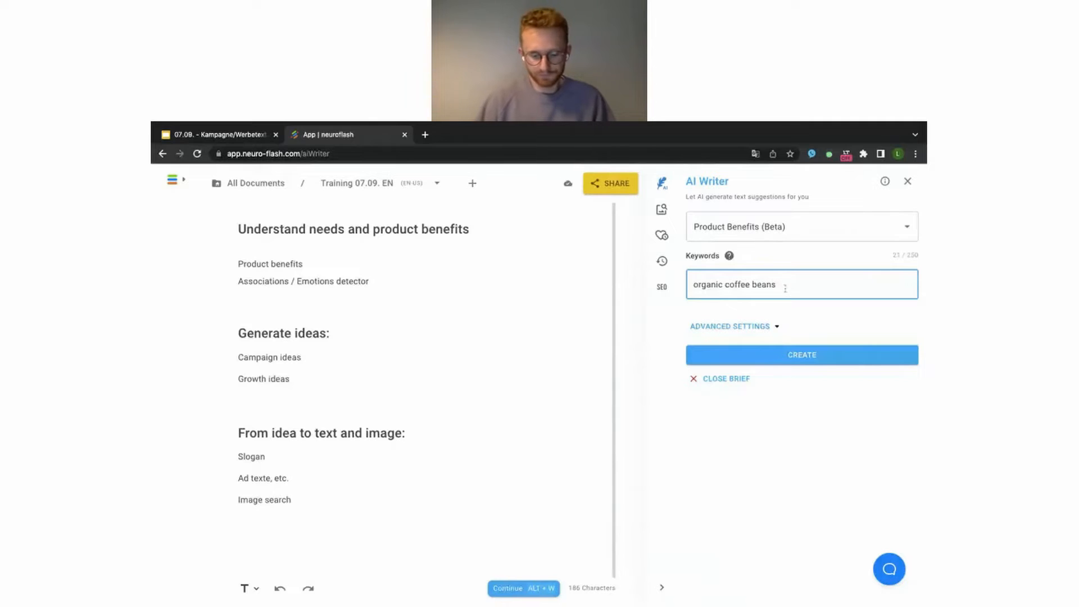
type(" beans from brasil")
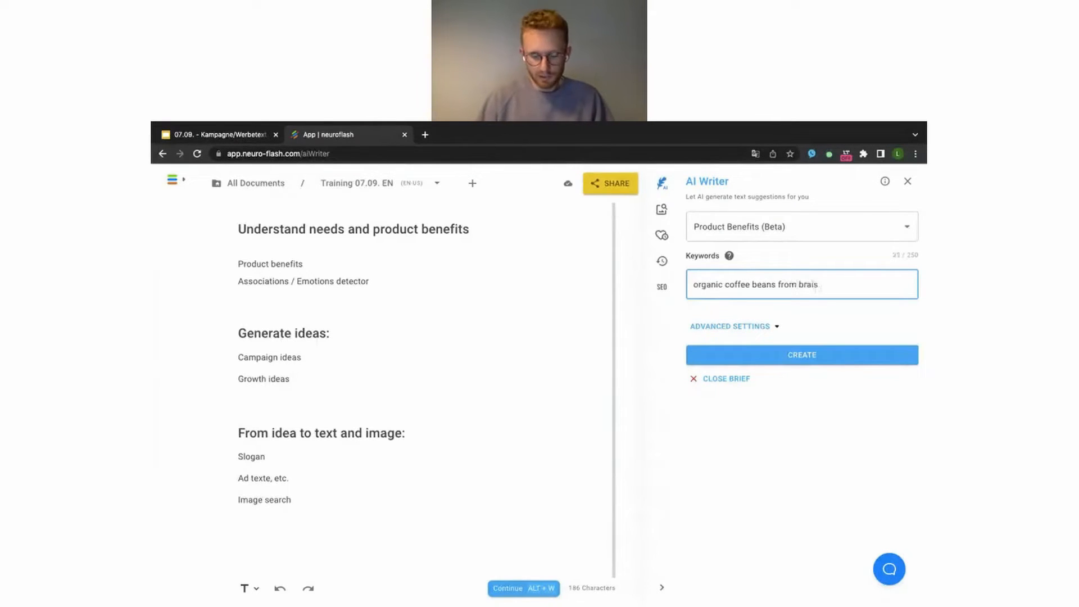
key("BackSpace")
key("BackSpace")
key("BackSpace")
key("BackSpace")
type("sil")
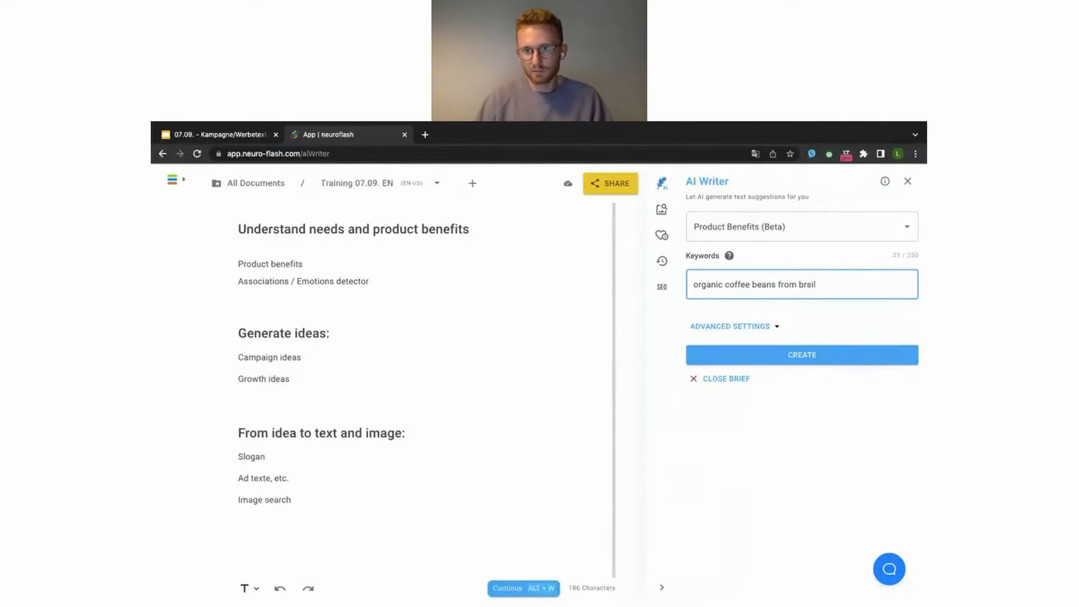
key("BackSpace")
key("BackSpace")
key("BackSpace")
type("asil")
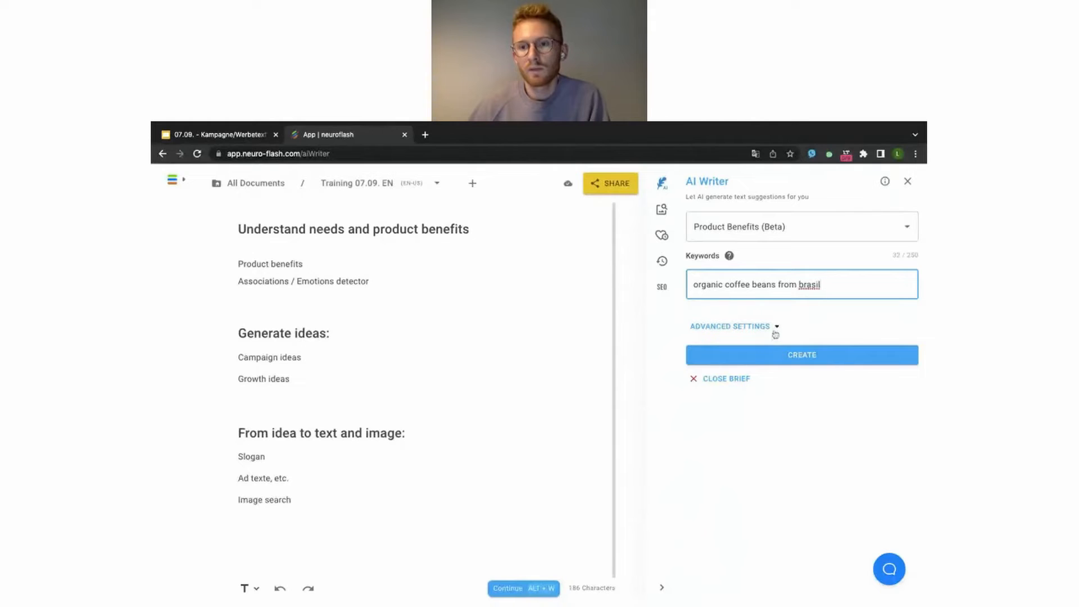
- Check the brief's tonality options without selecting any, and generate the product benefit suggestions
left_click(781, 354)
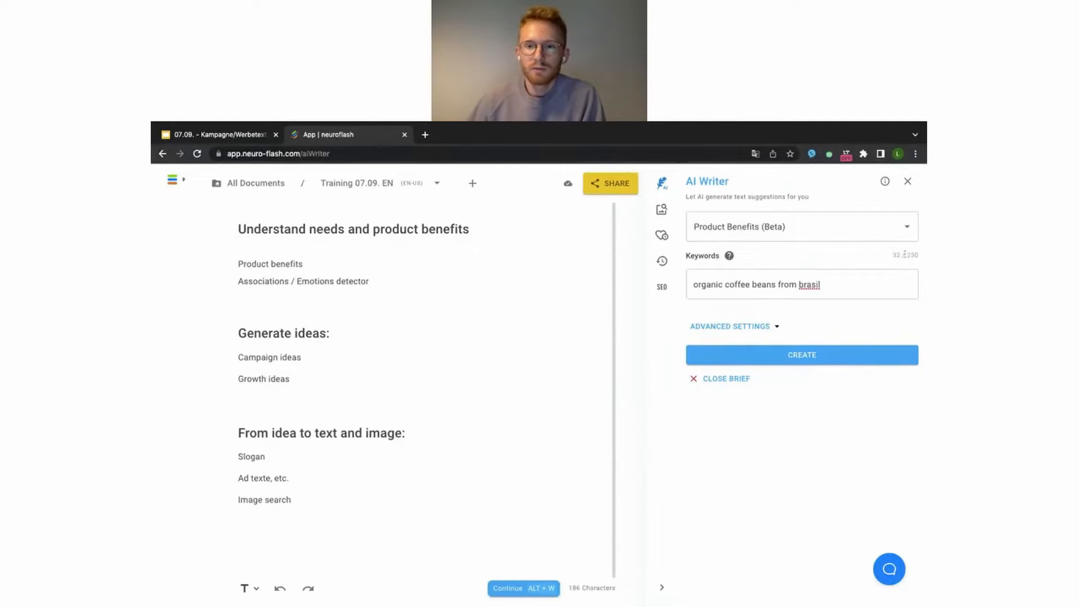
left_click(854, 283)
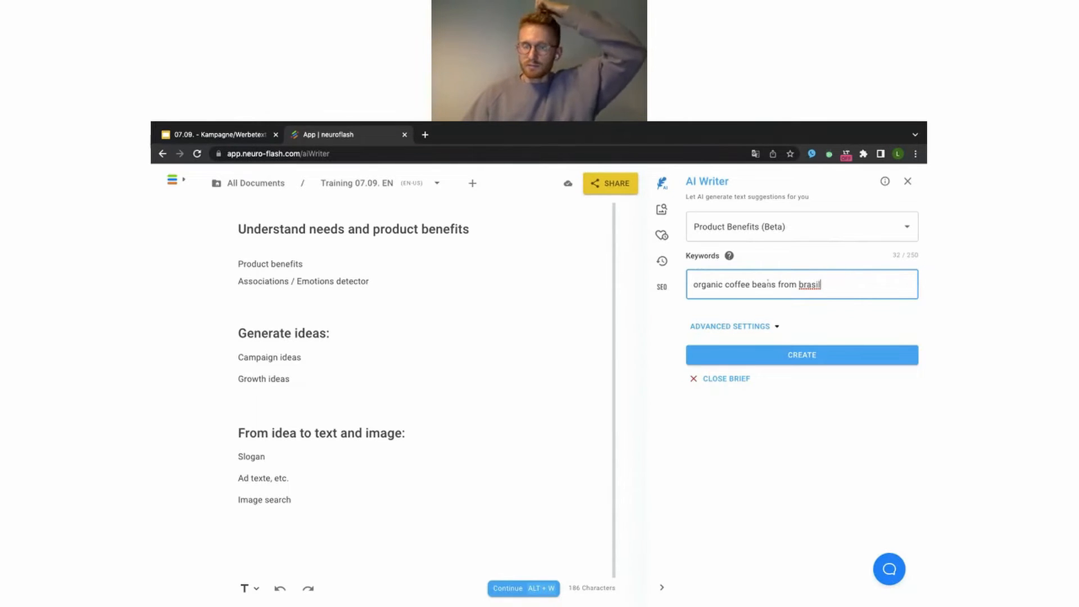
left_click(724, 327)
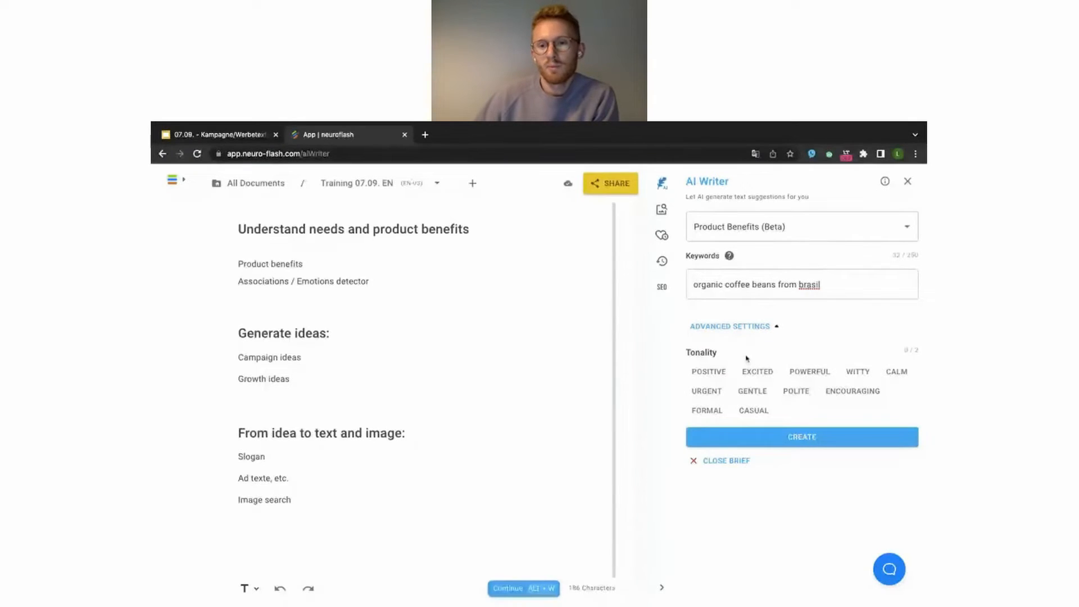
left_click(759, 331)
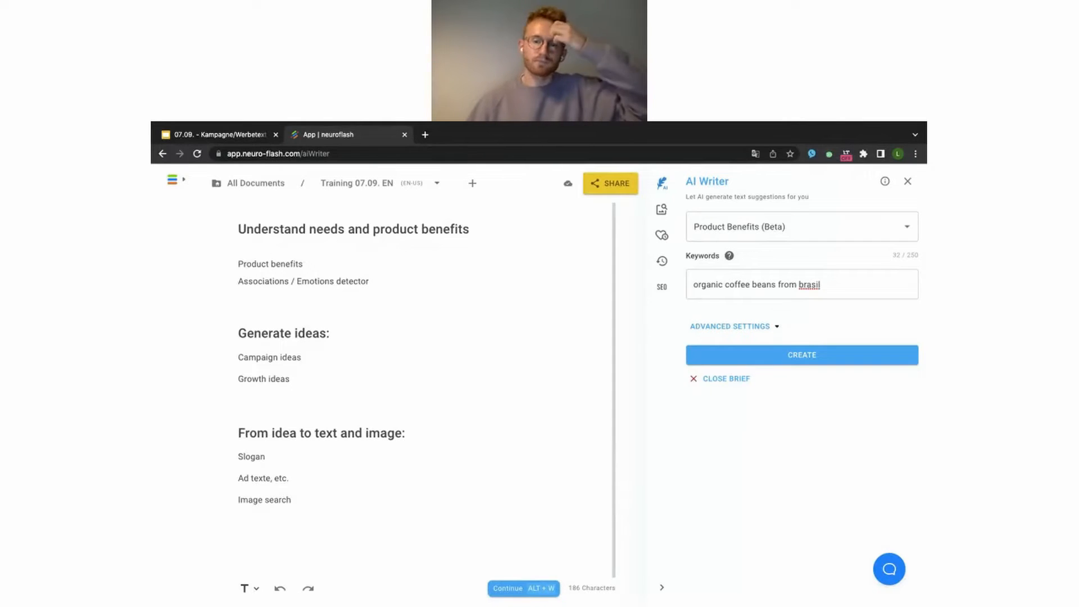
left_click(812, 360)
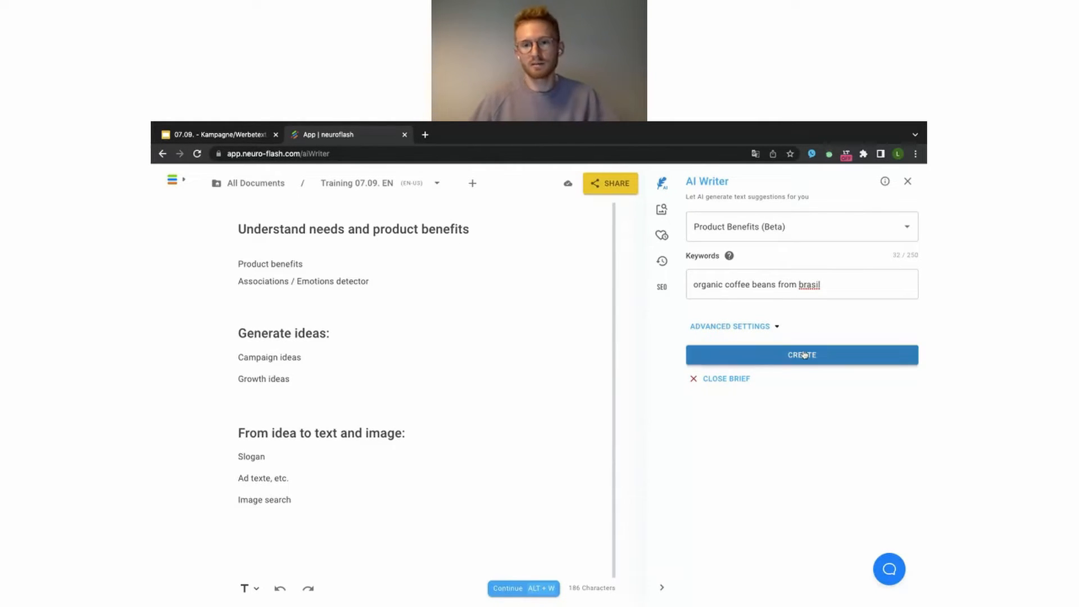
left_click(805, 355)
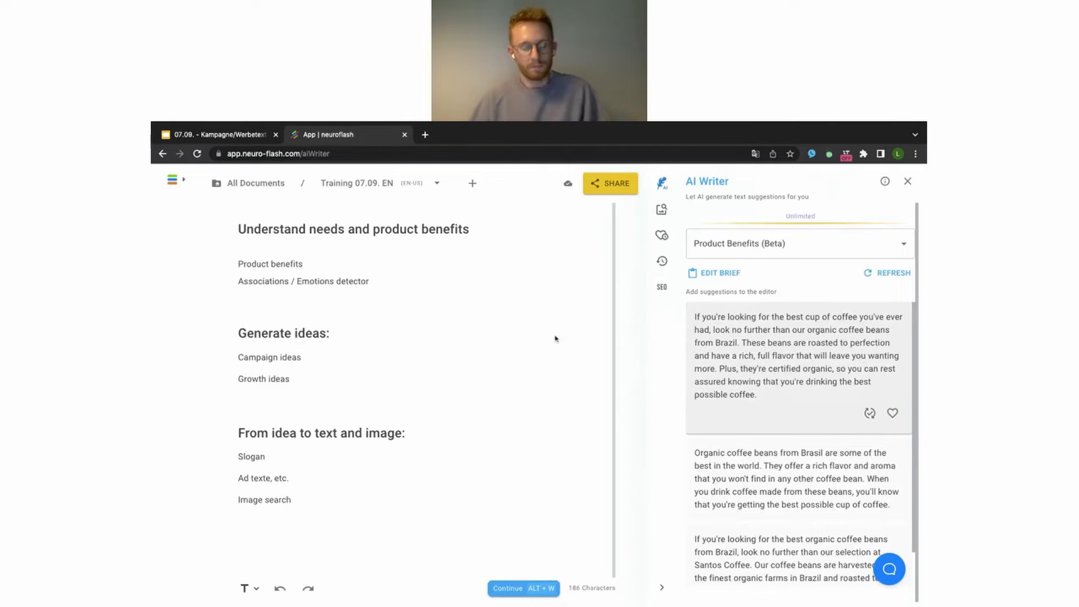
- Extend the "Product benefits" line in the document with ": rich, full flavour, certified organic"
left_click(332, 267)
type(": ")
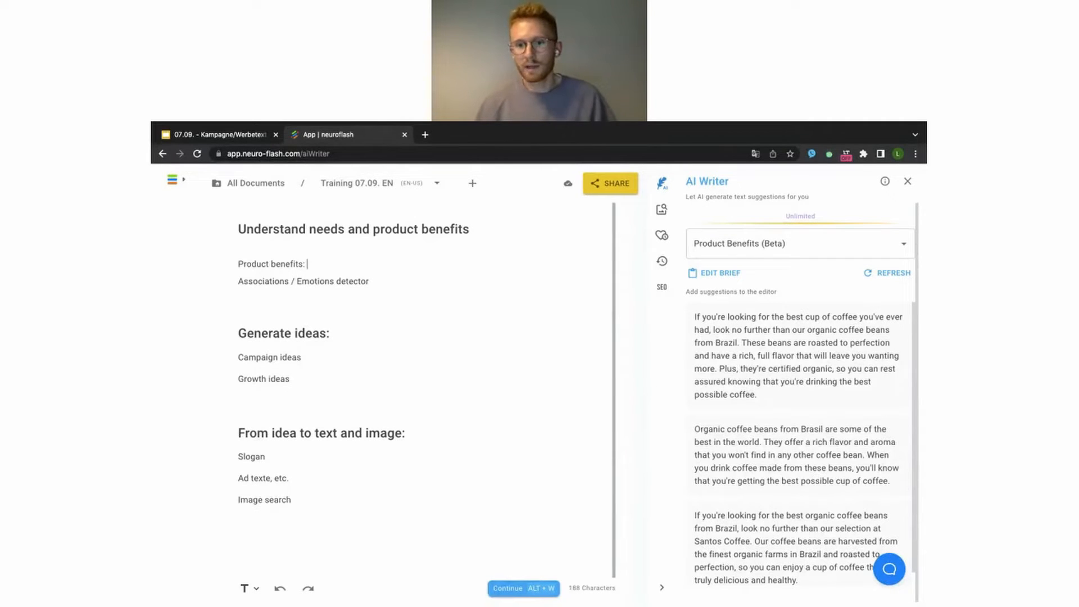
type("rich")
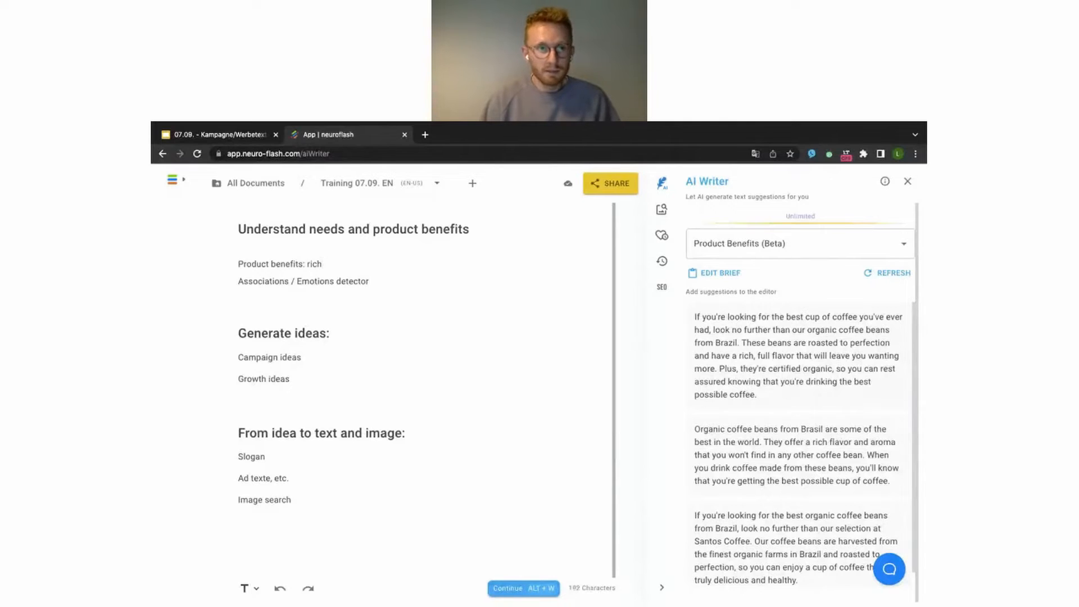
type(", full flav")
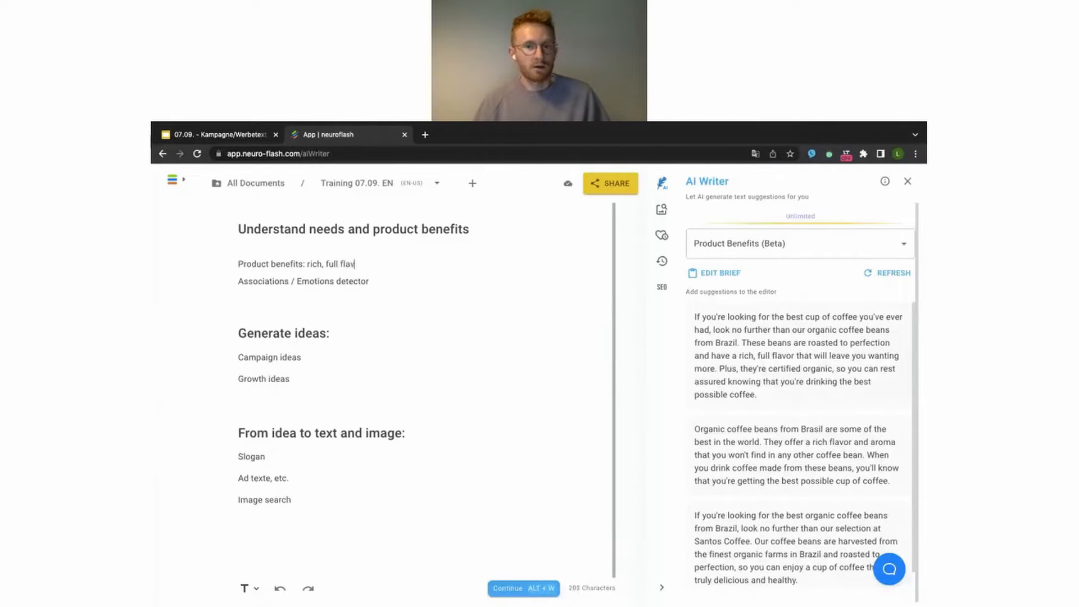
type("our")
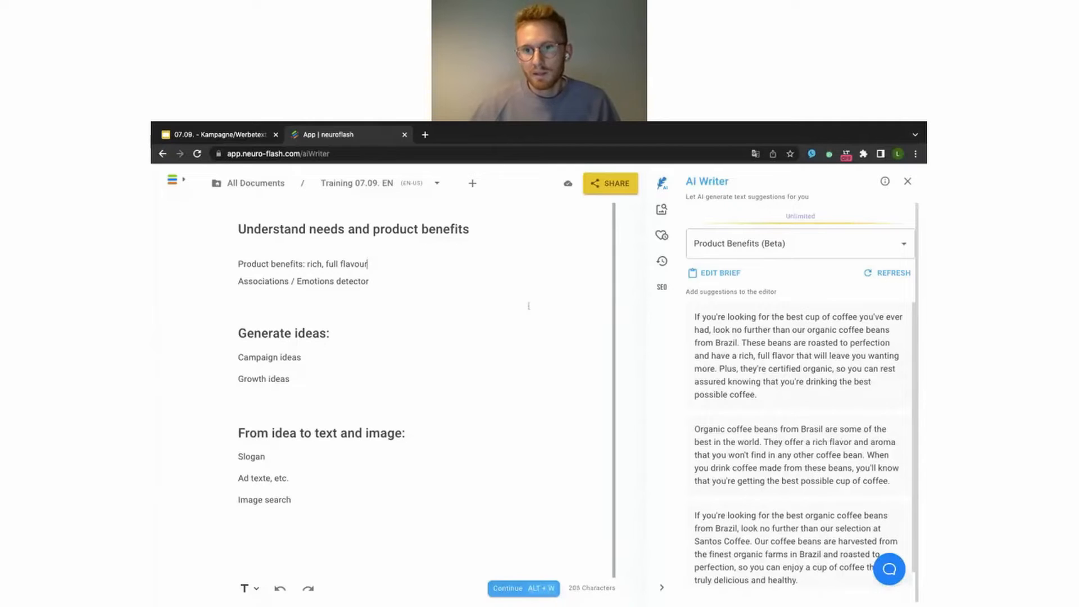
mouse_move(786, 380)
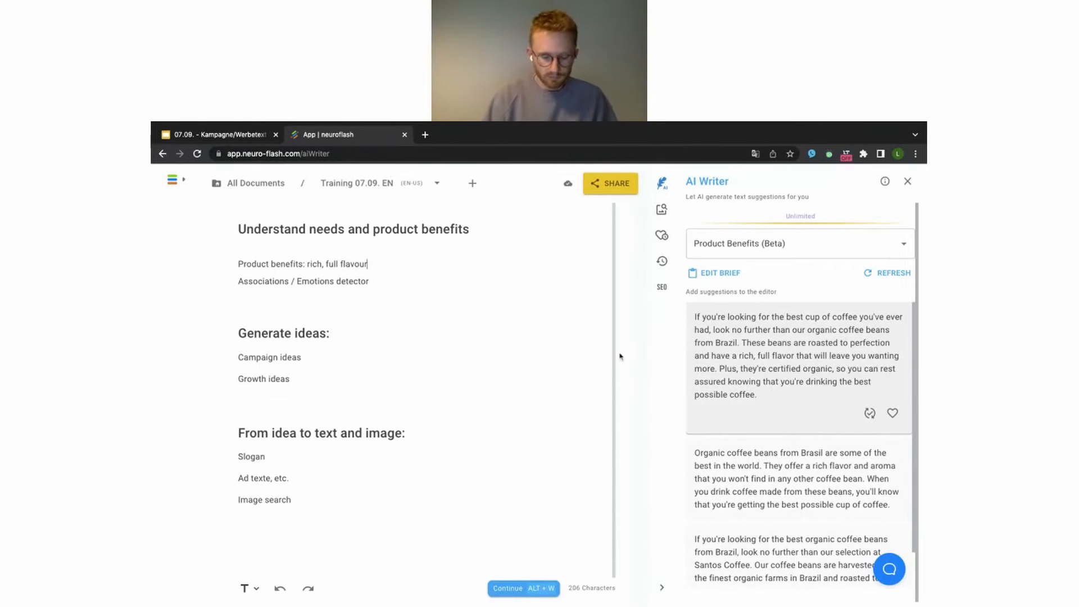
type(",")
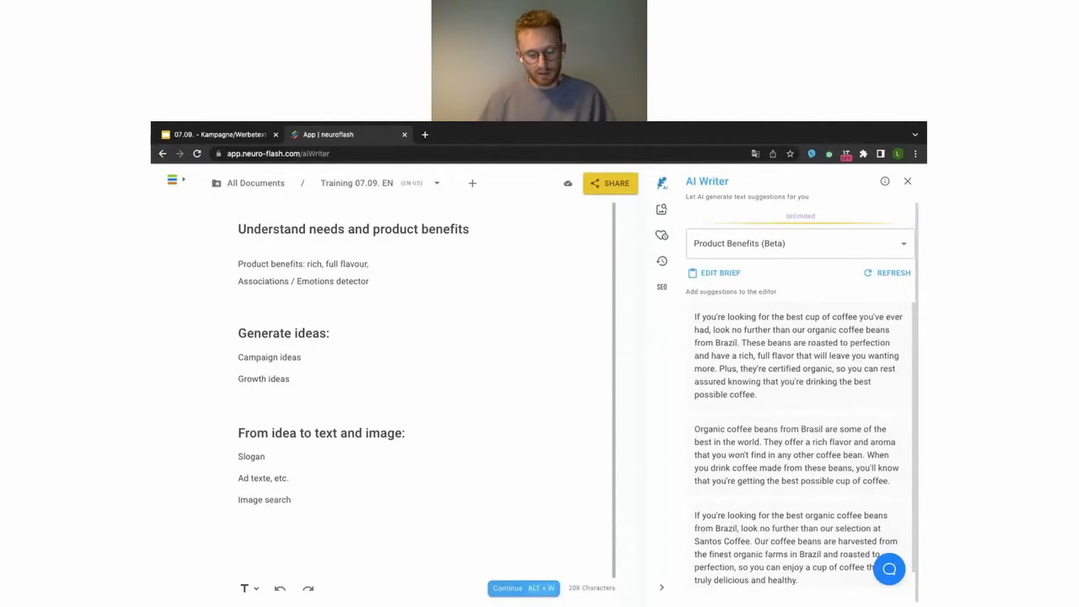
type("c")
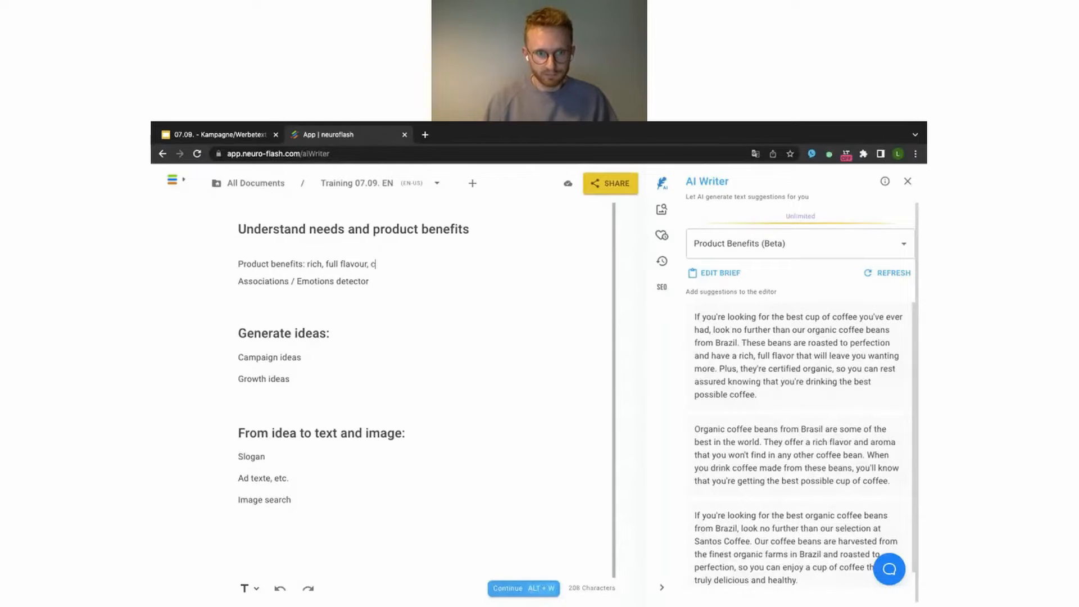
type("ertified ")
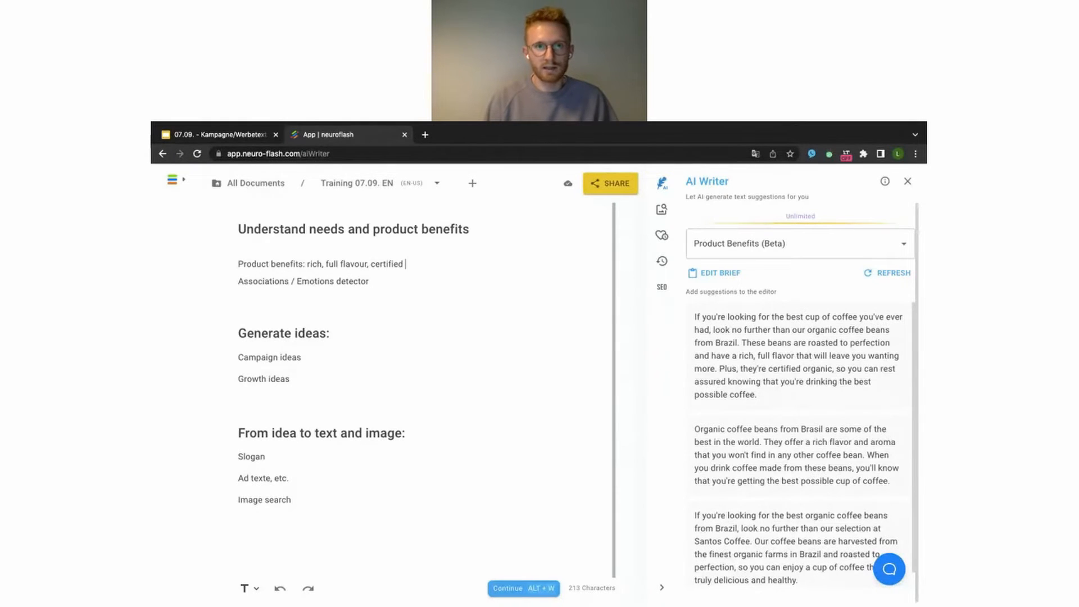
type("organic")
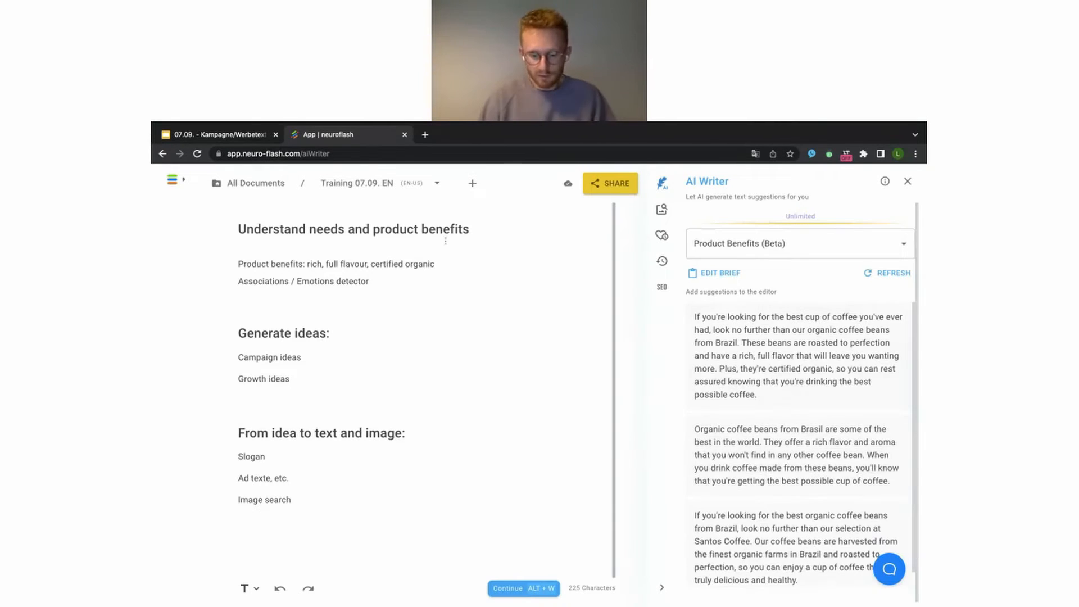
- Append ", coffe from bazil = best" to the end of the product benefits line
type(", ")
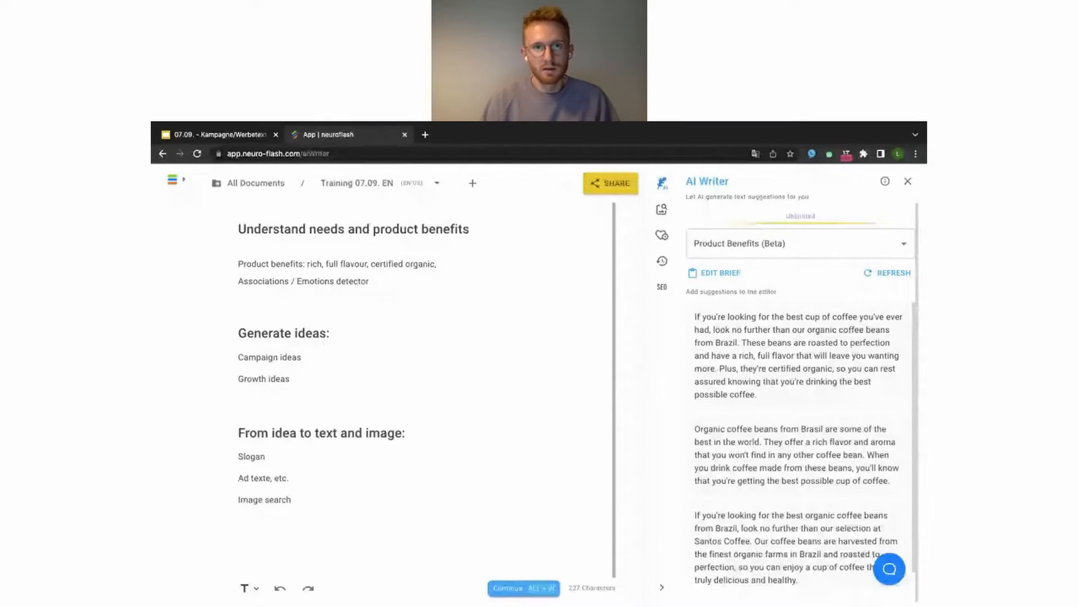
type("coffe b")
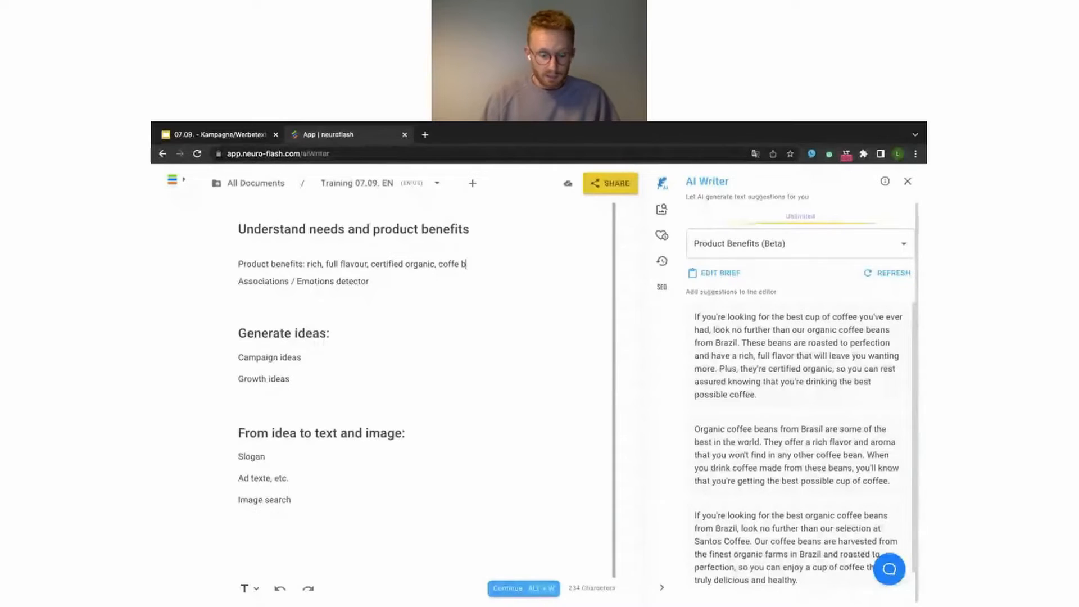
key("BackSpace")
type("from bazi")
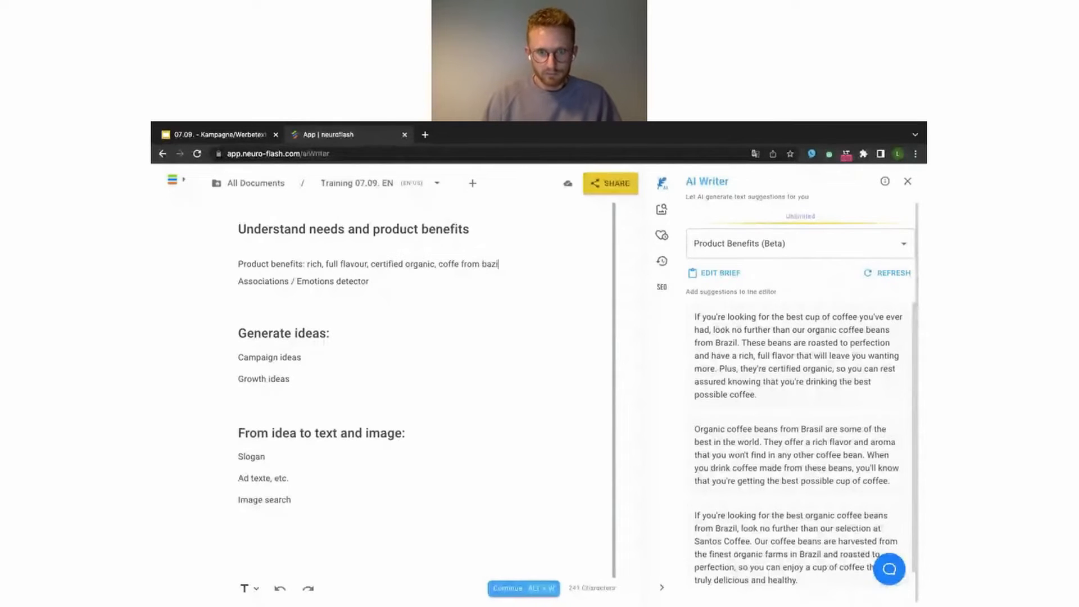
type("l = best")
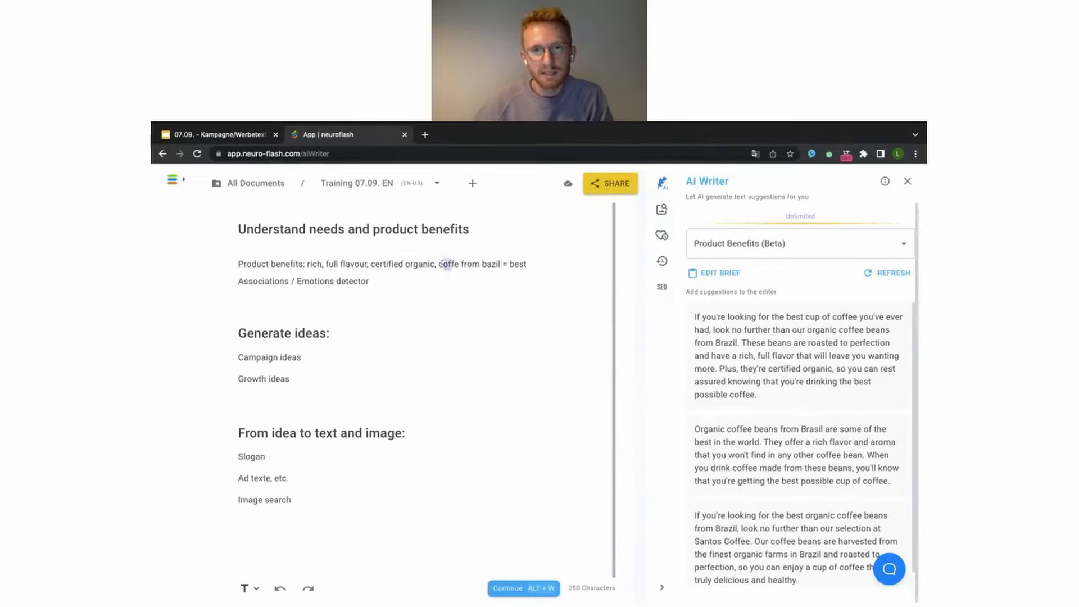
left_click_drag(442, 264, 518, 264)
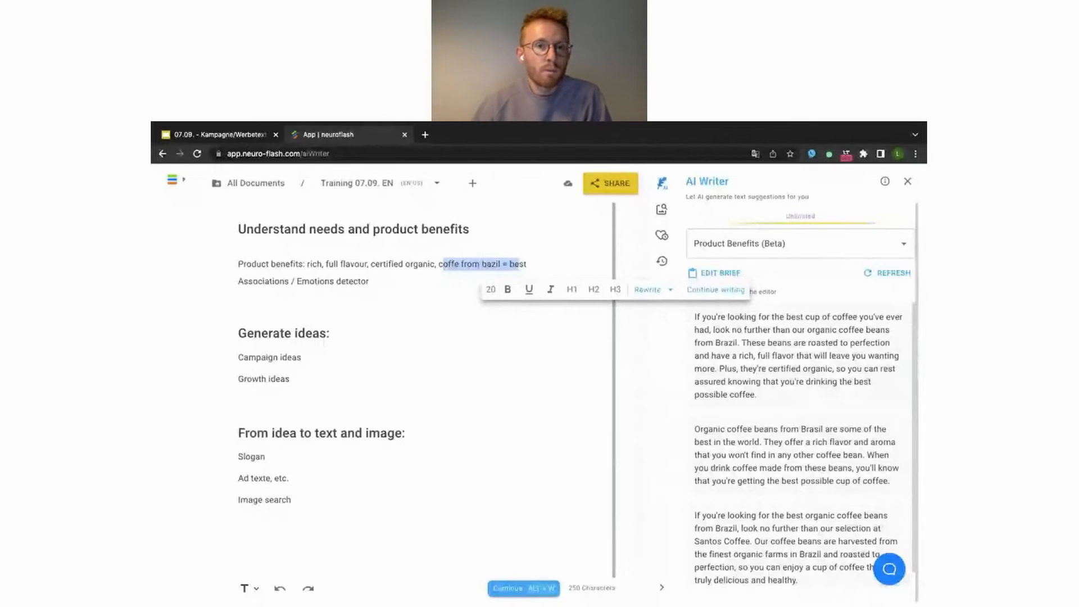
left_click(529, 264)
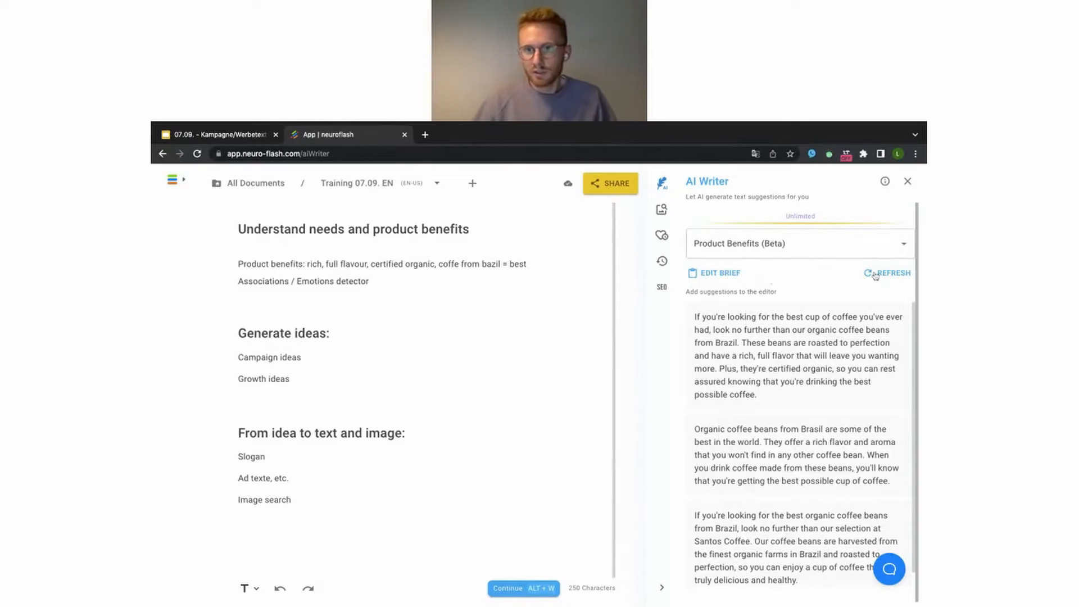
- Reopen the text generator's brief and change its text type to Emotions detector
left_click(739, 273)
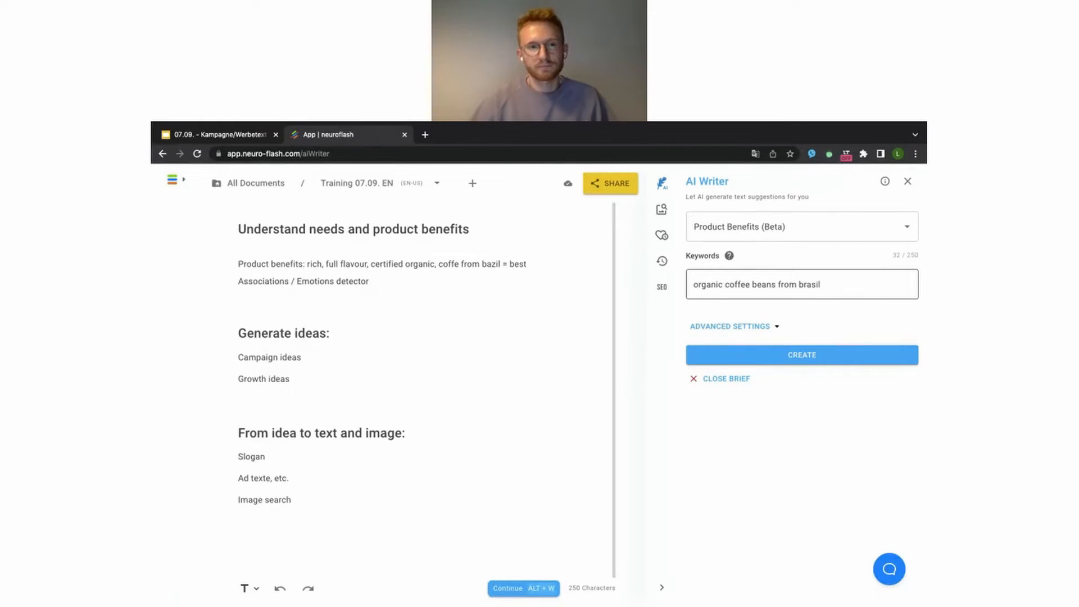
left_click(827, 234)
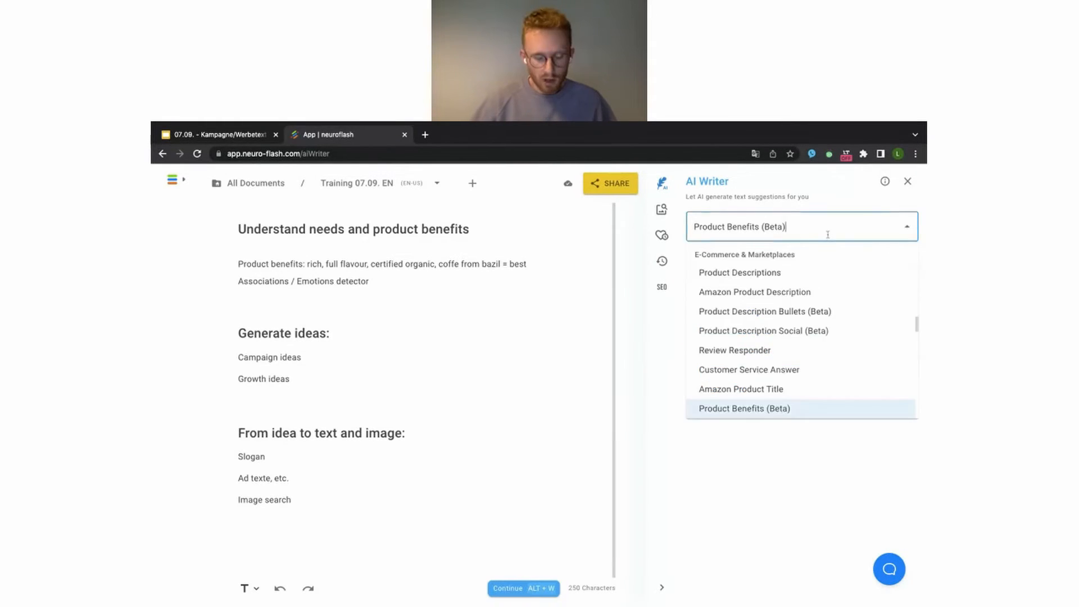
key("super+a")
type("emotio")
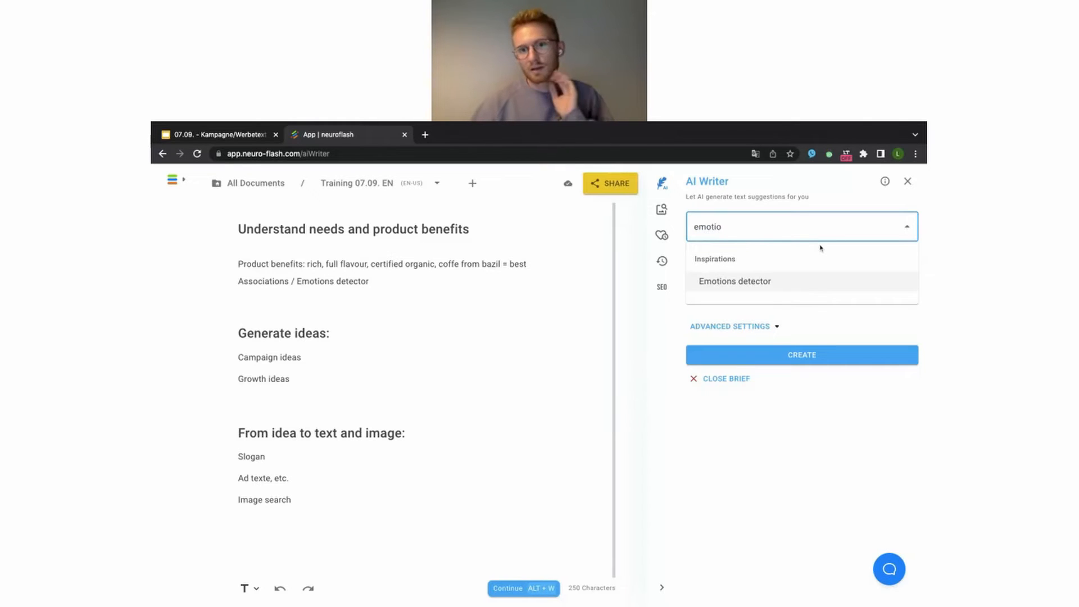
left_click(764, 281)
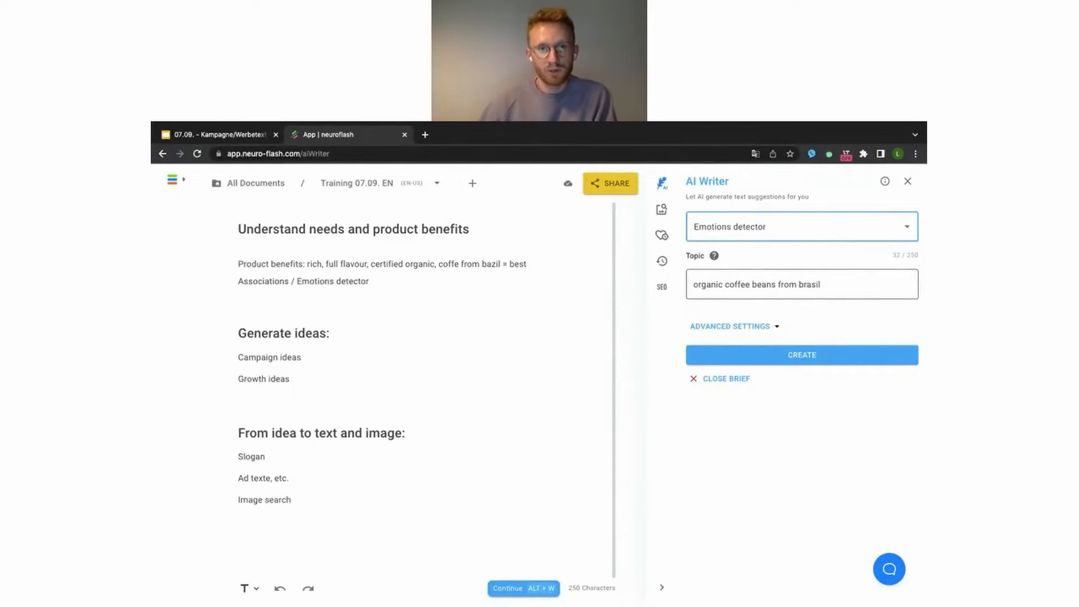
- Add a colon after "Associations / Emotions detector" in the document and generate emotion suggestions for the topic "organic coffee beans from brasil"
left_click(406, 282)
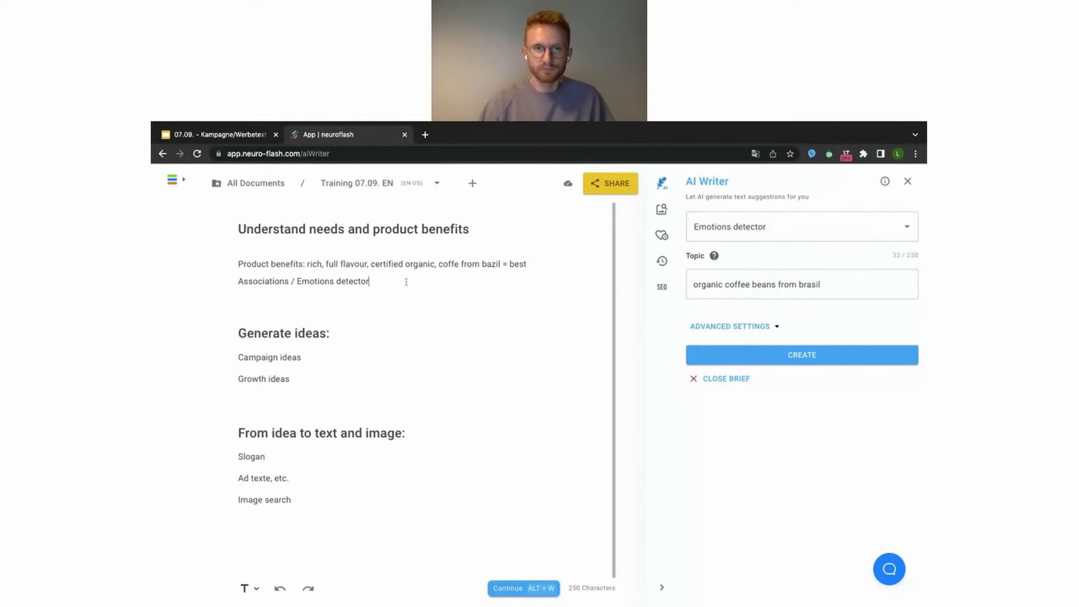
type(":")
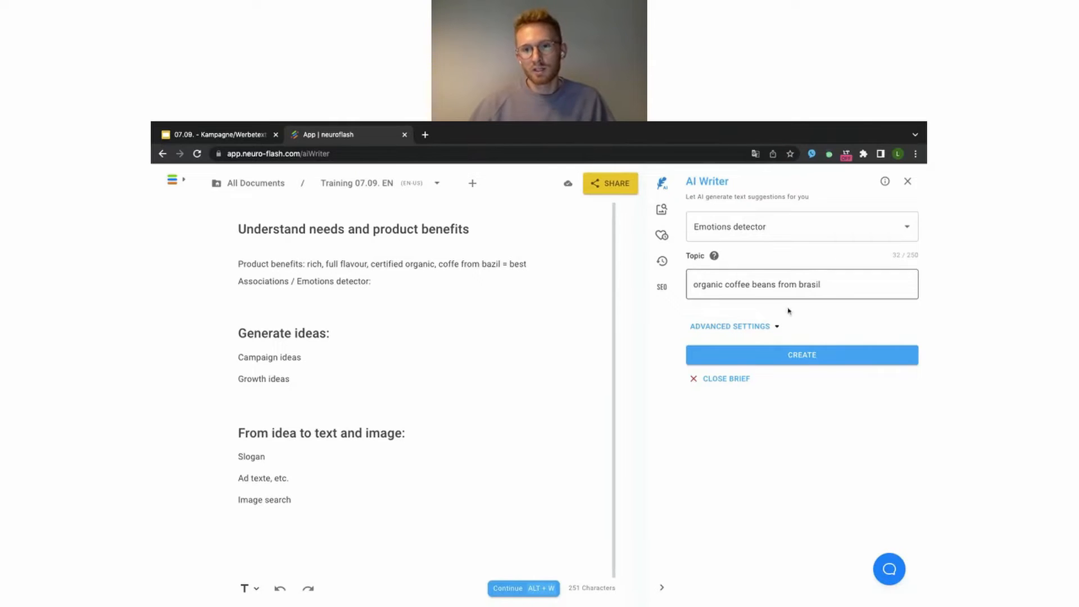
left_click(786, 354)
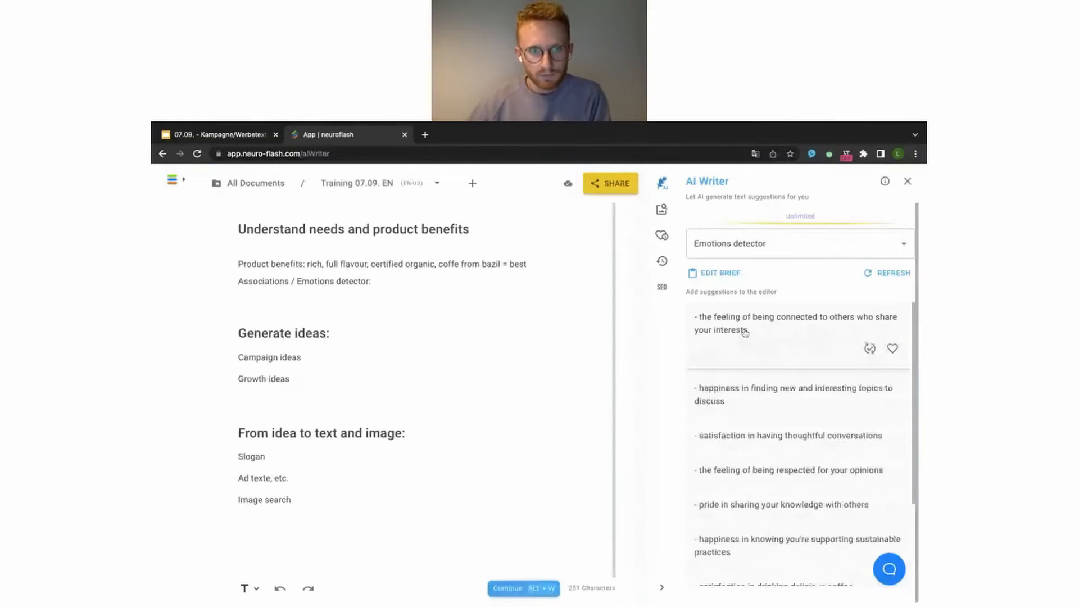
- Insert the suggestions about feeling connected, thoughtful conversations, delicious coffee and being healthy on a new line under "Associations / Emotions detector:"
left_click(449, 281)
key("Return")
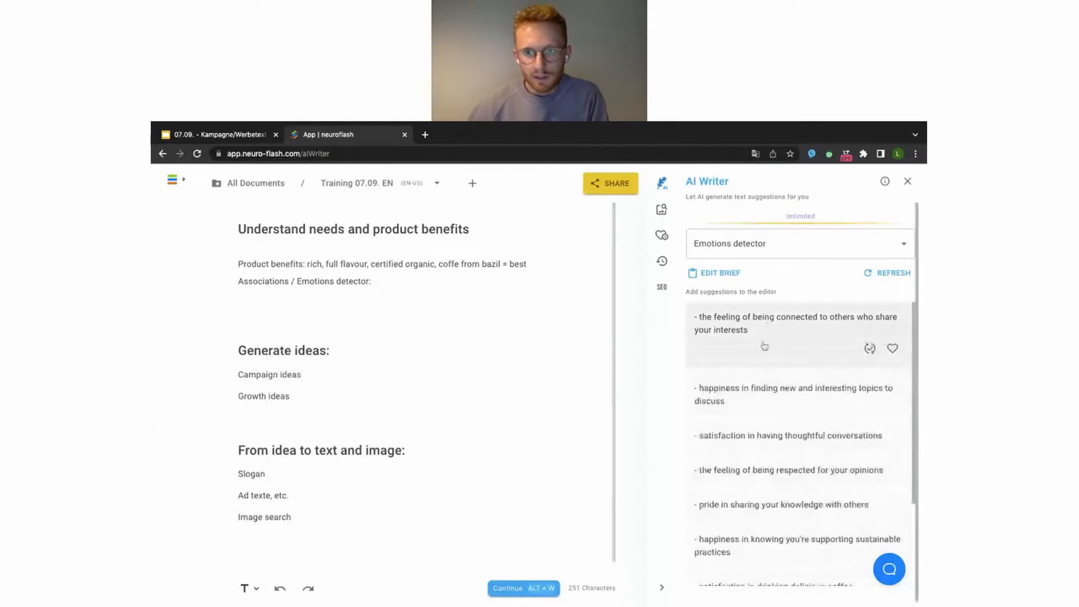
left_click(767, 326)
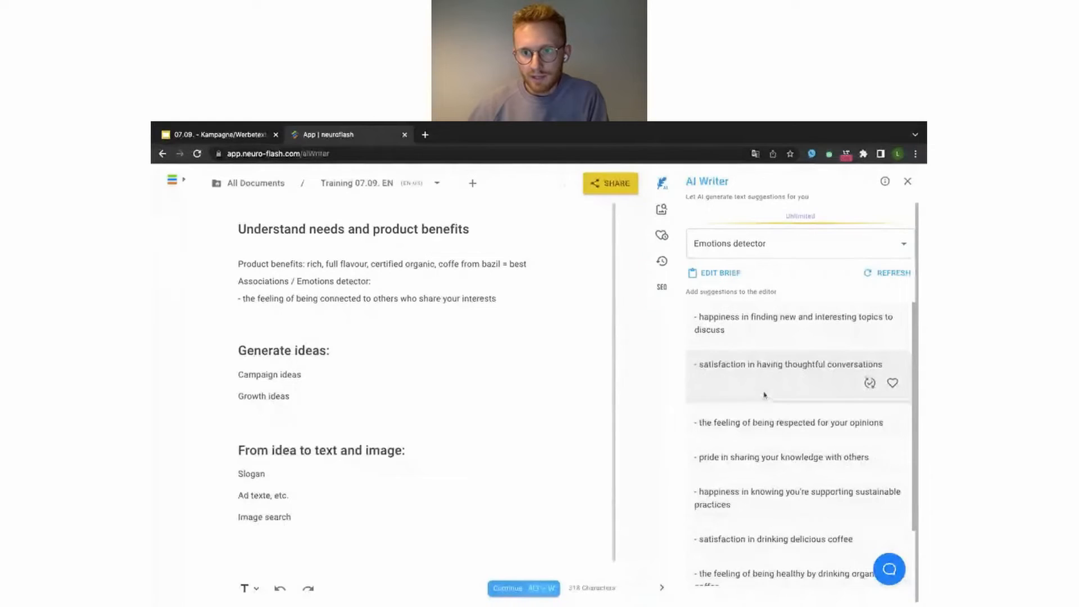
left_click(763, 394)
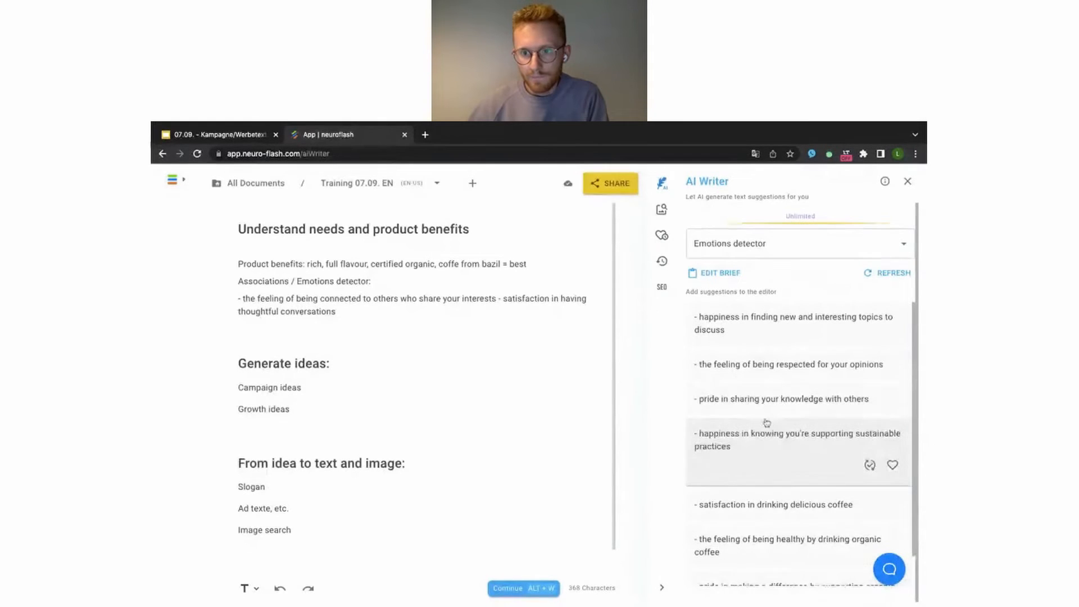
left_click(771, 495)
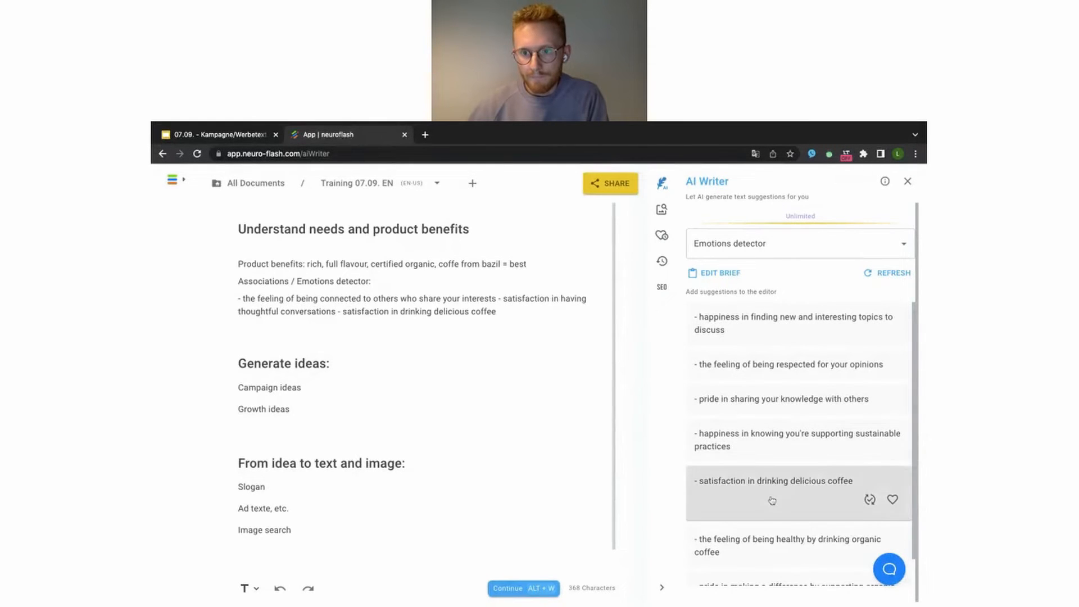
left_click(772, 499)
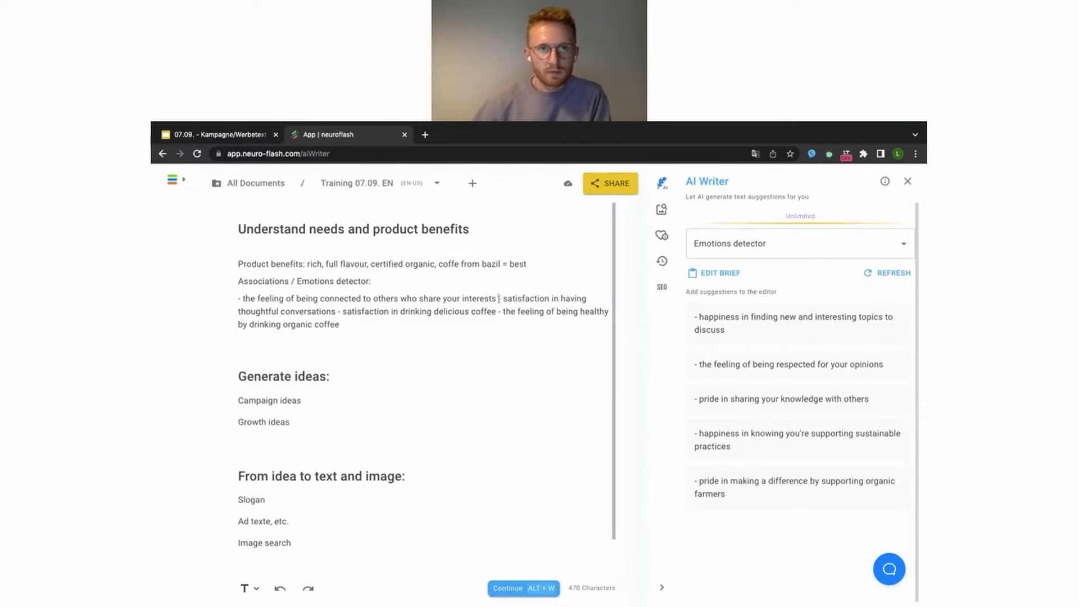
- Split the inserted emotion suggestions so that each of the four starts on its own line
key("Return")
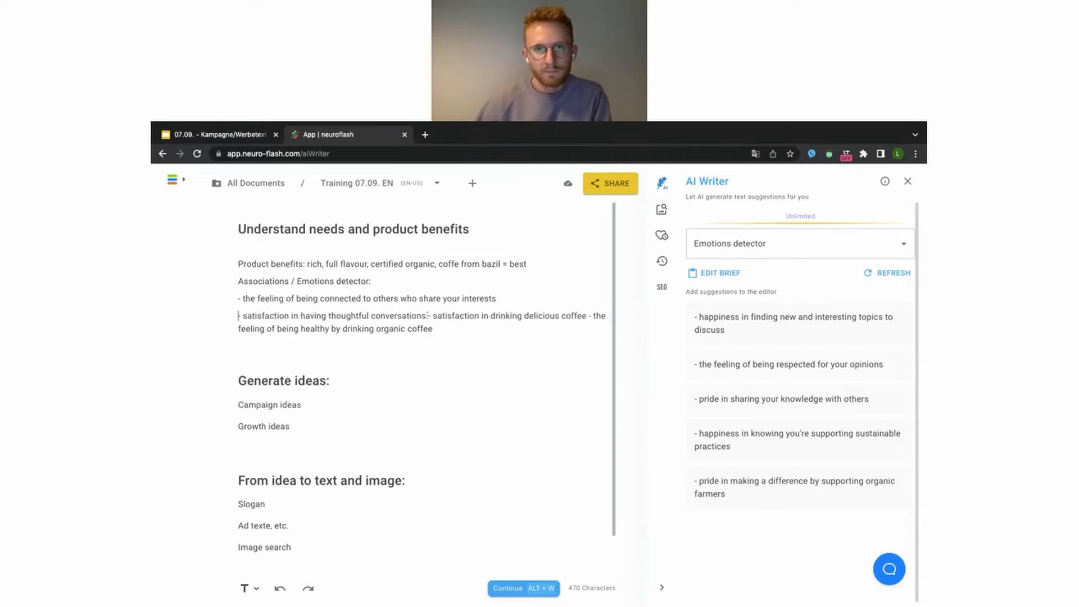
left_click(435, 316)
key("Return")
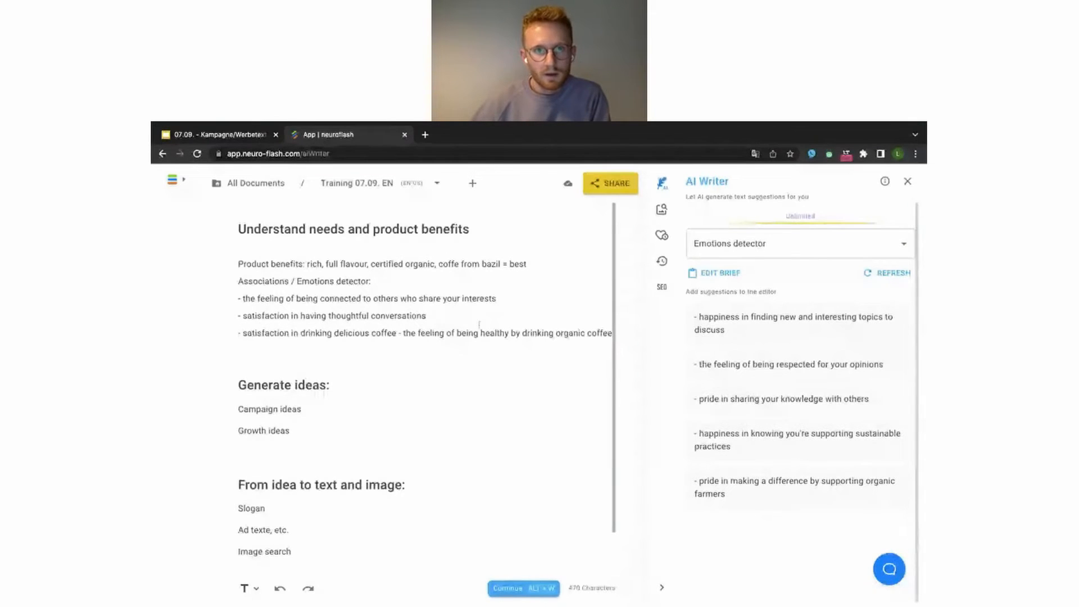
left_click(399, 333)
key("Return")
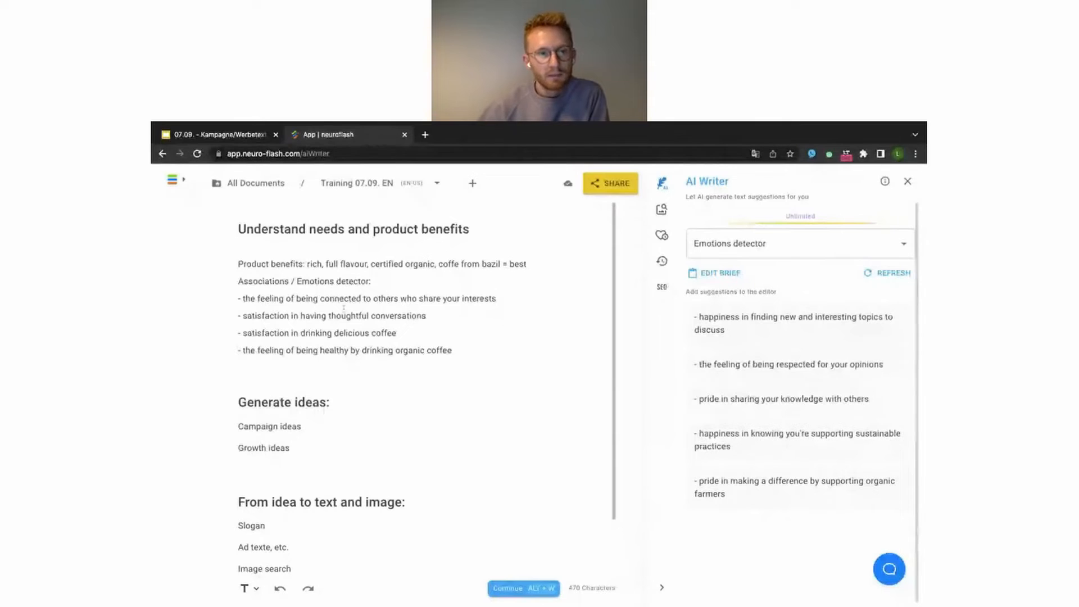
double_click(248, 298)
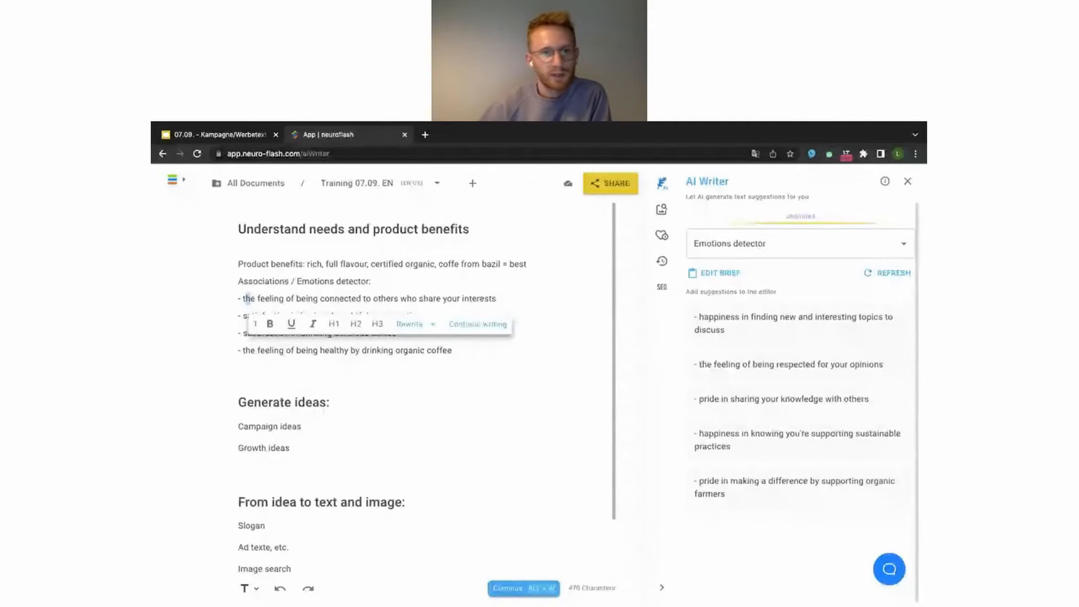
left_click(488, 298)
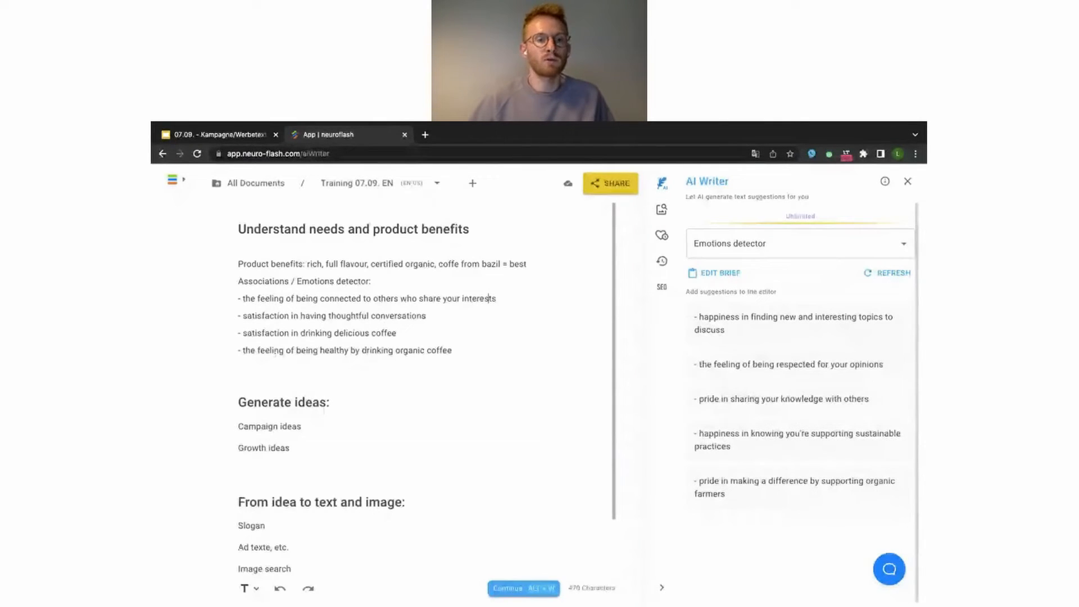
left_click_drag(258, 352, 340, 351)
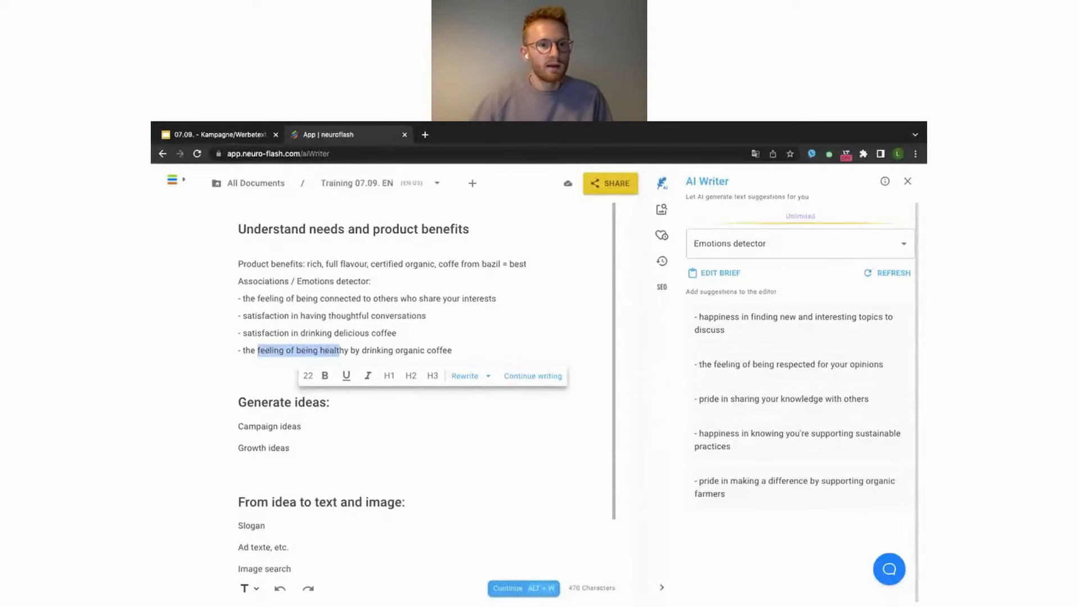
left_click(345, 350)
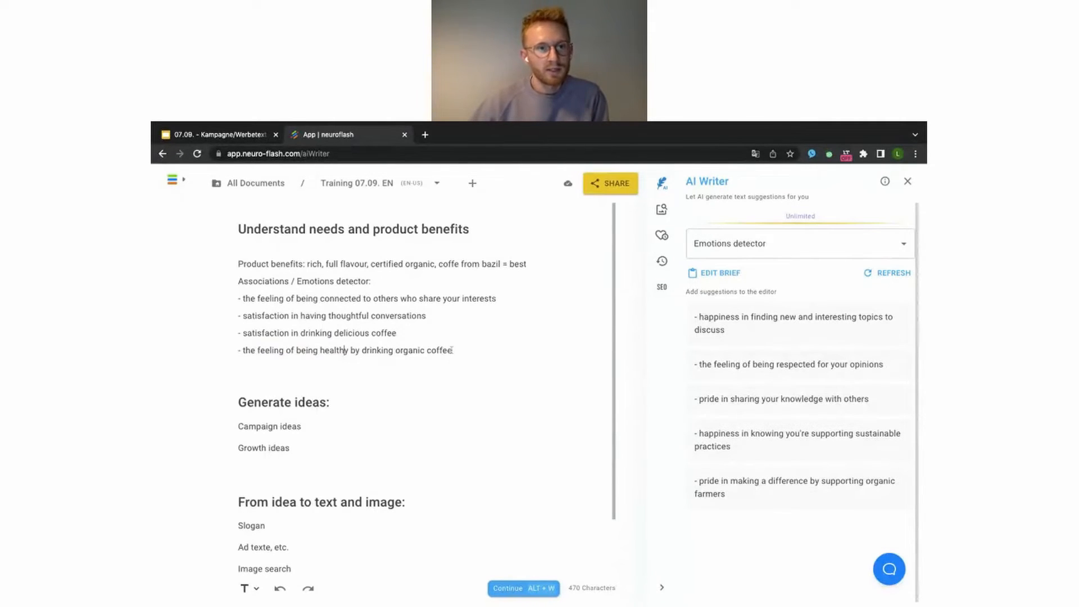
left_click_drag(437, 350, 275, 351)
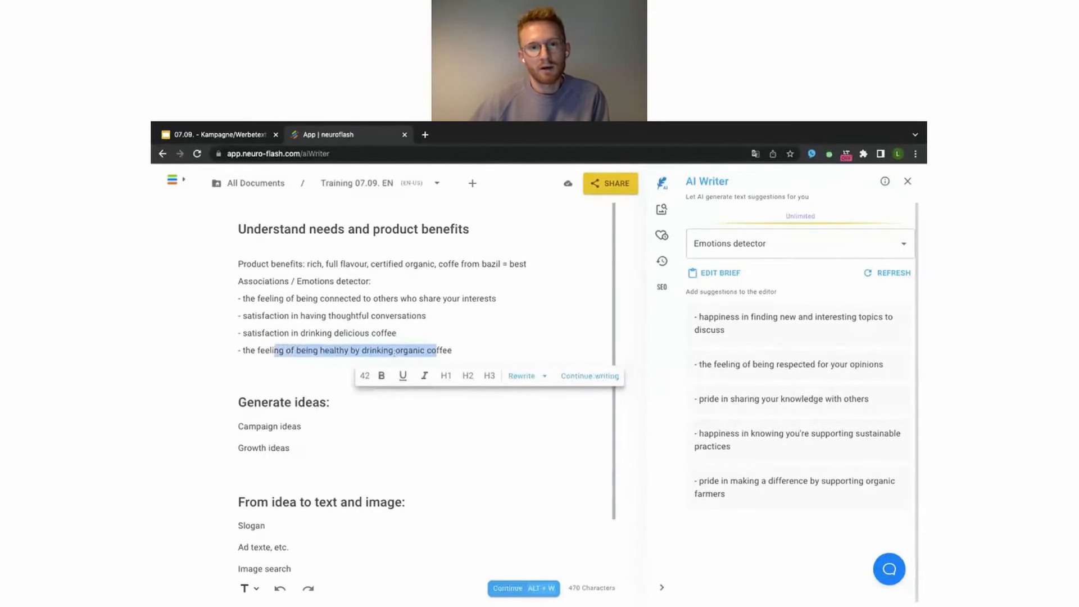
- Add blank lines below the four emotion suggestions and generate Associations for the topic "organic coffee beans from brasil"
left_click(452, 346)
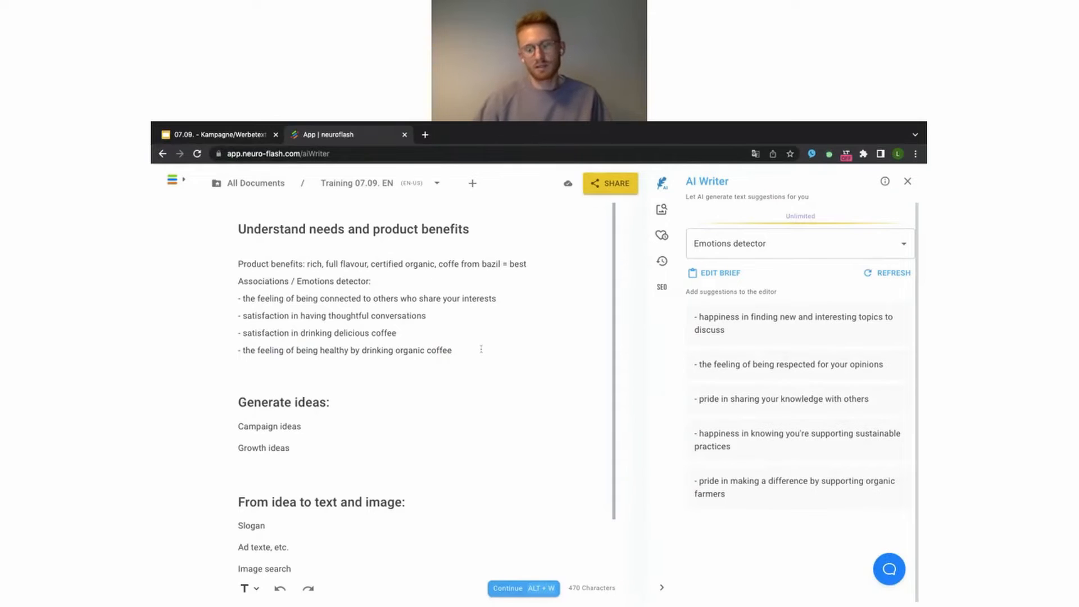
key("Return")
key("Return")
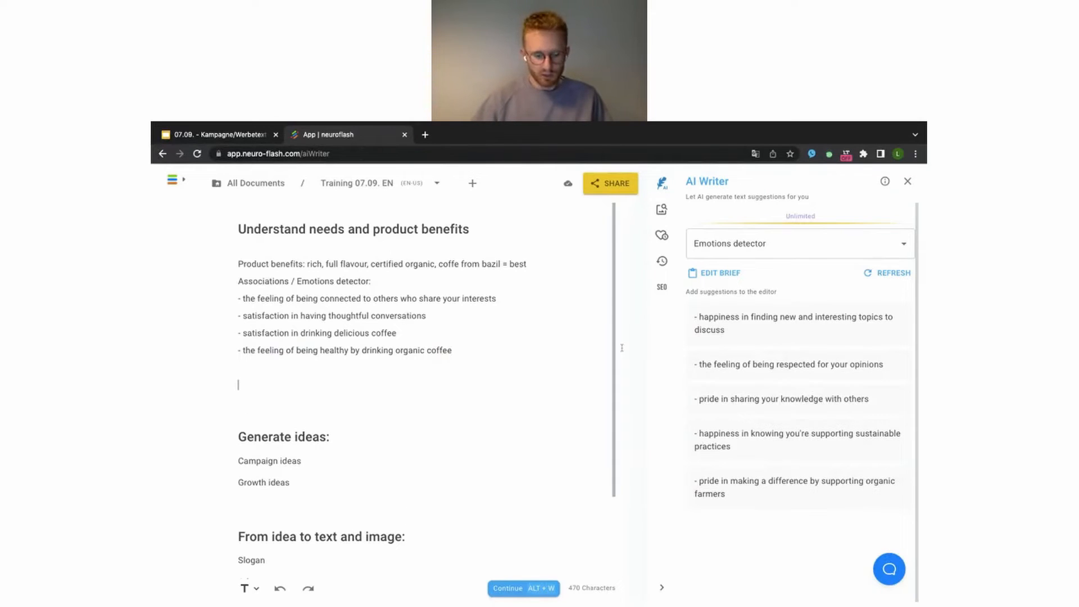
left_click(785, 248)
type("ass")
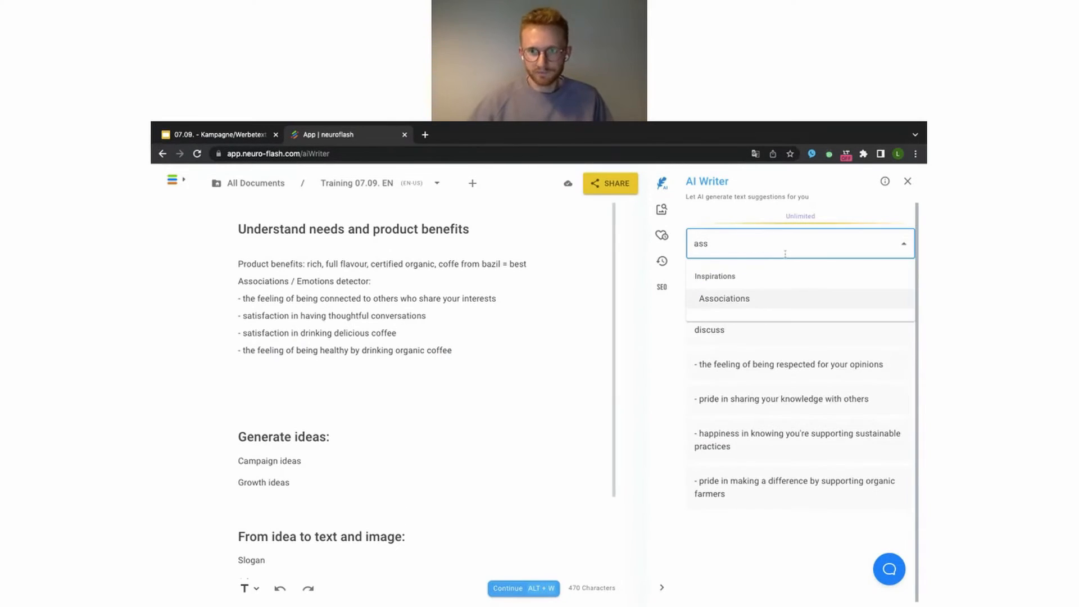
left_click(750, 298)
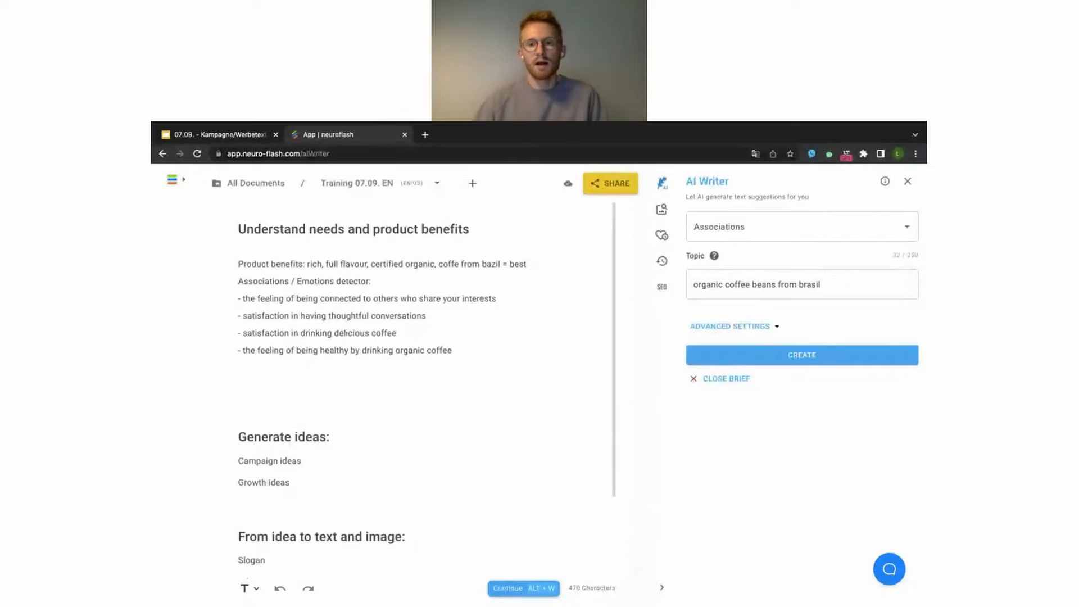
left_click(784, 354)
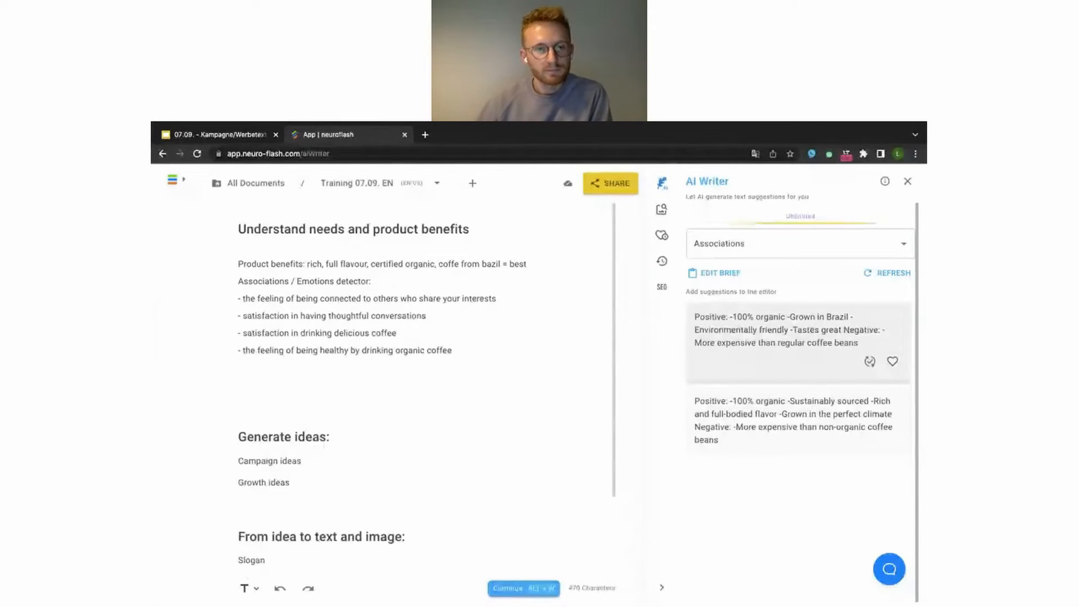
- Insert the associations suggestion containing "Environmentally friendly" and "Tastes great" below the emotions list, separated from it by a blank line
left_click(468, 354)
key("Return")
key("Return")
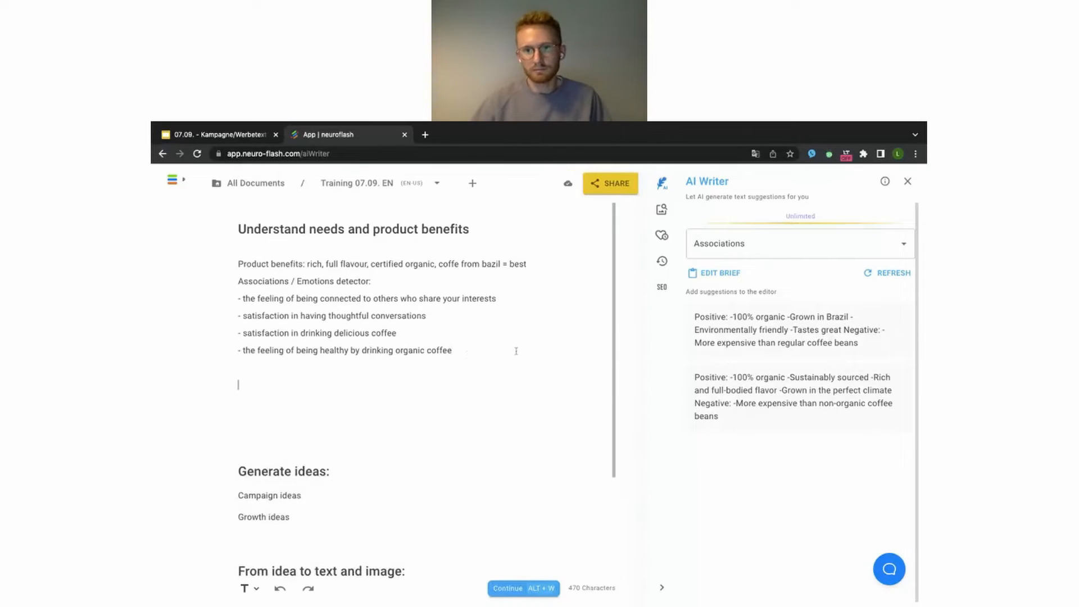
left_click(787, 338)
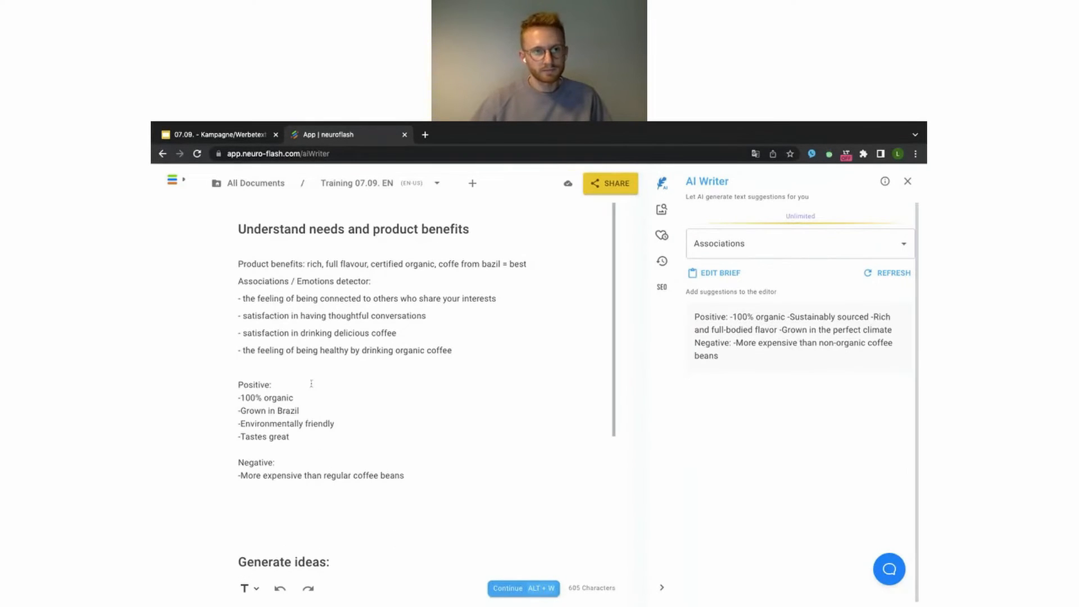
left_click(239, 384)
key("BackSpace")
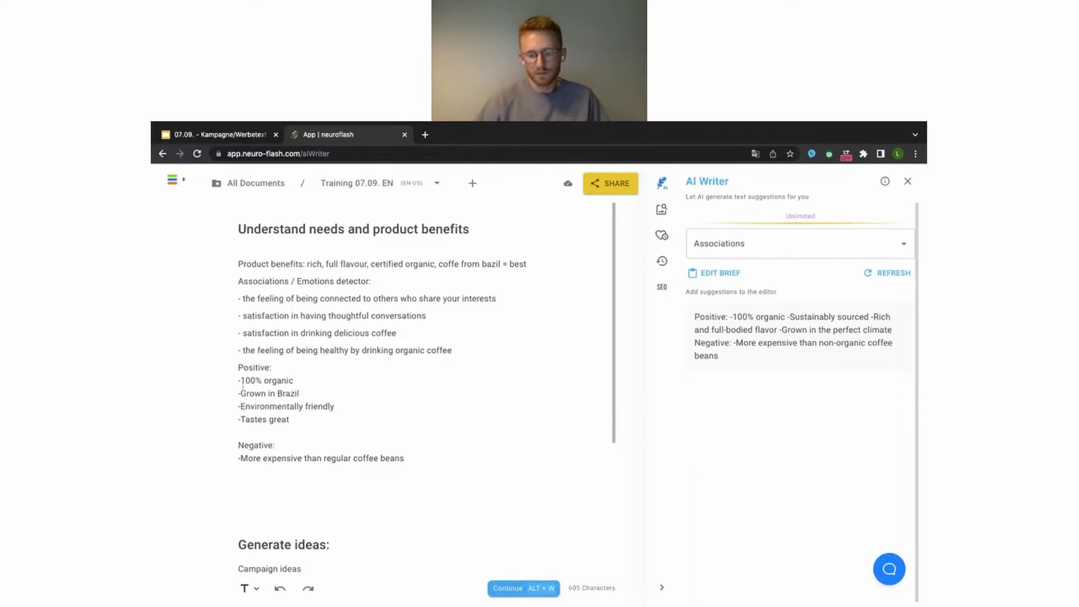
key("Return")
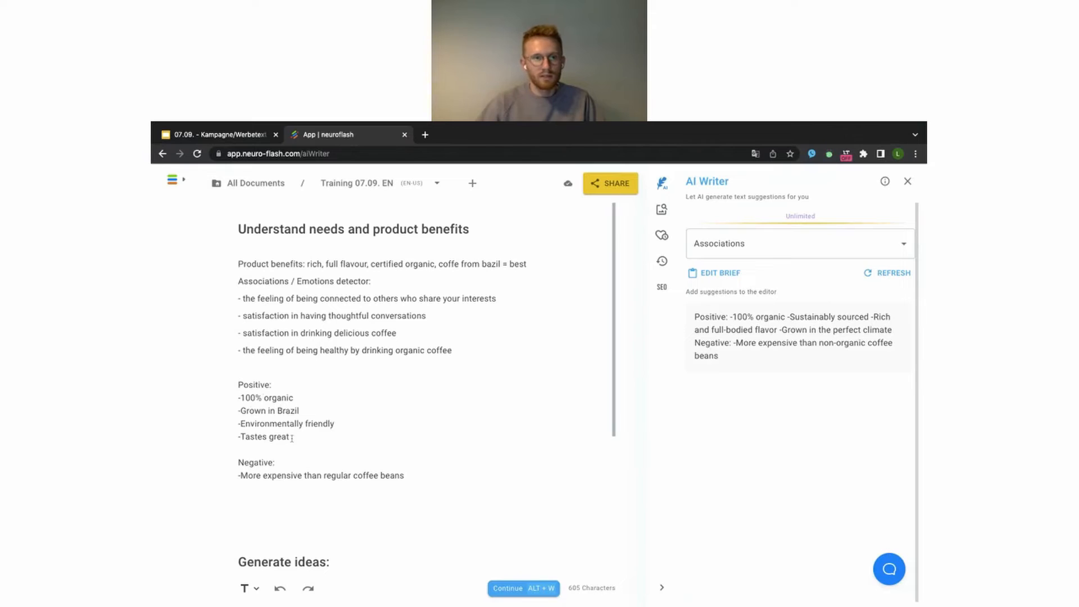
- Remove two surplus blank lines between the inserted negative association and the "Generate ideas:" heading
left_click_drag(291, 438, 239, 398)
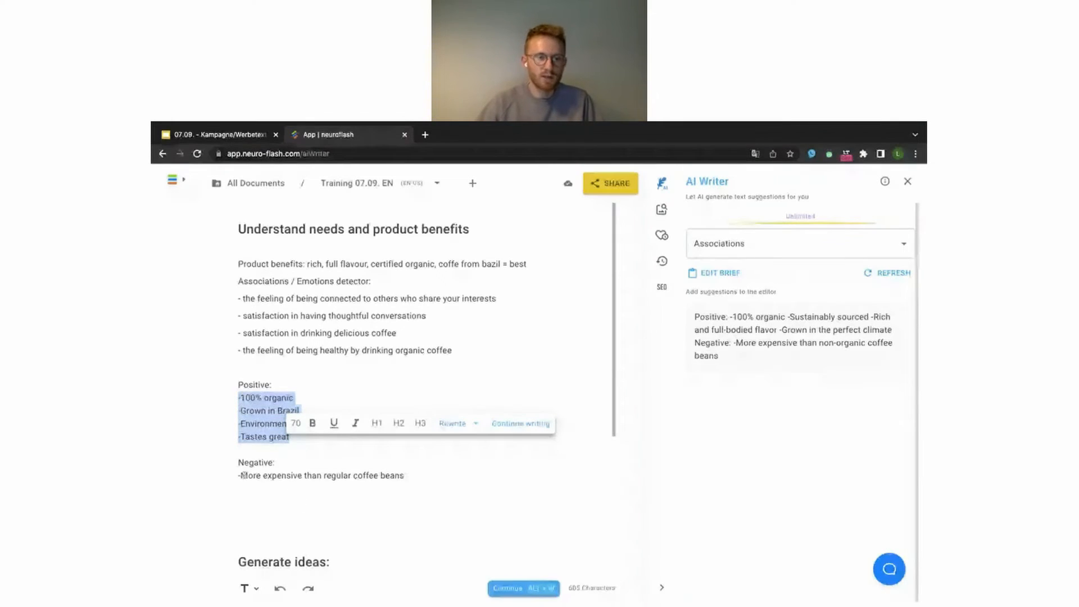
left_click(270, 481)
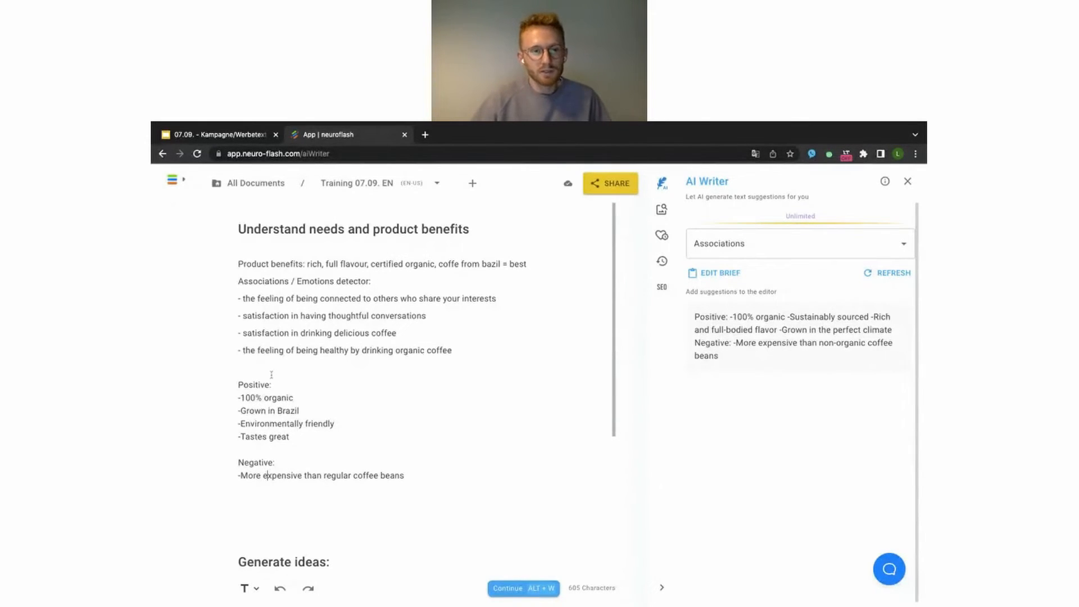
key("BackSpace")
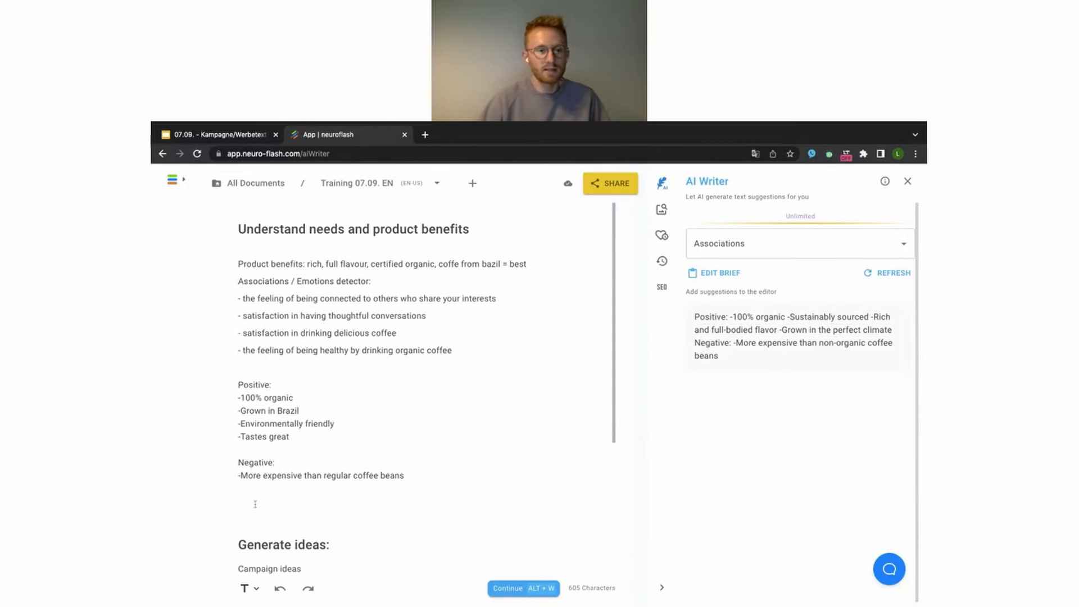
key("BackSpace")
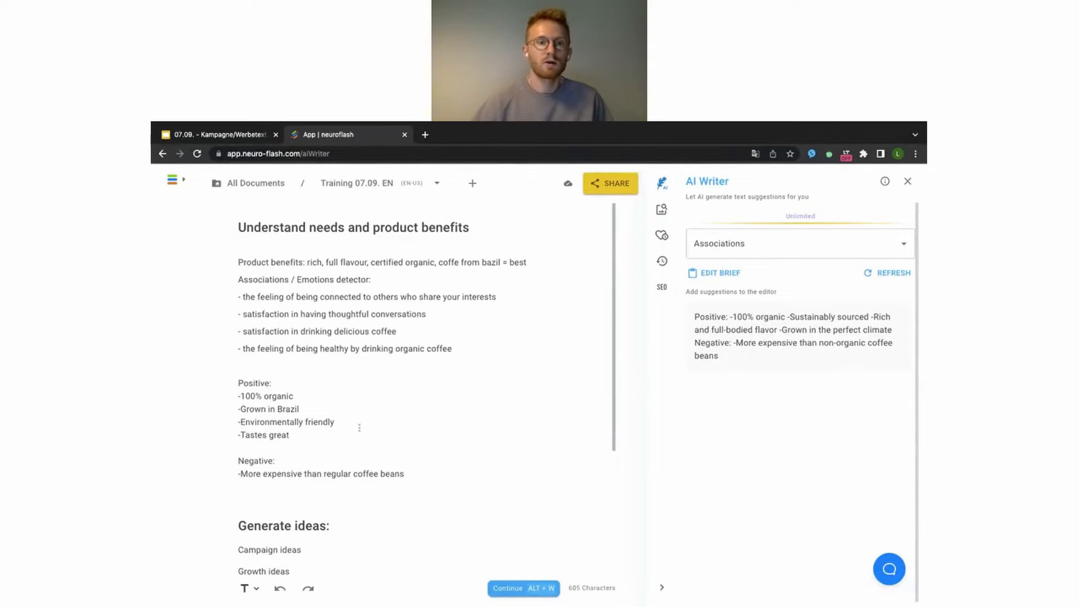
- Add a colon after both "Campaign ideas" and "Growth ideas" under the "Generate ideas:" heading
scroll(310, 436, "down", 1)
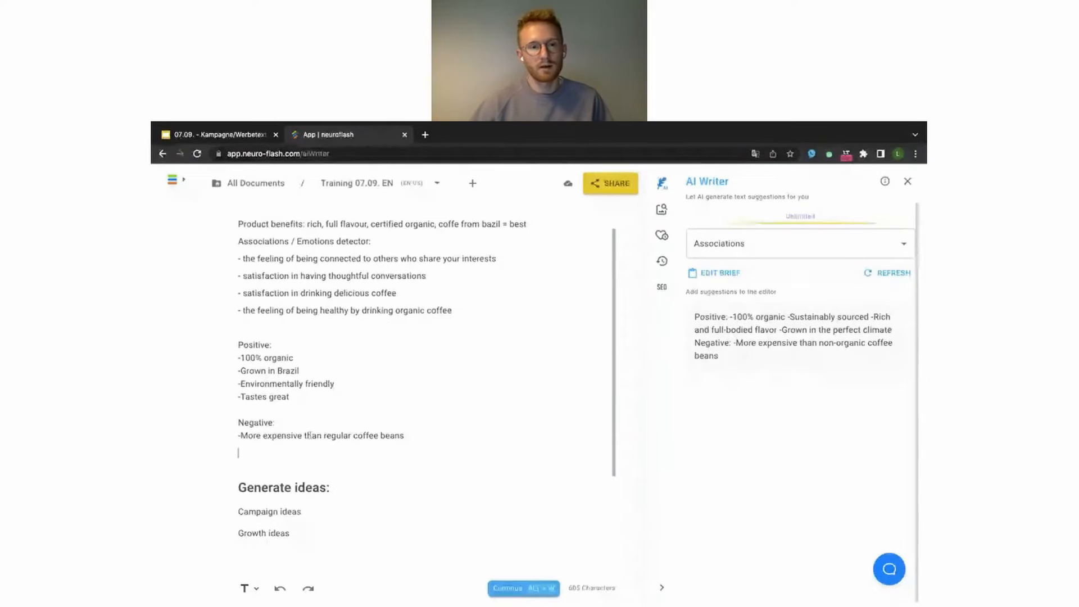
scroll(309, 461, "down", 1)
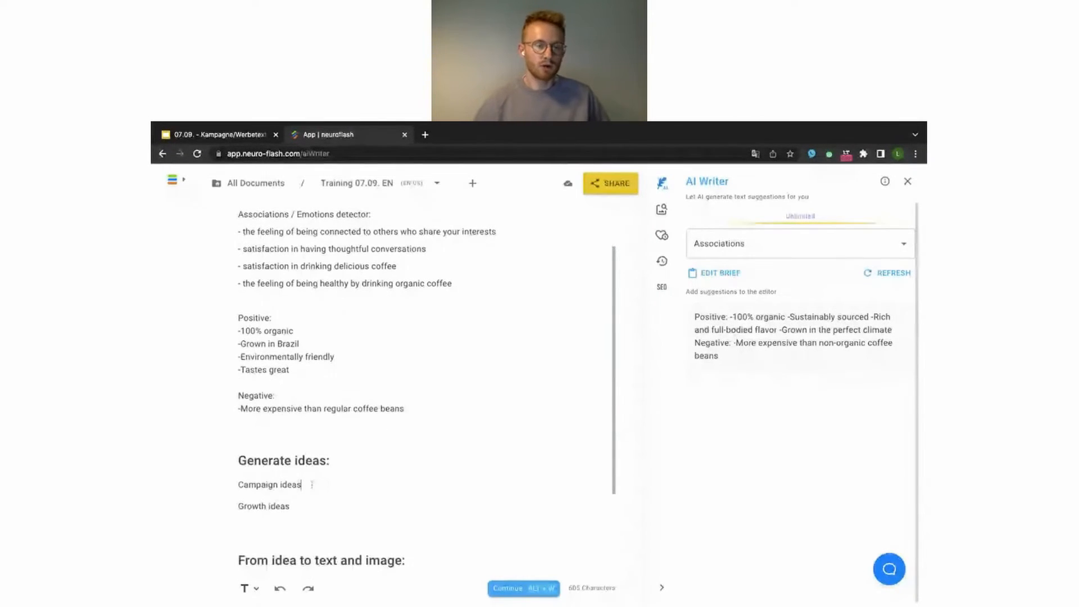
left_click(312, 485)
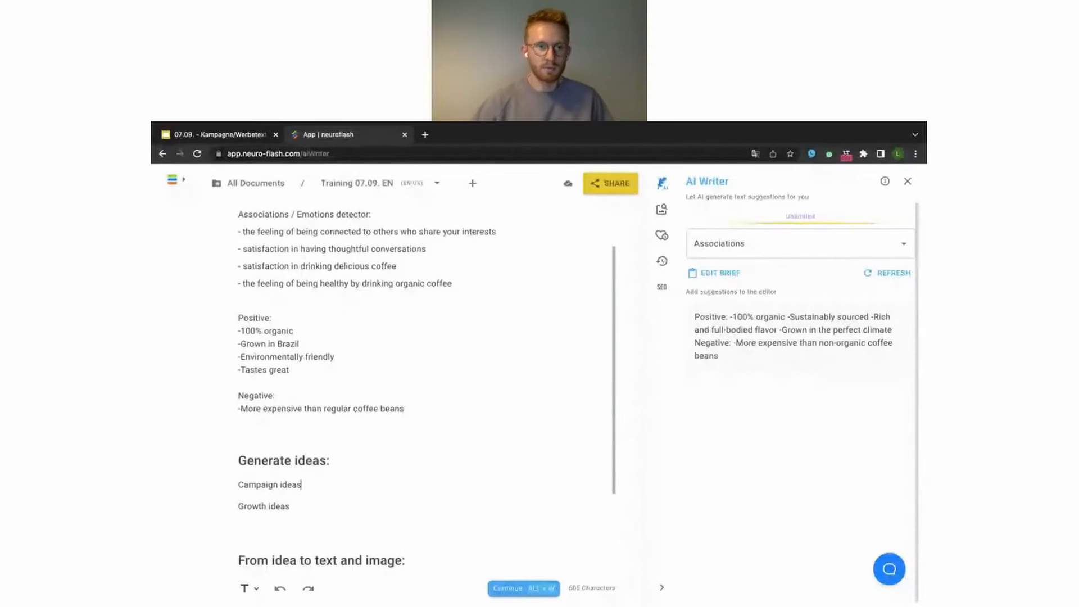
type(":")
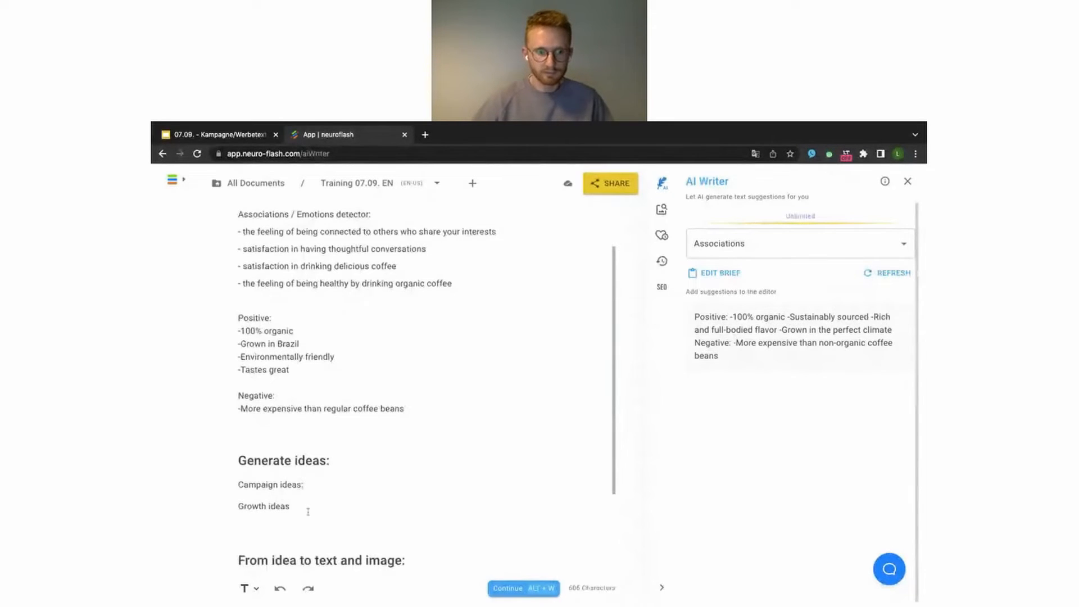
left_click(304, 508)
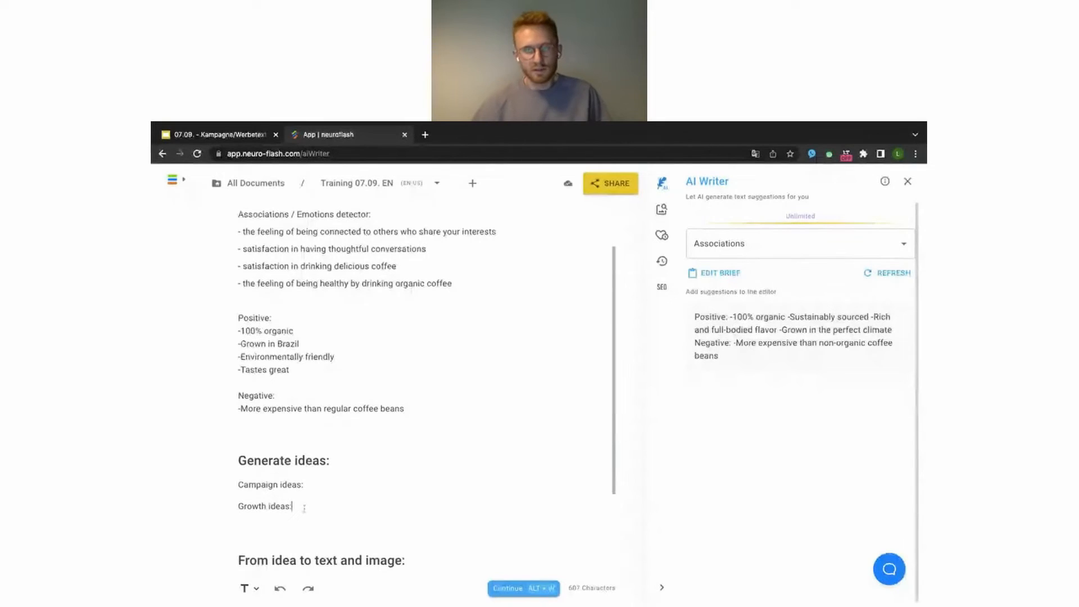
type(":")
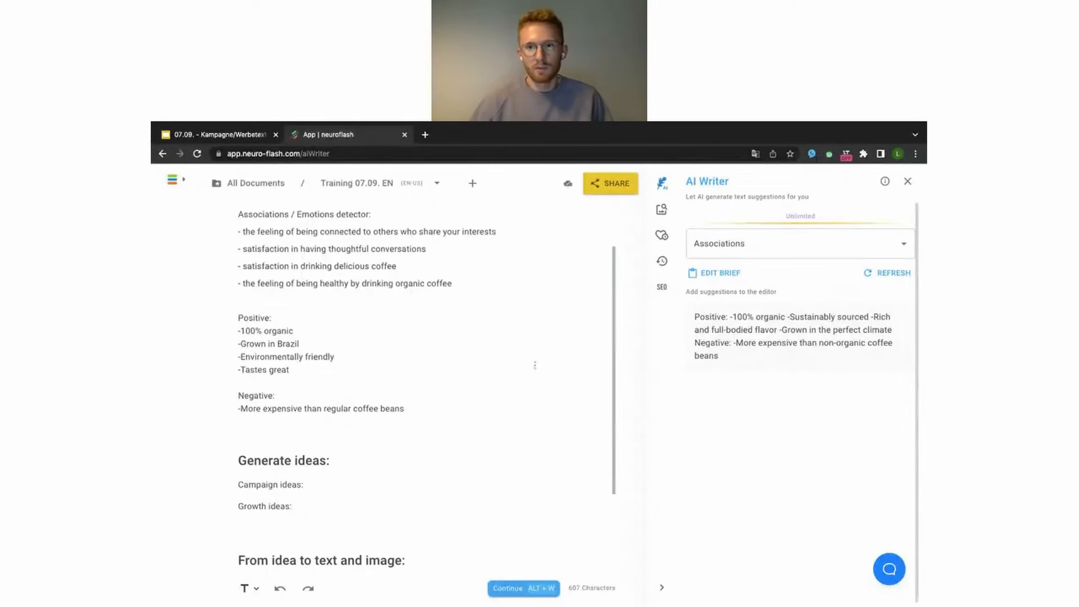
- Change the text type of the AI generator to Campaign Ideas
left_click(904, 251)
type("c")
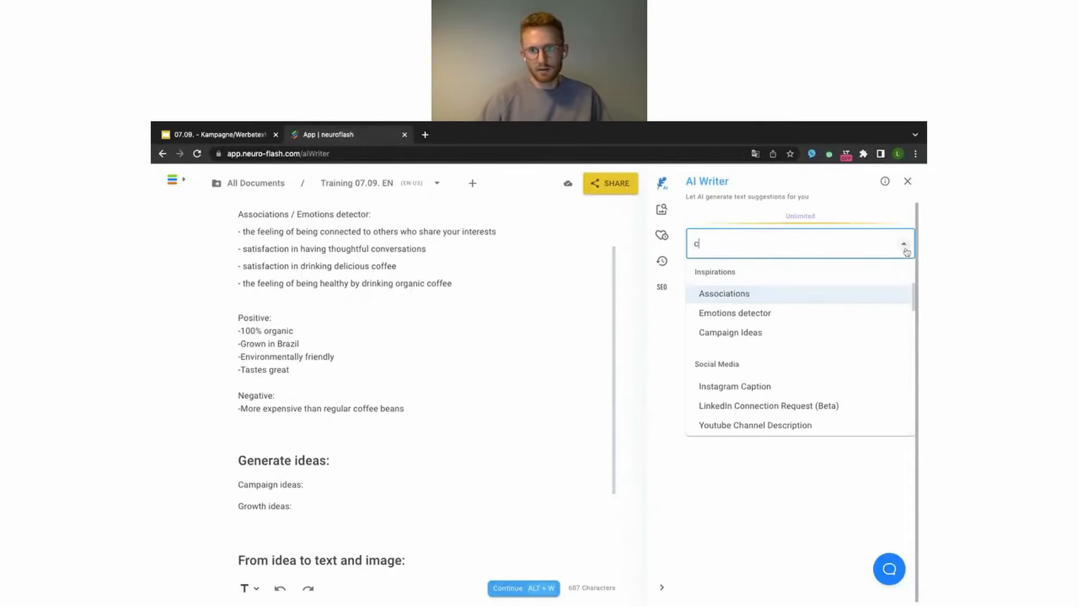
type("am")
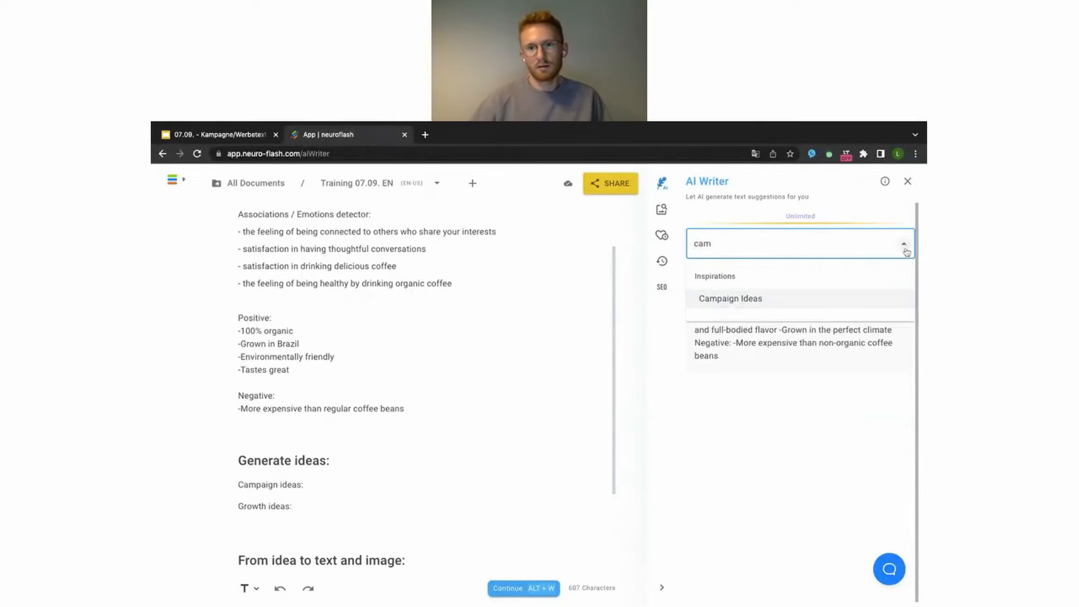
left_click(739, 304)
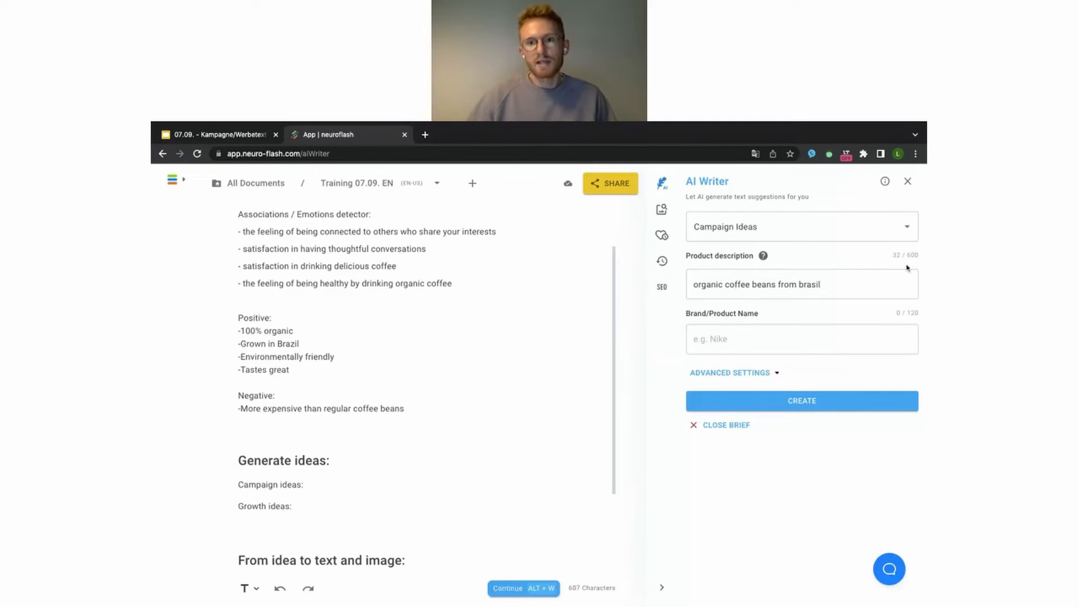
- Extend the product description to "organic coffee beans from brasil, rich and full flavour, certified organic,"
left_click(837, 284)
key("Tab")
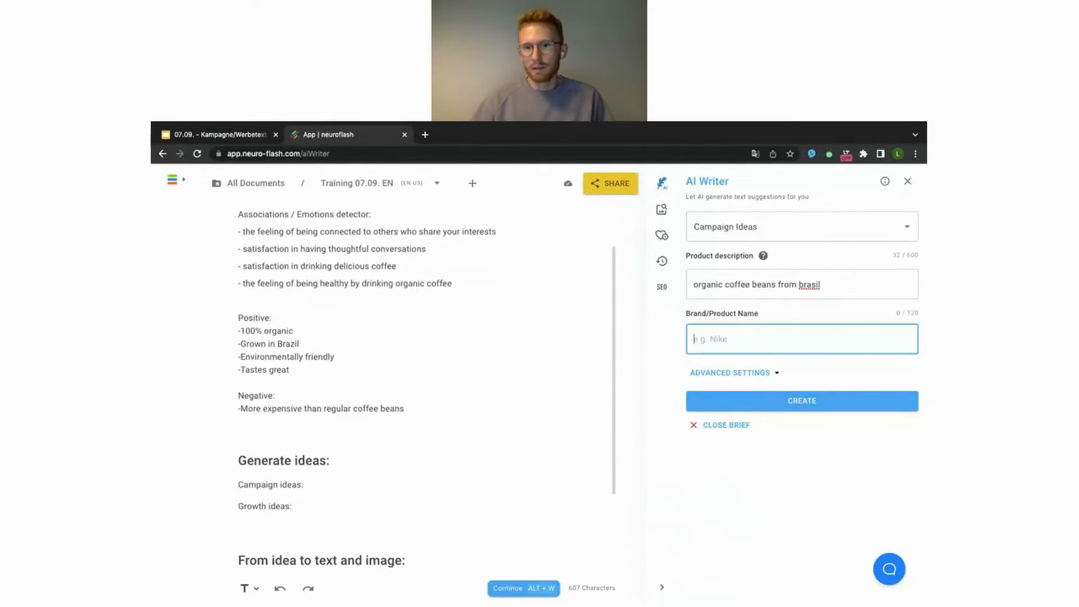
left_click(833, 285)
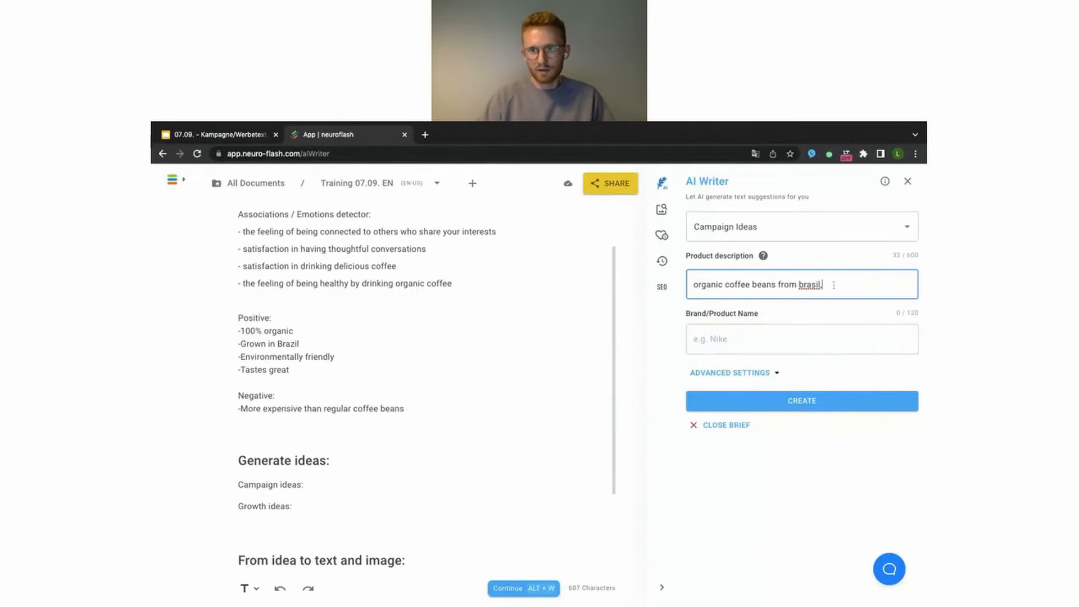
type(", rich flavour, ")
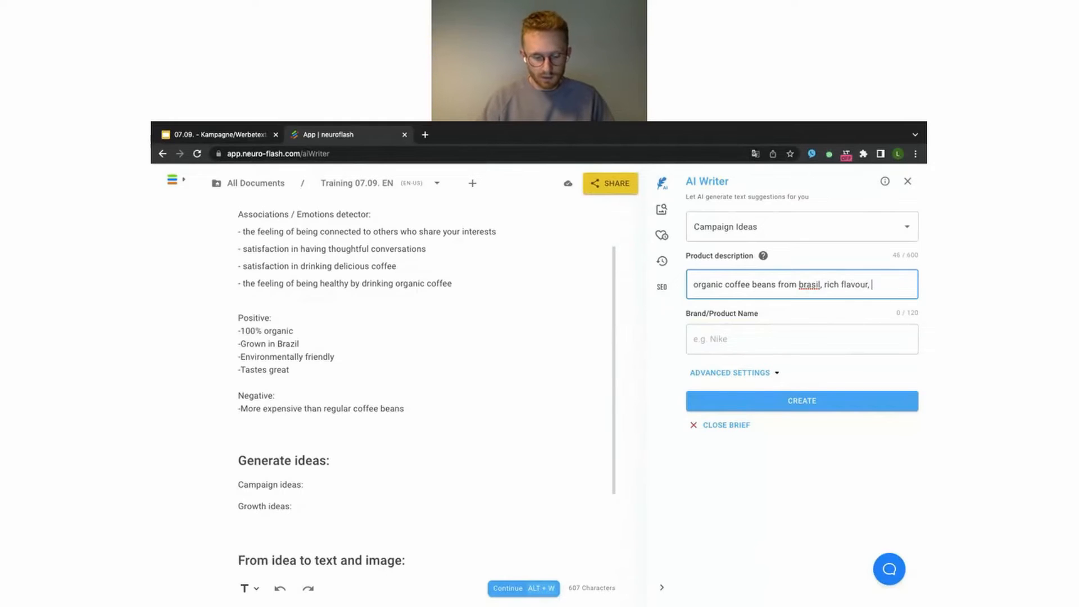
type("certified ")
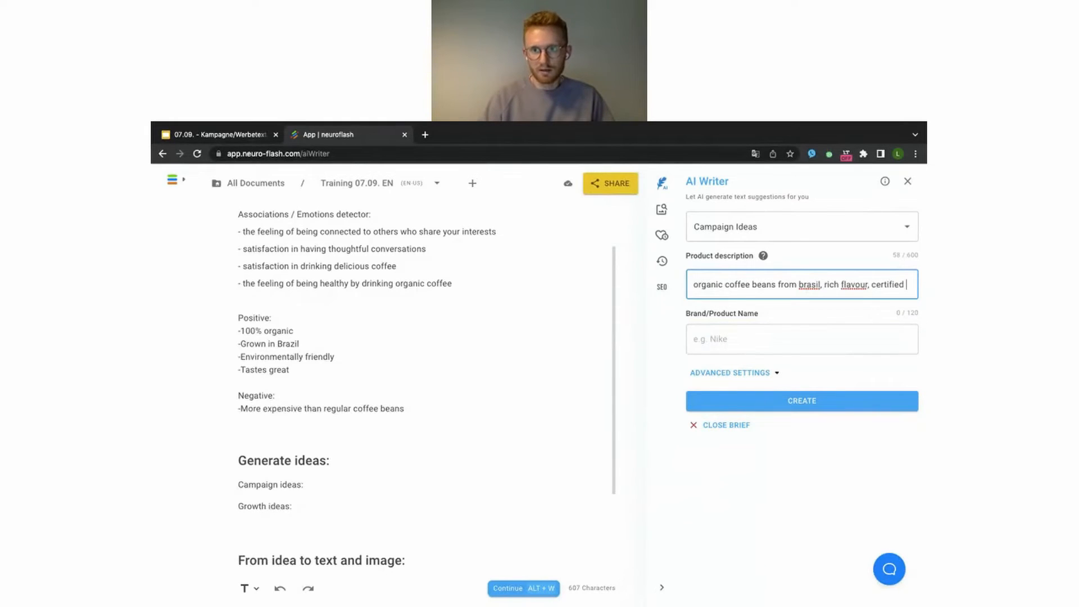
type("organic")
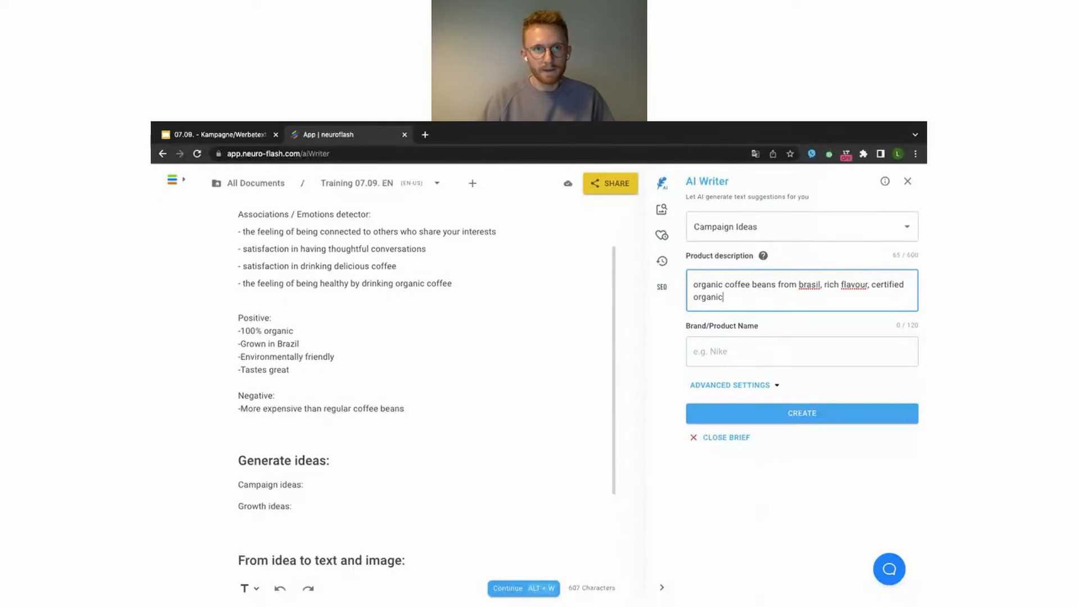
type(",")
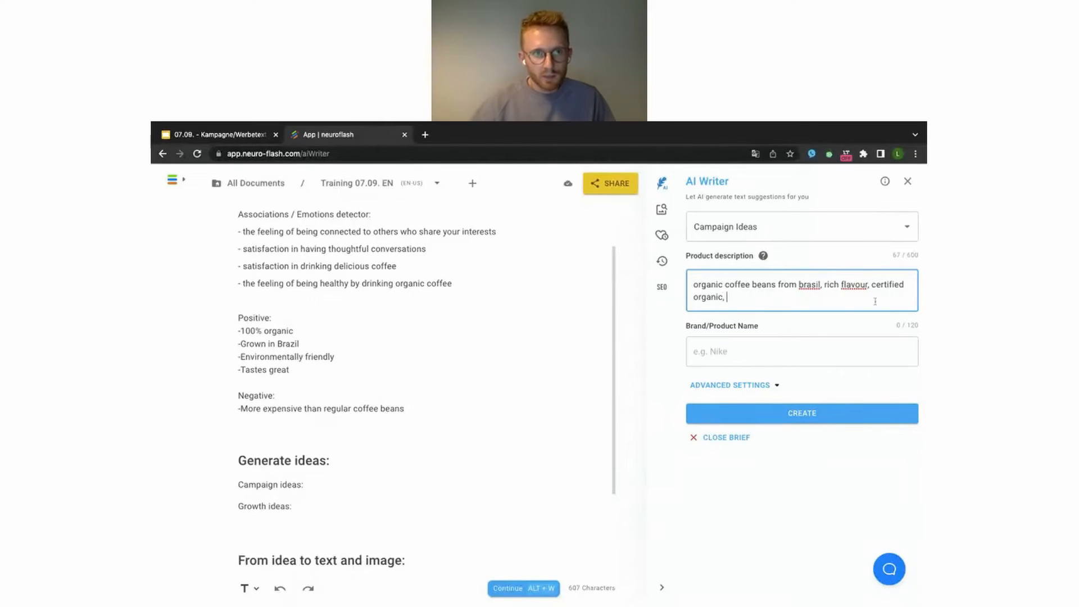
scroll(506, 318, "up", 2)
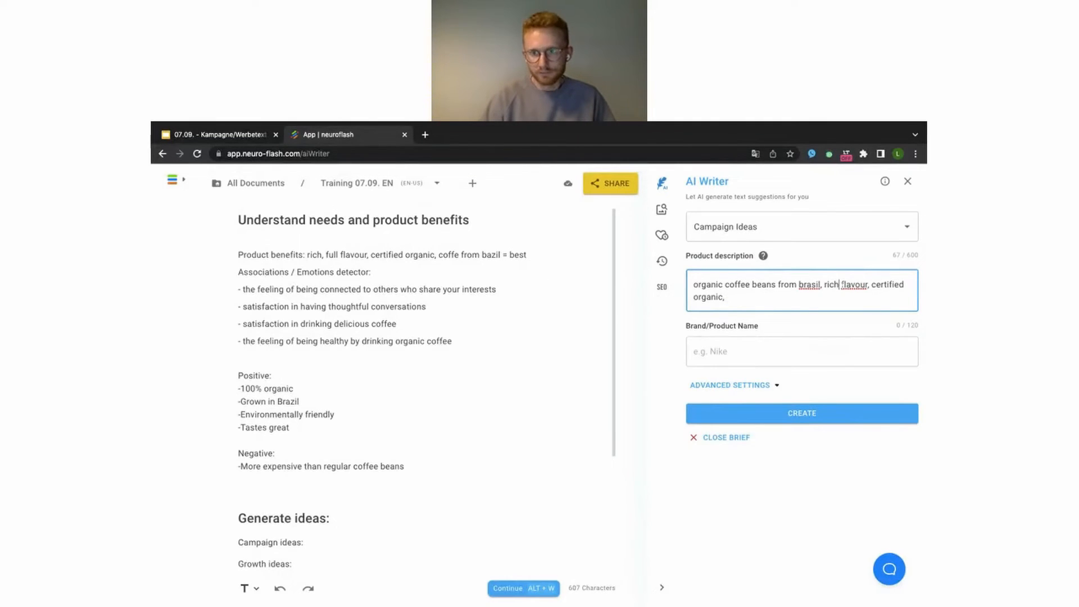
left_click(841, 285)
type("and f")
type("ull")
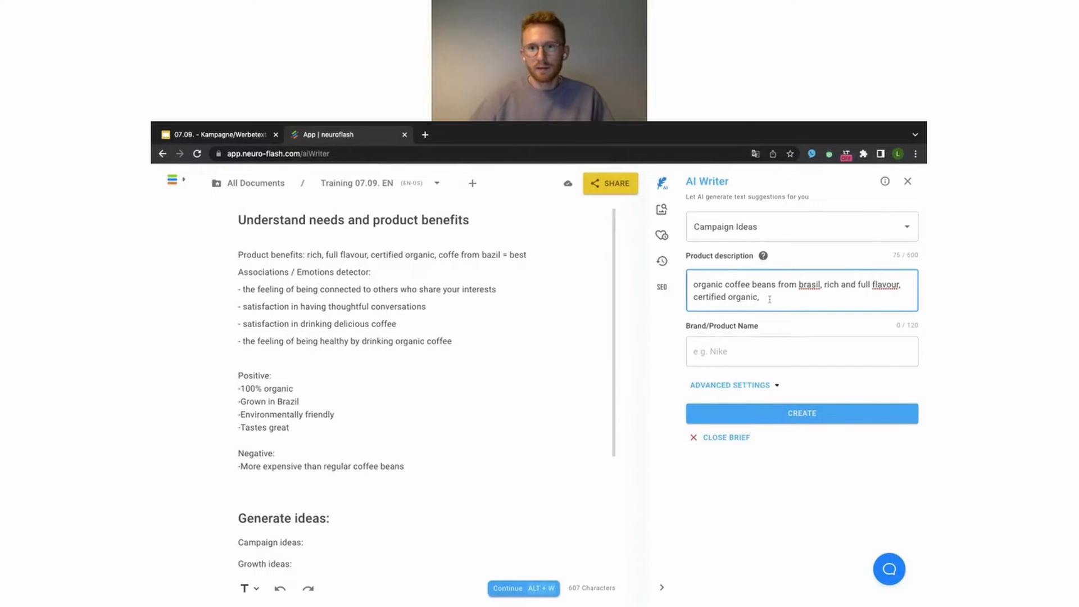
- Enter "Coffee Magic" as the brand/product name and generate the campaign ideas
left_click(725, 351)
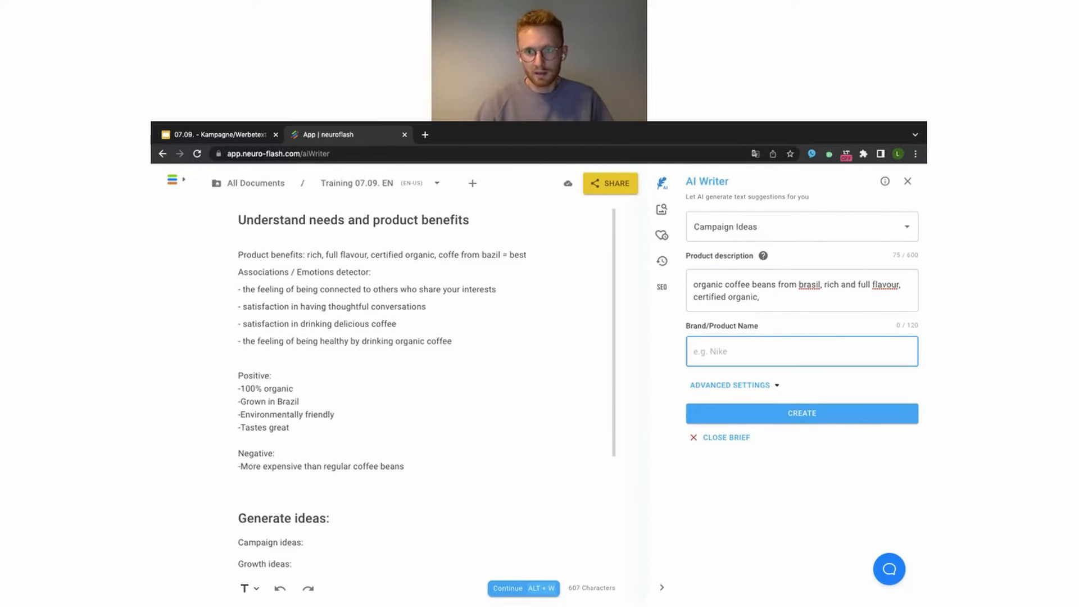
type("Ka")
key("BackSpace")
key("BackSpace")
type("C")
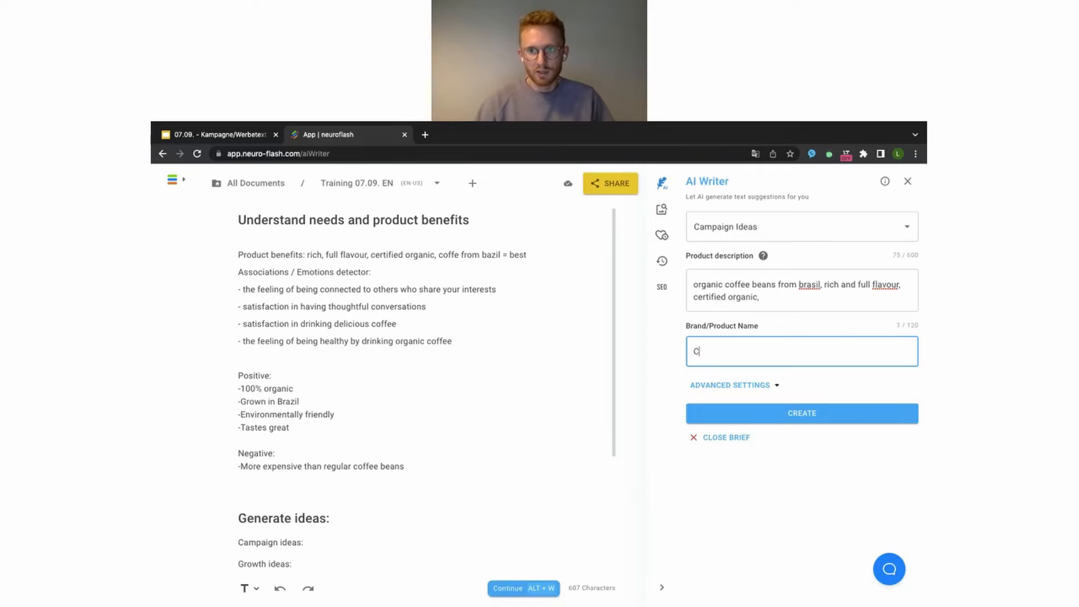
type("offee mag")
key("BackSpace")
key("BackSpace")
key("BackSpace")
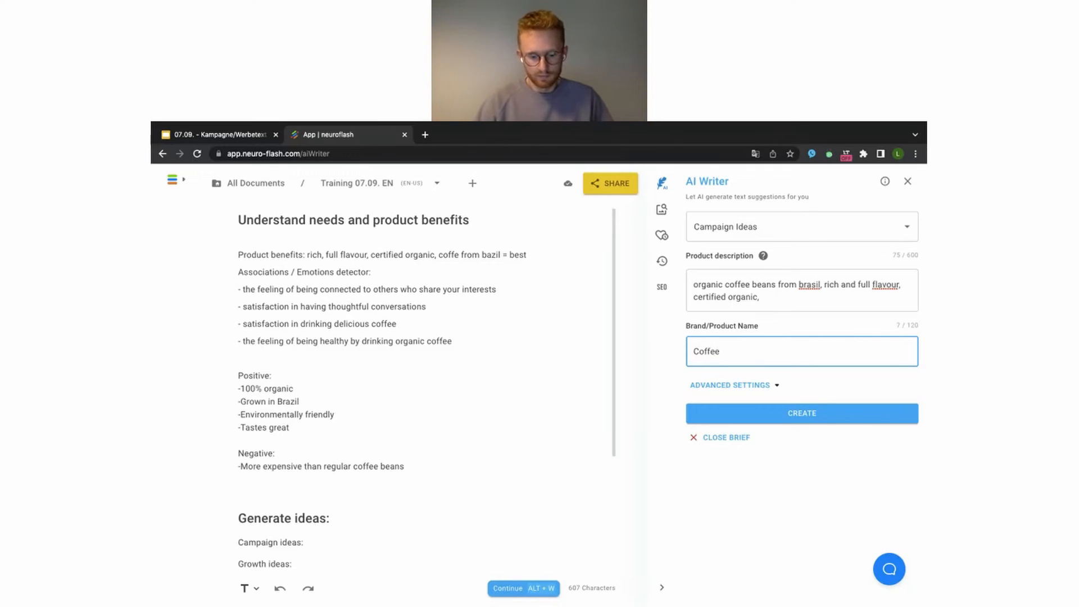
type("Magic")
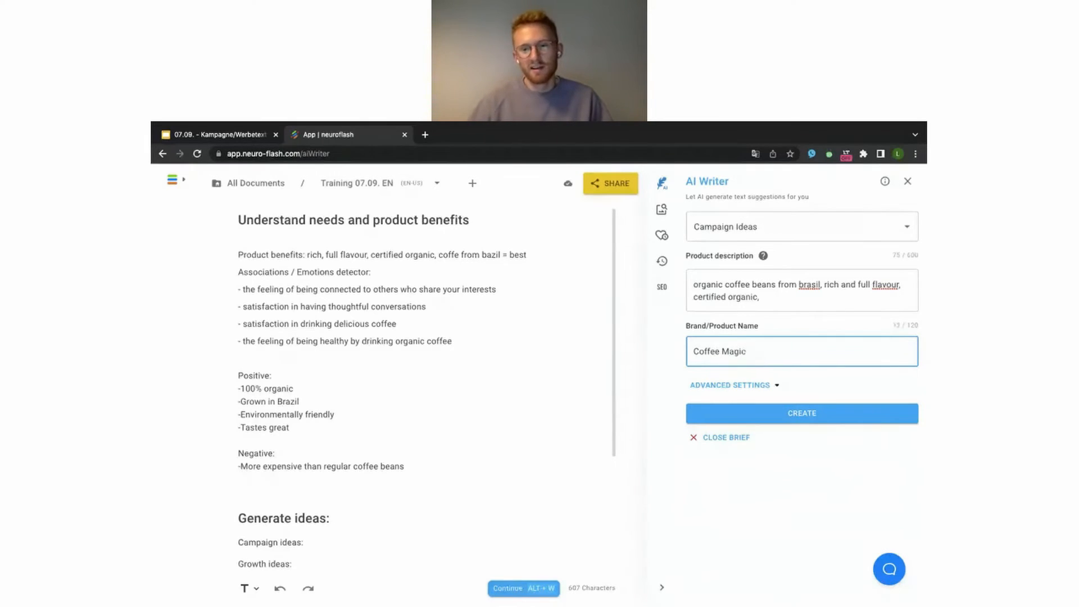
left_click(758, 414)
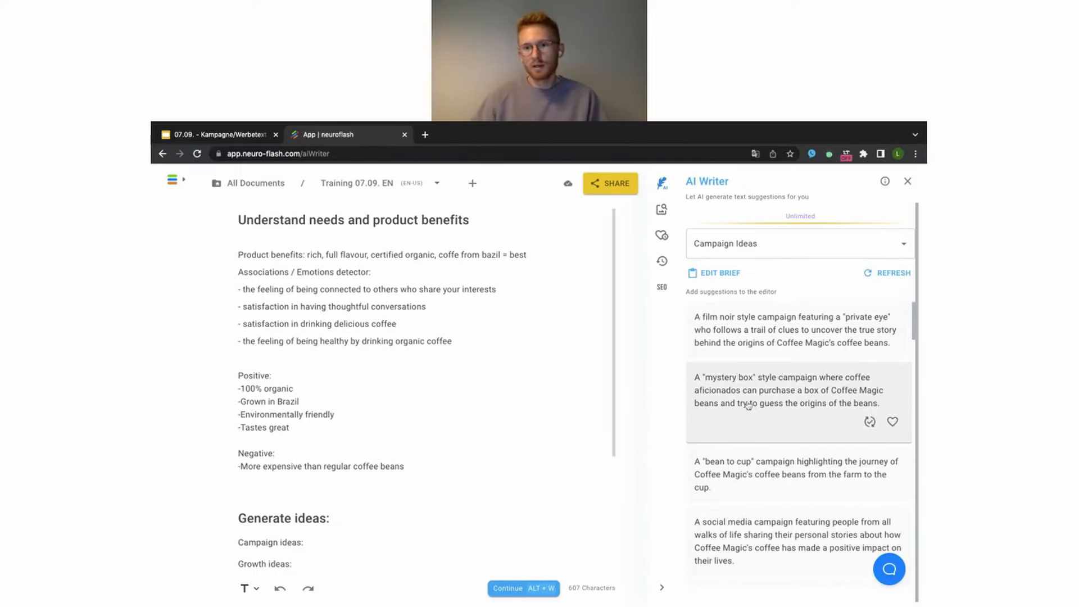
- Review the generated campaign ideas for Coffee Magic alongside the document's "Generate ideas:" section
scroll(738, 398, "down", 1)
scroll(739, 397, "down", 10)
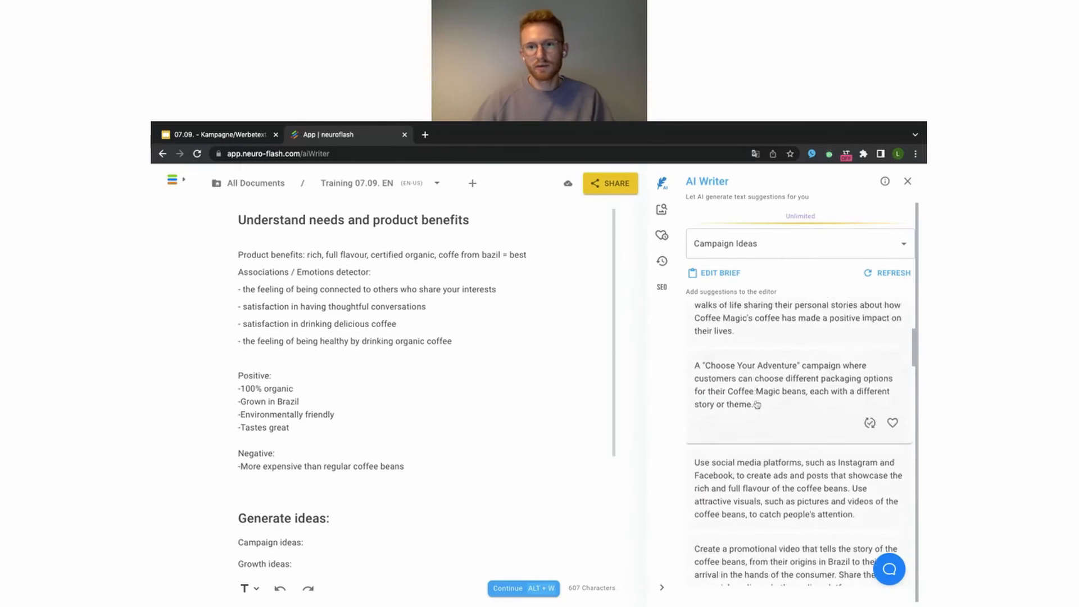
scroll(757, 403, "up", 8)
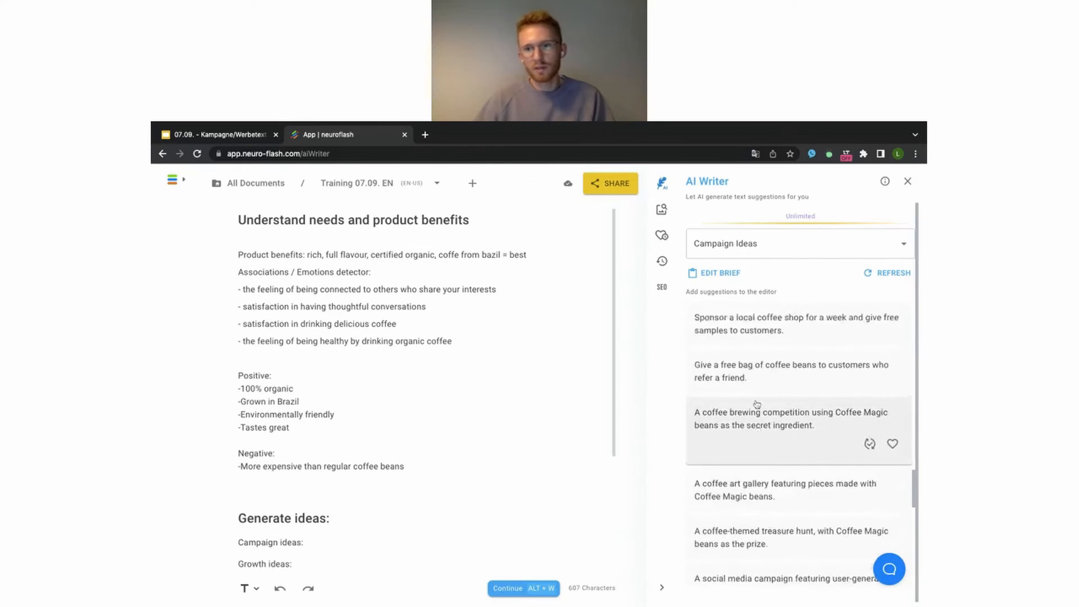
scroll(759, 407, "up", 3)
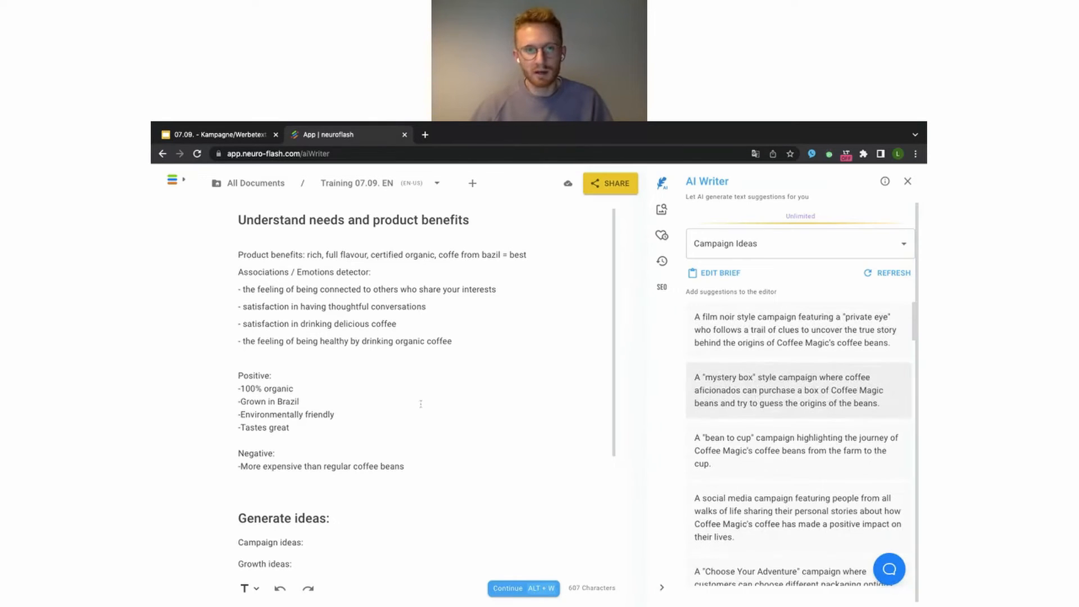
scroll(424, 434, "down", 2)
scroll(425, 434, "down", 1)
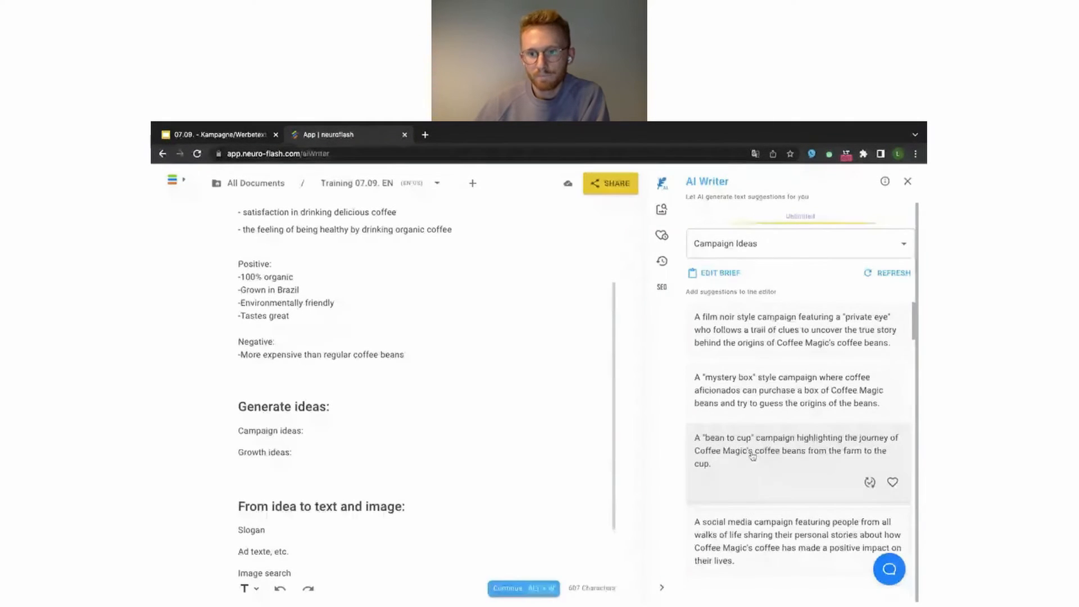
scroll(752, 456, "down", 2)
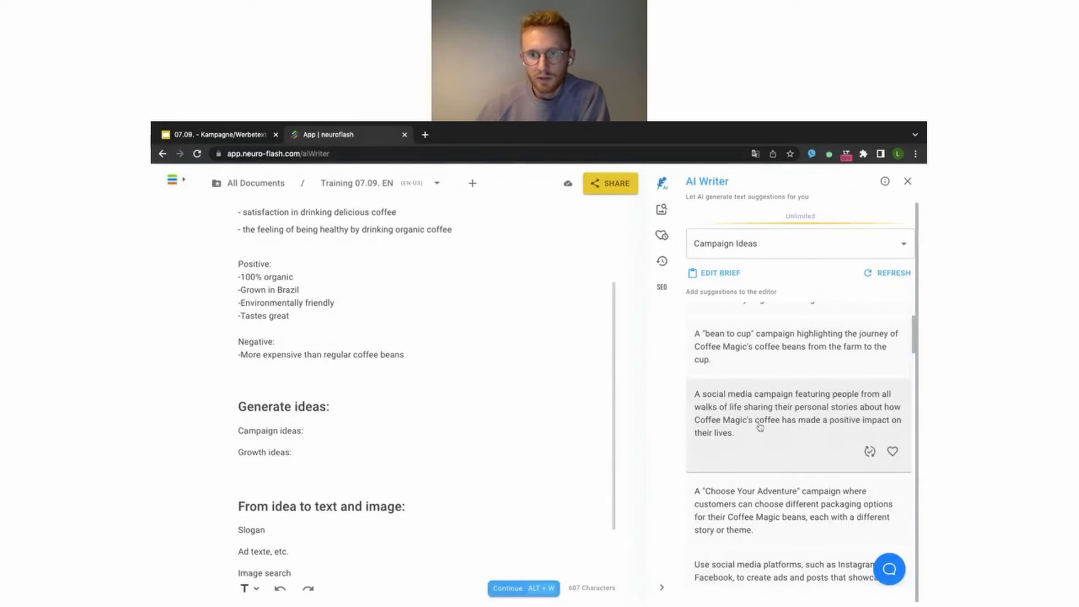
scroll(759, 427, "down", 1)
scroll(819, 447, "down", 2)
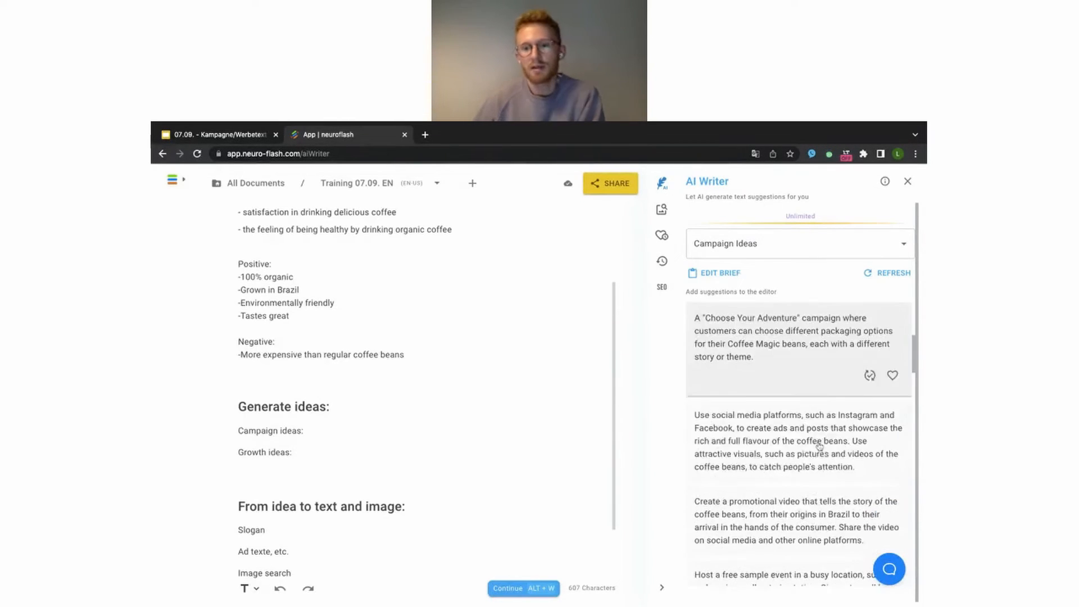
scroll(820, 446, "down", 2)
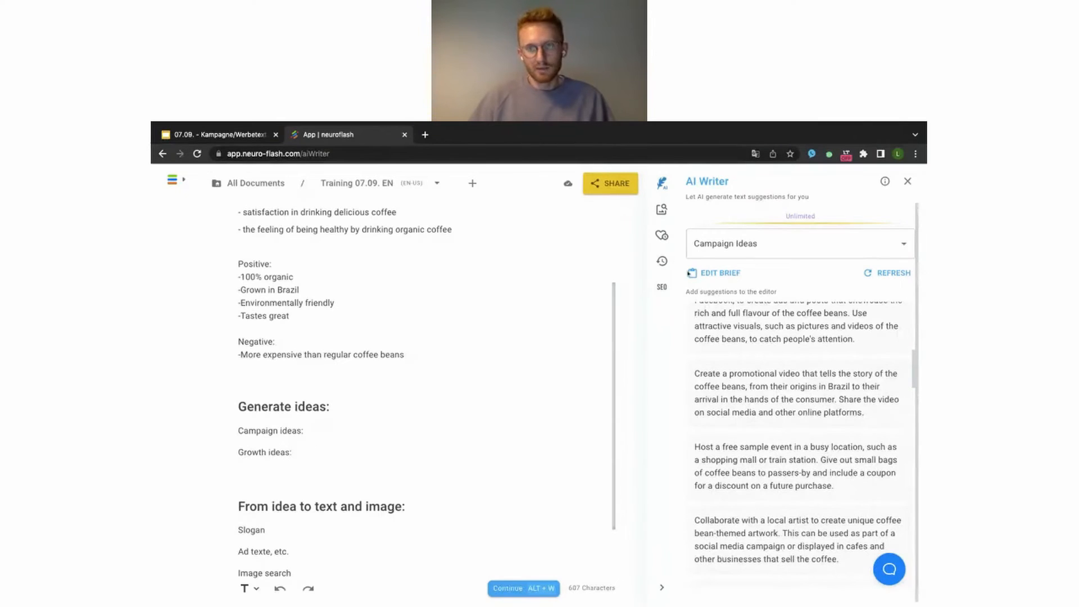
- Change the text type of the AI generator to Growth Ideas
left_click(733, 253)
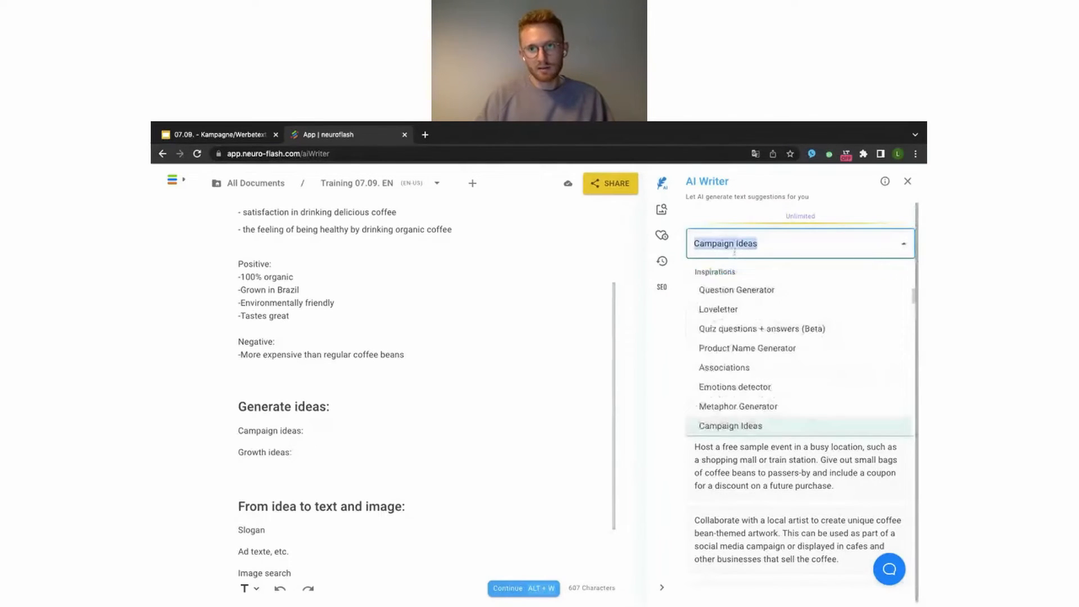
type("gro")
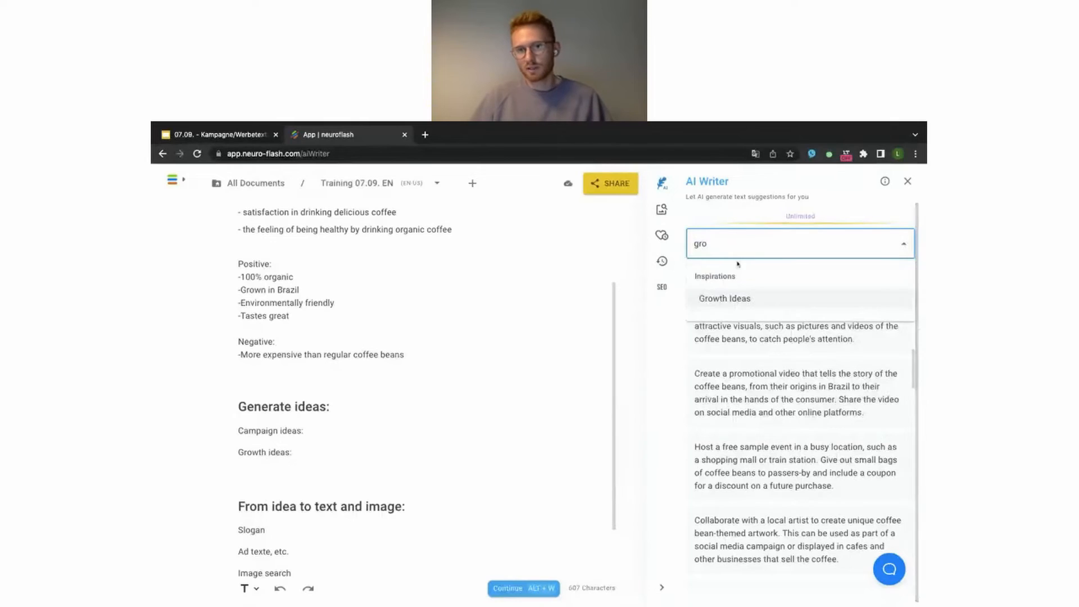
left_click(734, 298)
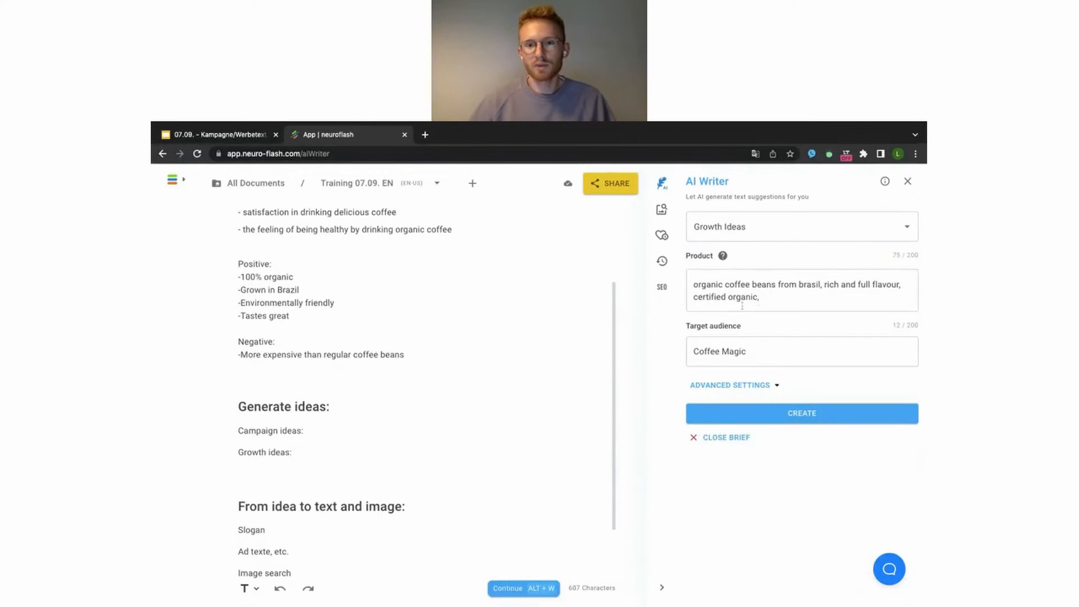
- Replace the target audience with "environmentally conscious consumers" and generate the growth ideas
triple_click(733, 350)
key("BackSpace")
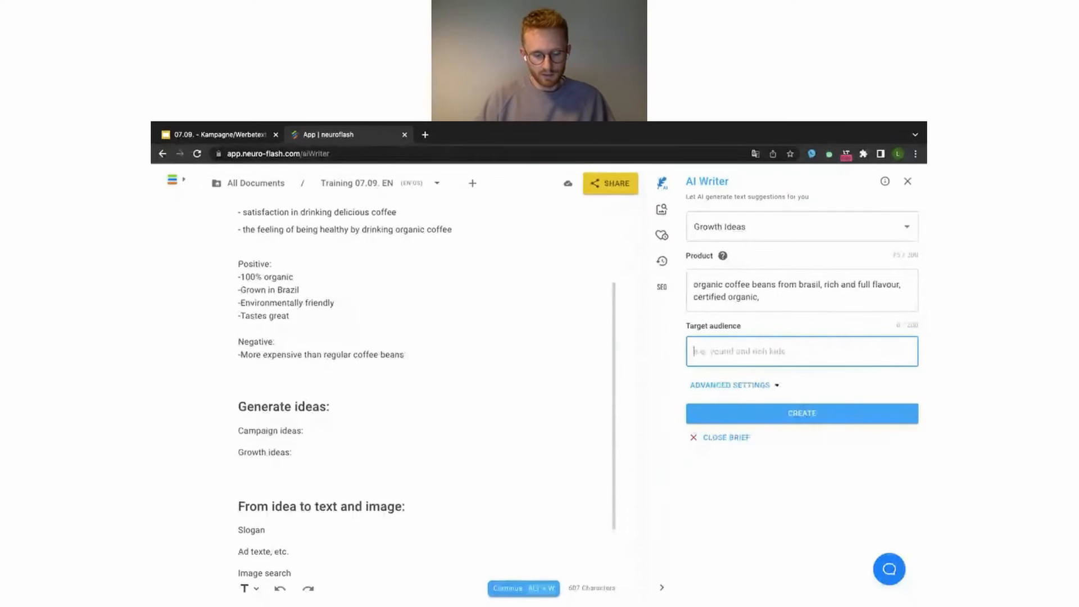
type("envi")
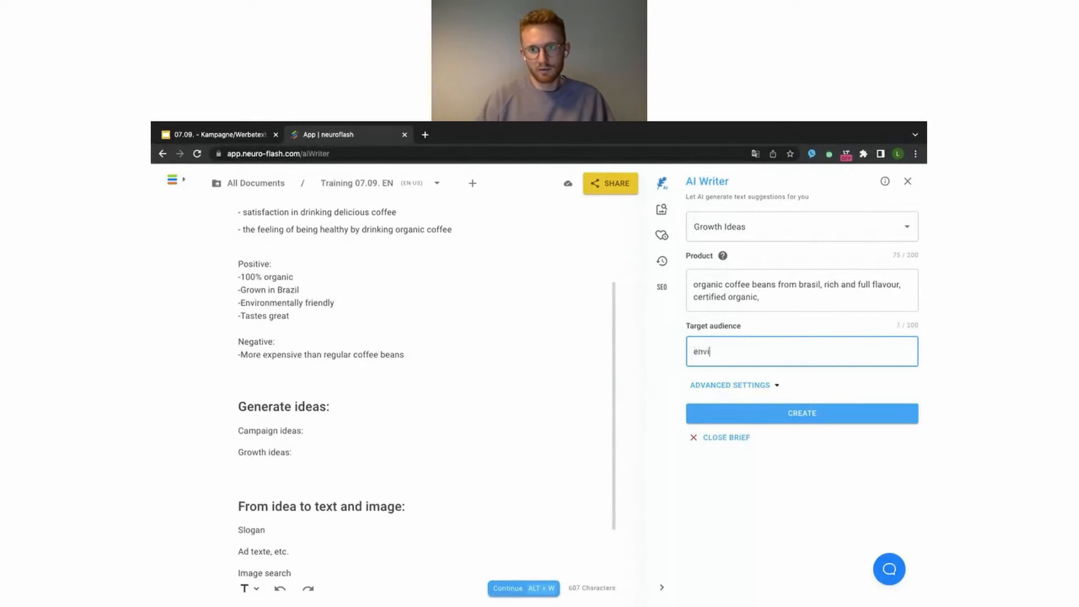
type("ronmentrally conscio")
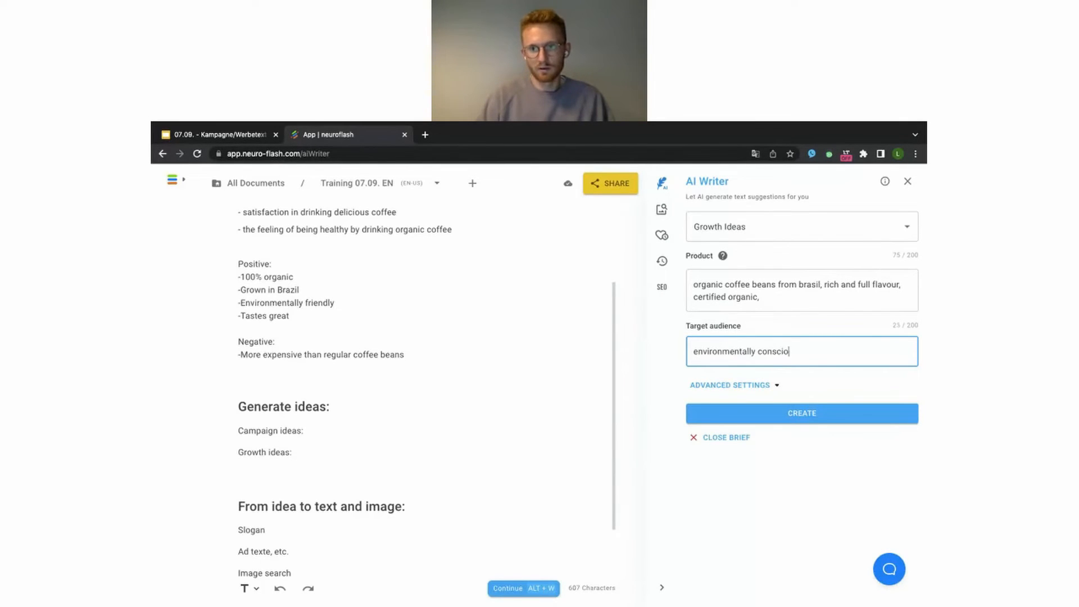
type("us cosnumers")
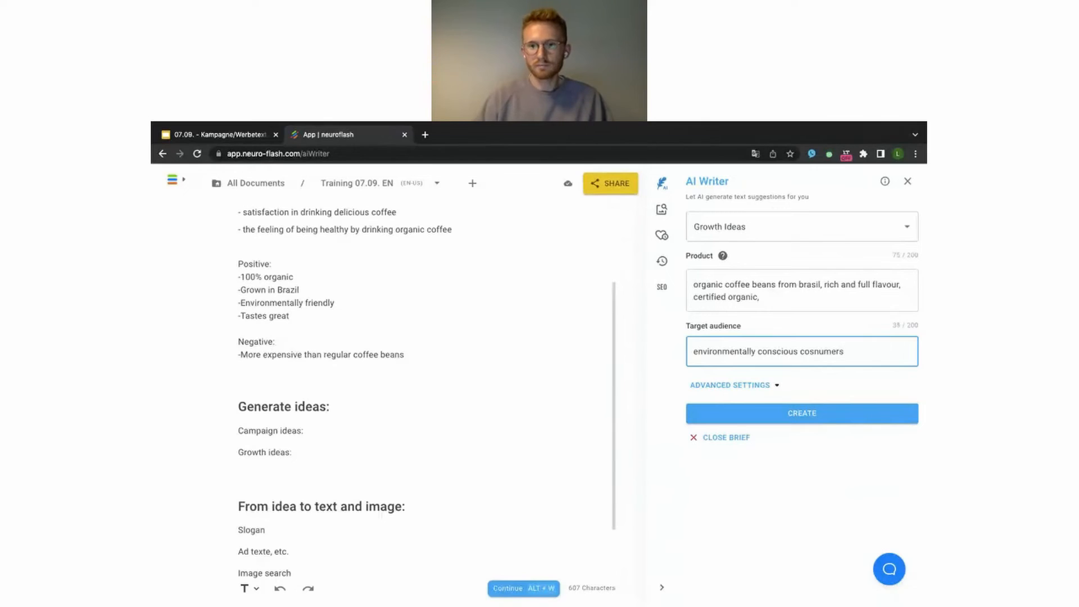
key("BackSpace")
key("BackSpace")
key("BackSpace")
key("BackSpace")
key("BackSpace")
key("BackSpace")
key("BackSpace")
type("on")
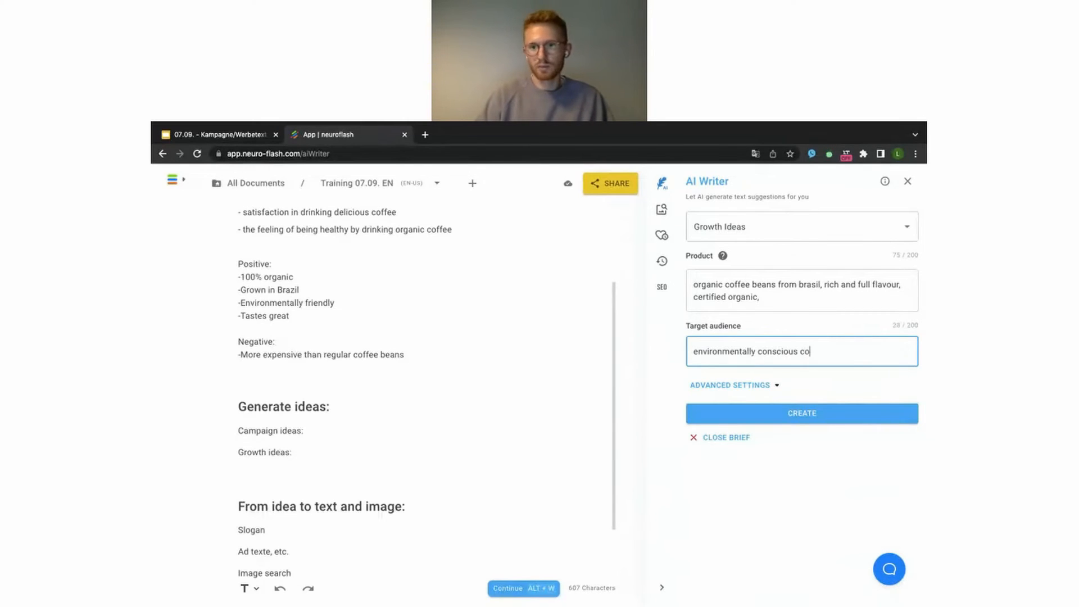
type("sumers")
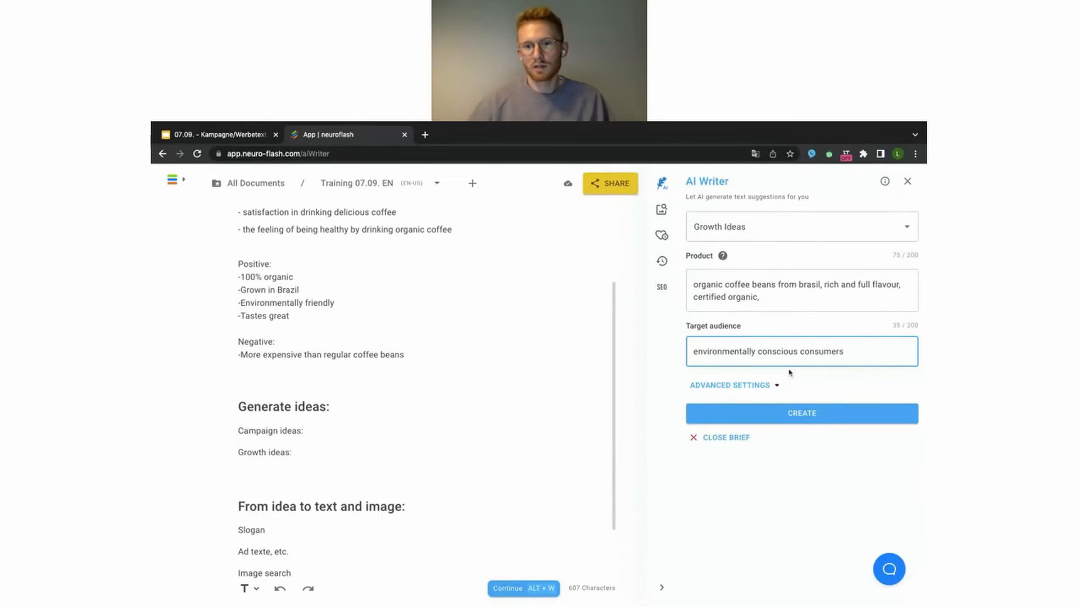
left_click(780, 414)
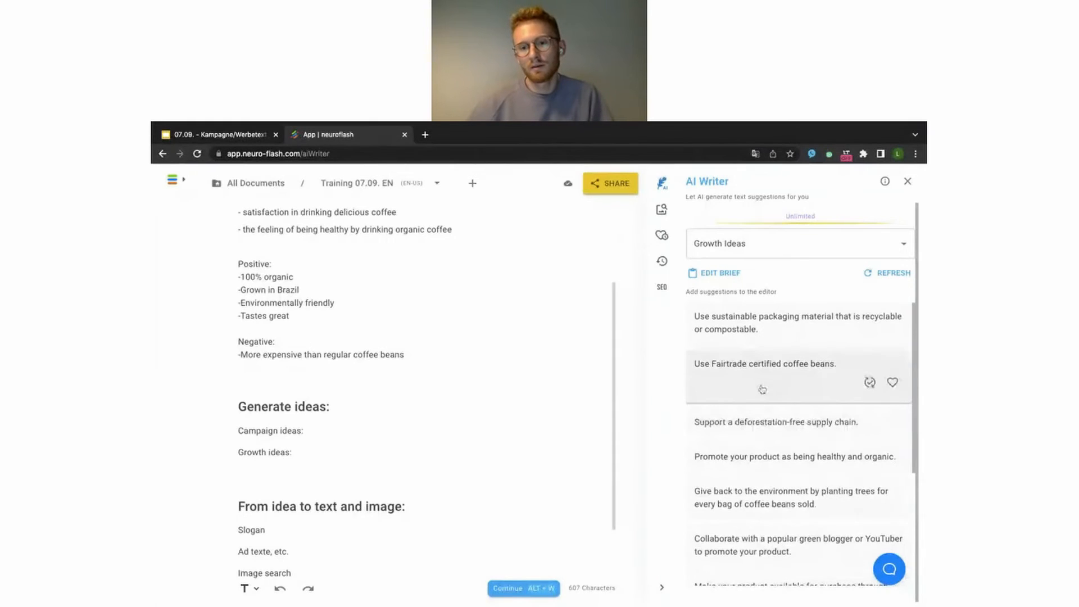
- Review the generated growth ideas and compare them with the product benefits and idea sections in the document
scroll(766, 375, "down", 2)
scroll(768, 393, "up", 2)
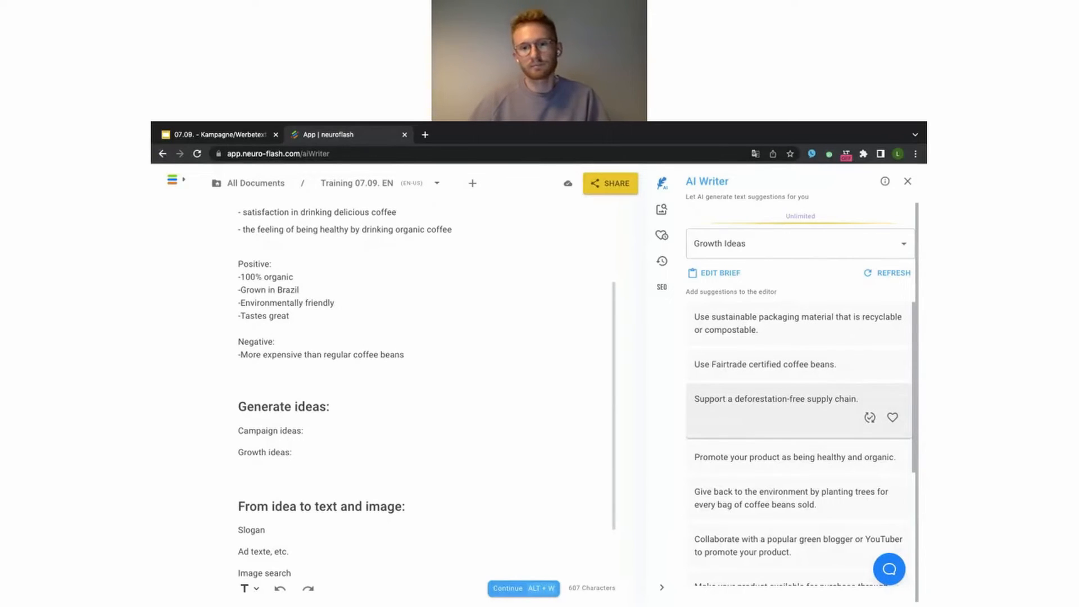
scroll(801, 443, "down", 1)
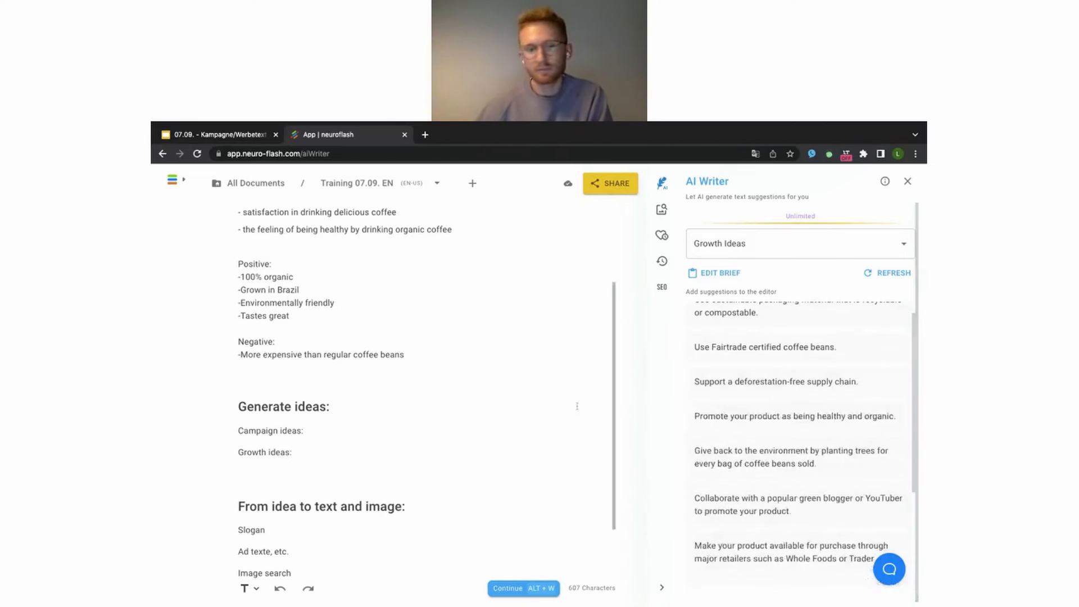
left_click(388, 447)
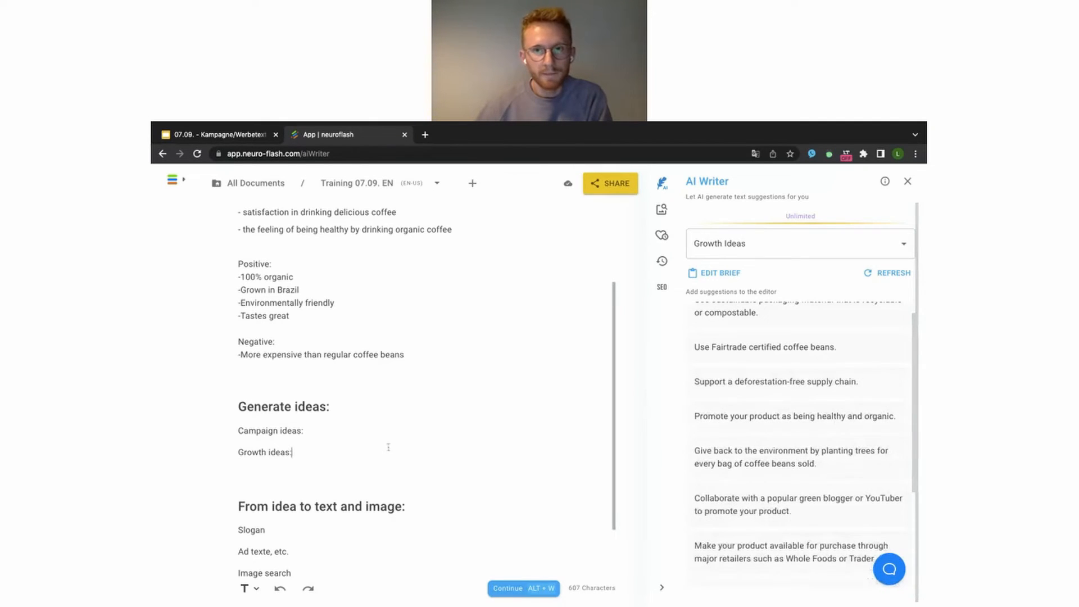
scroll(389, 447, "down", 2)
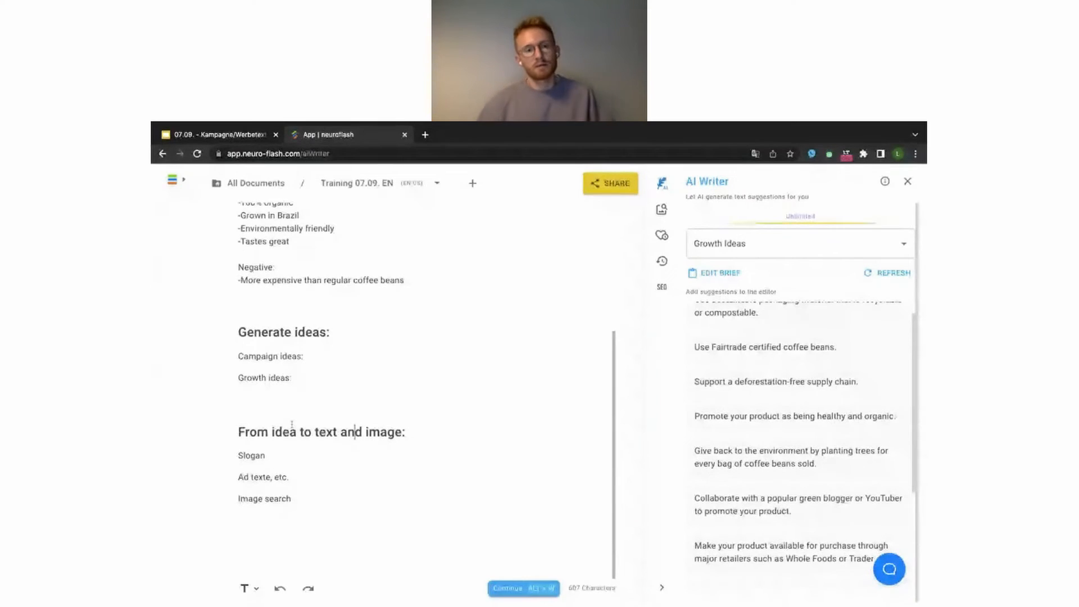
scroll(308, 407, "up", 4)
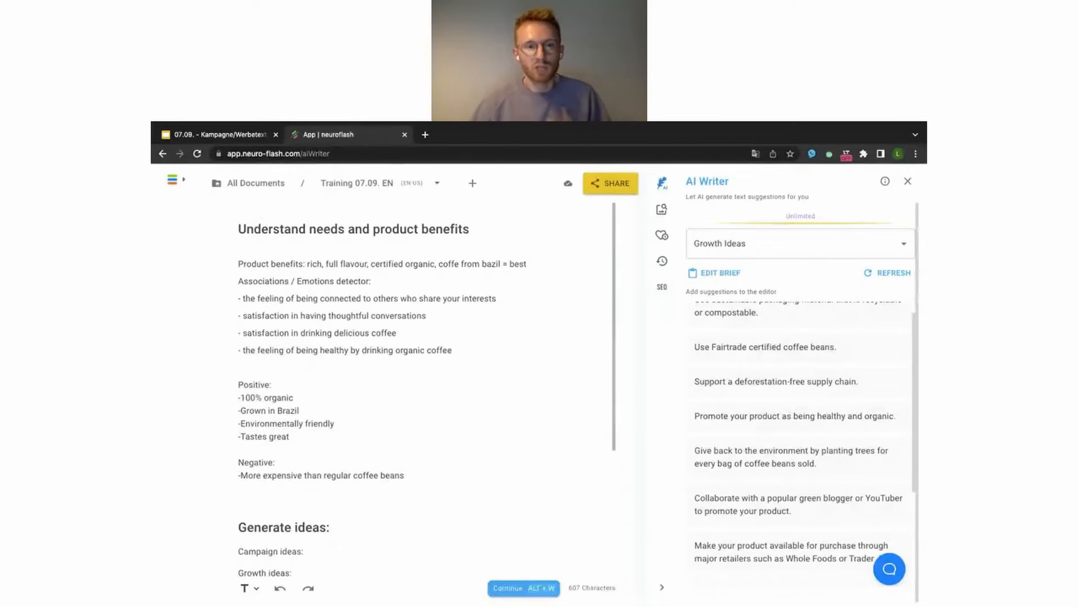
scroll(298, 359, "down", 1)
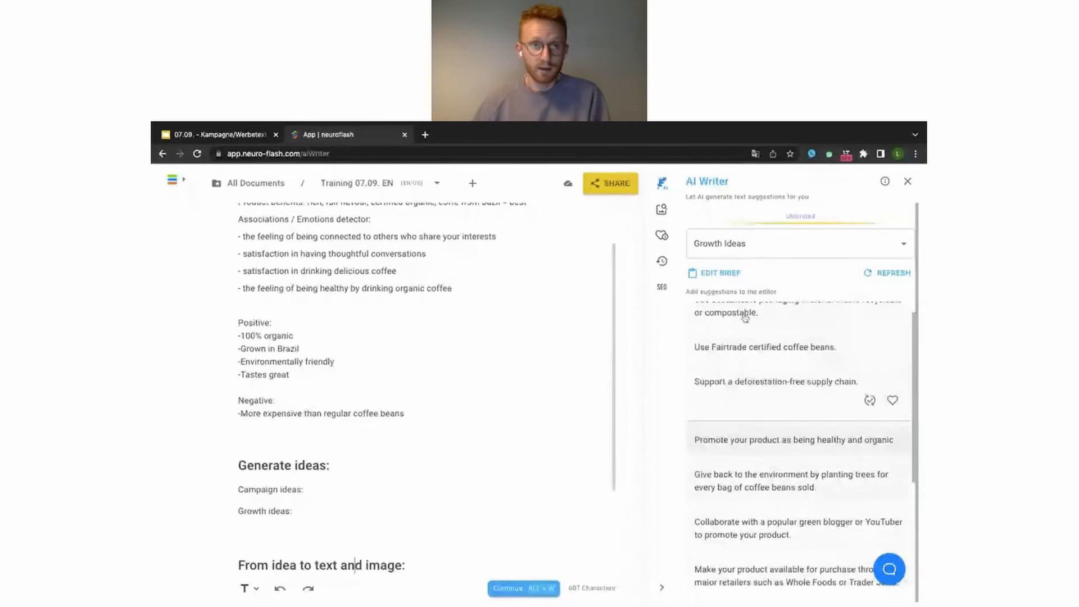
mouse_move(746, 318)
mouse_move(753, 351)
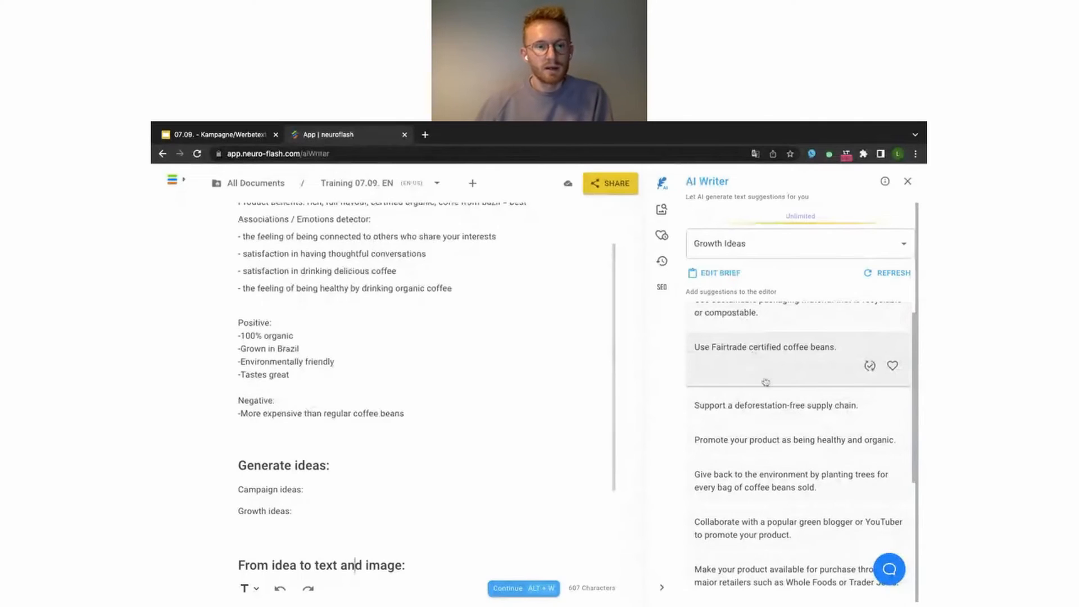
- Place the cursor after "Slogan" under "From idea to text and image:" and change the AI generator's text type to Slogans
scroll(322, 459, "down", 3)
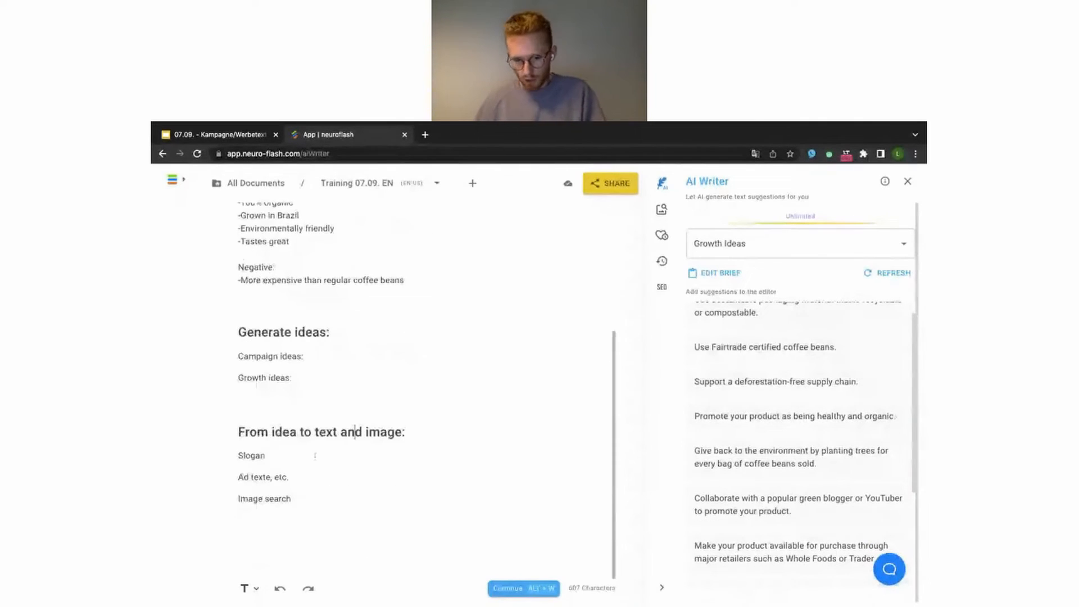
left_click(314, 456)
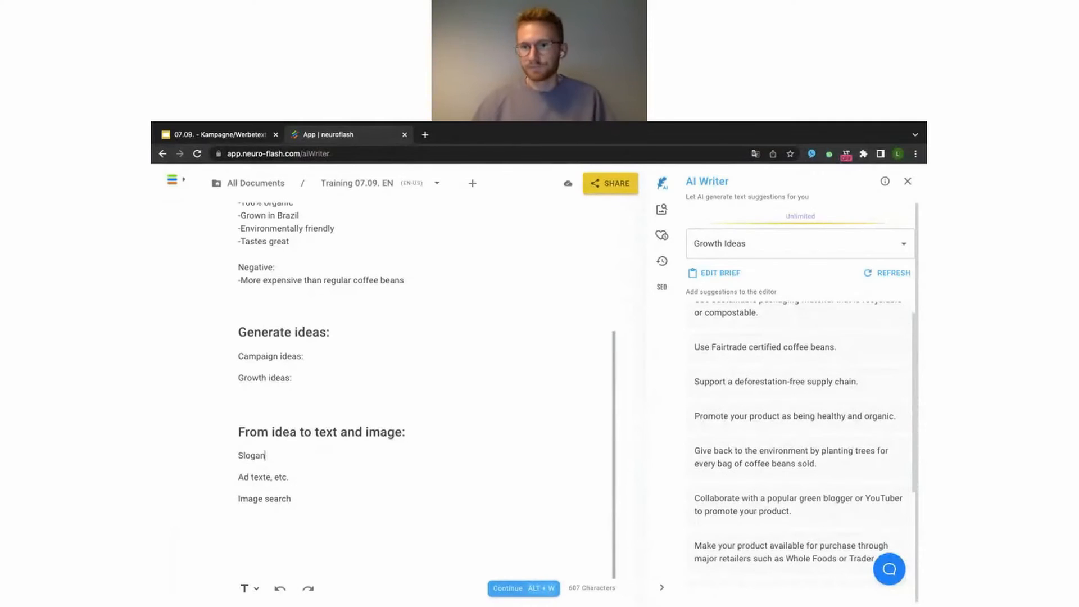
left_click(796, 242)
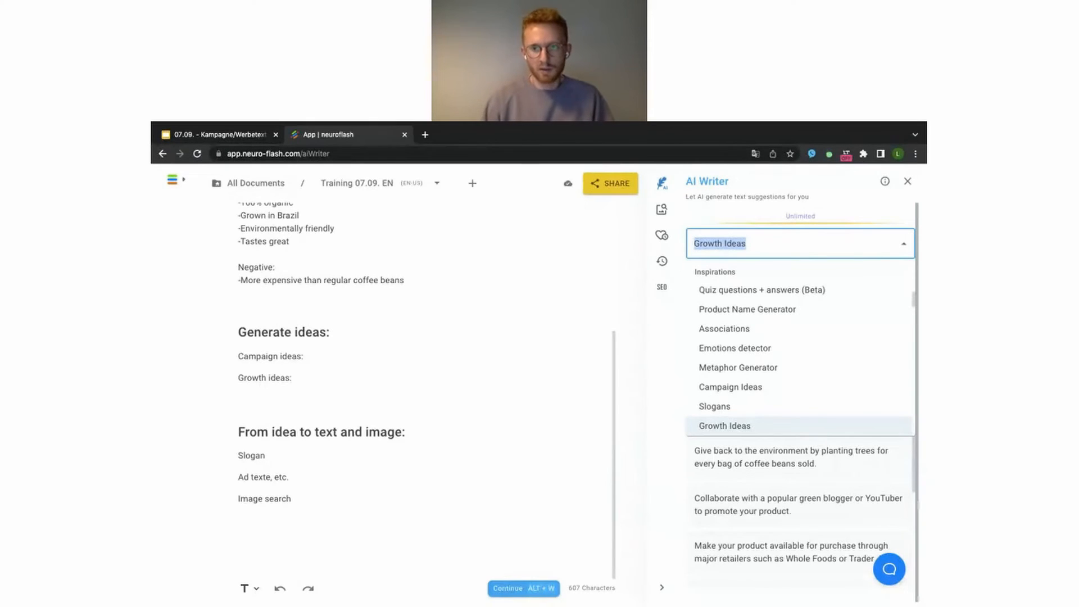
type("sloga")
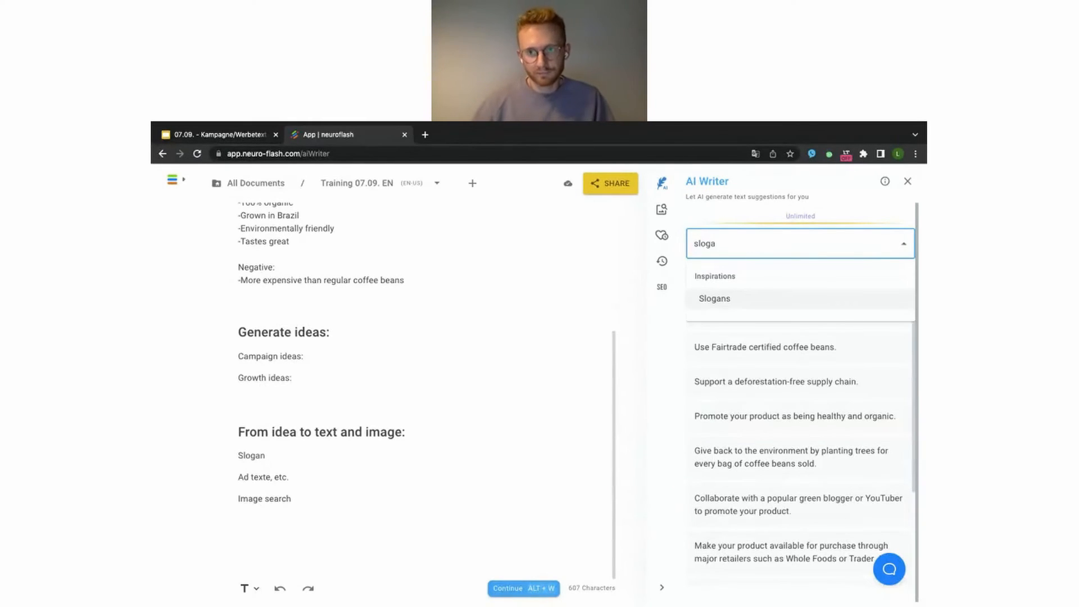
left_click(722, 302)
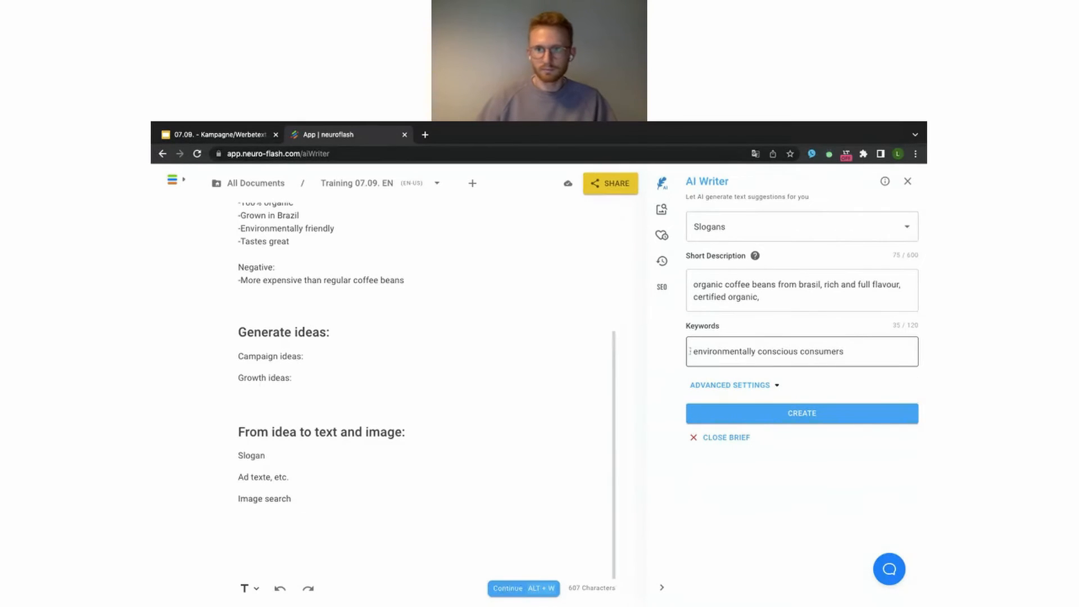
- Move "environmentally conscious consumers" from the keywords to the end of the short description
left_click(736, 353)
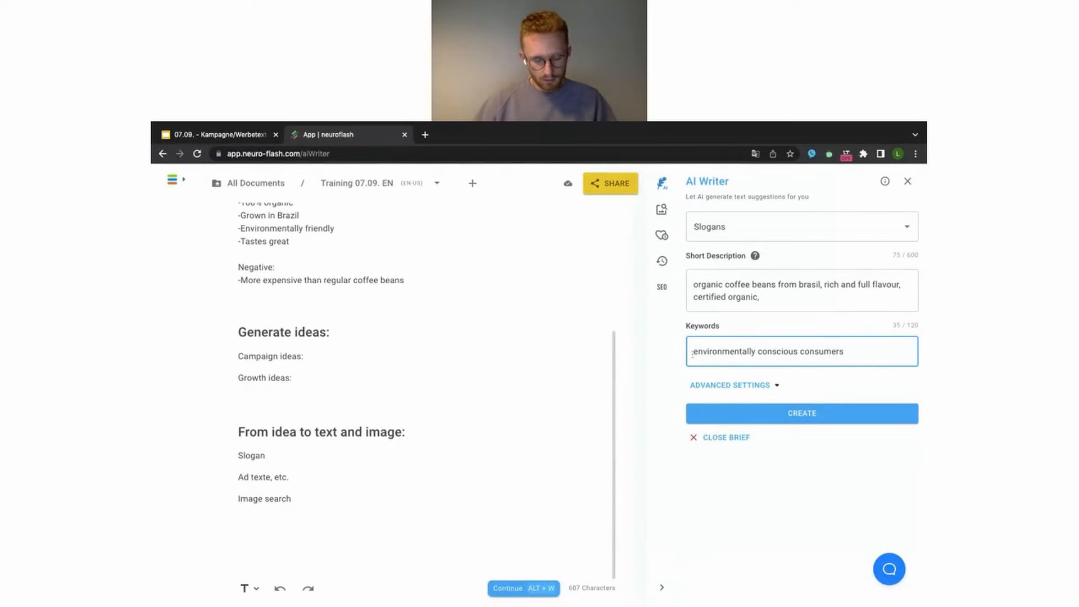
triple_click(709, 351)
key("ctrl+c")
key("BackSpace")
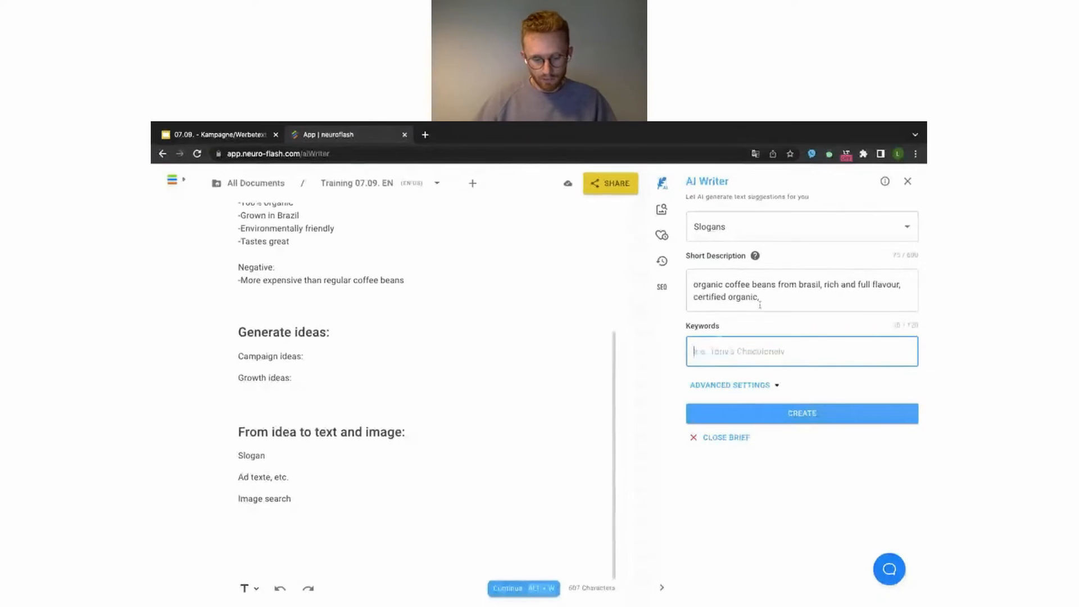
left_click(764, 298)
key("ctrl+v")
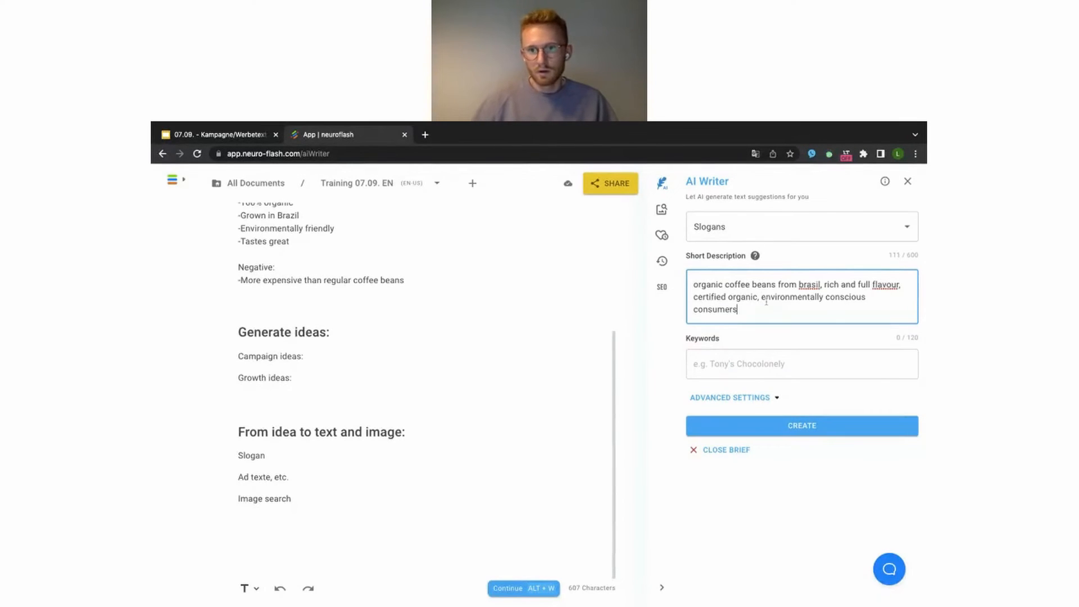
- Enter the slogan keywords "Coffee Magic, organic coffee beans, CO2 neutral, rich flavour, from Brazil"
left_click(740, 364)
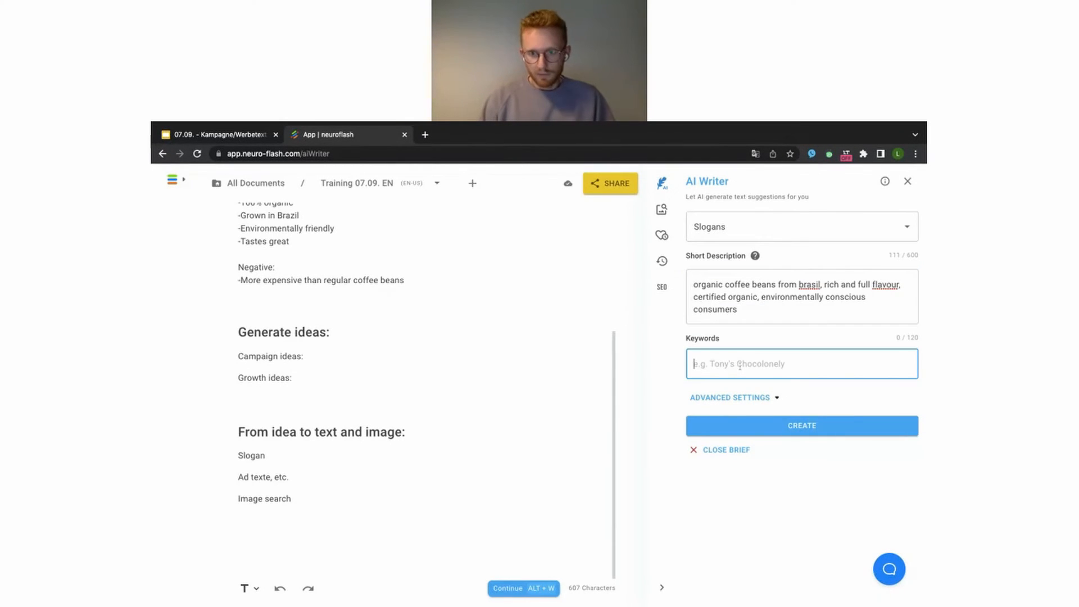
type("Coffee ")
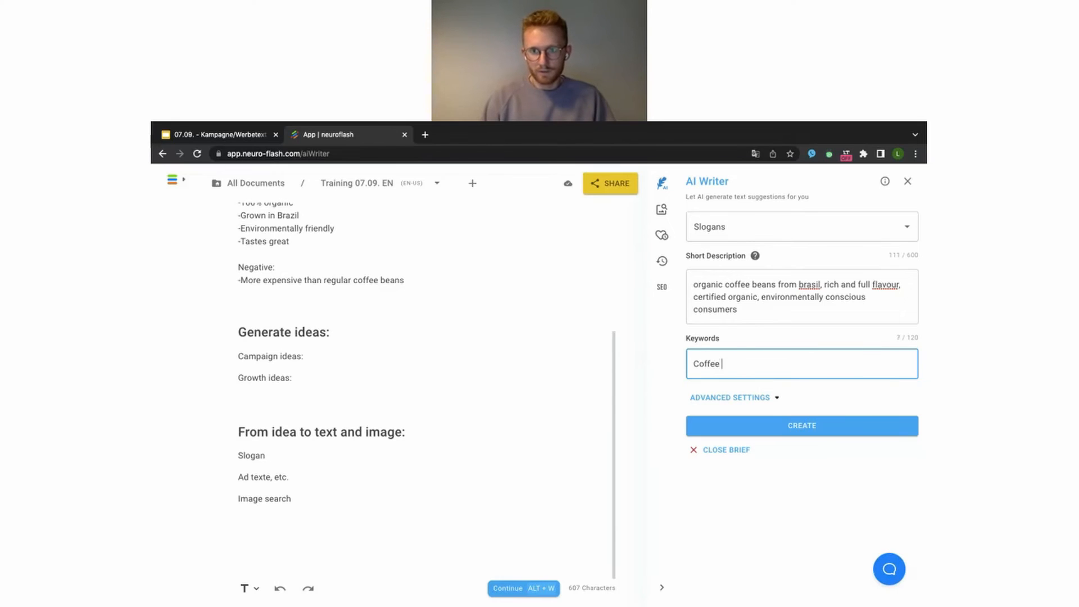
type("Magic, oirg")
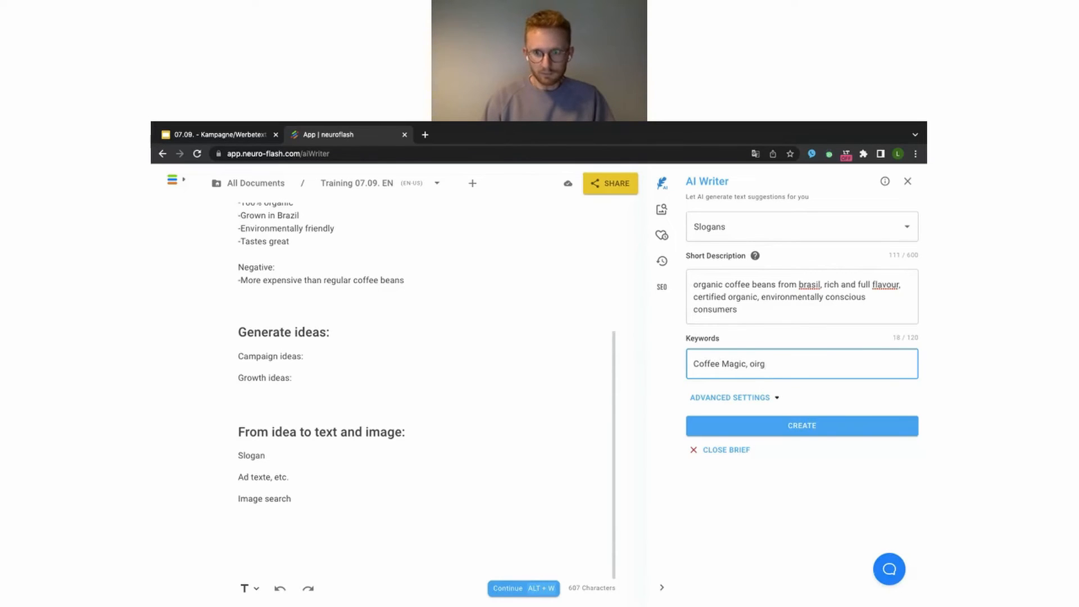
key("BackSpace")
key("BackSpace")
type("ganic coffee br")
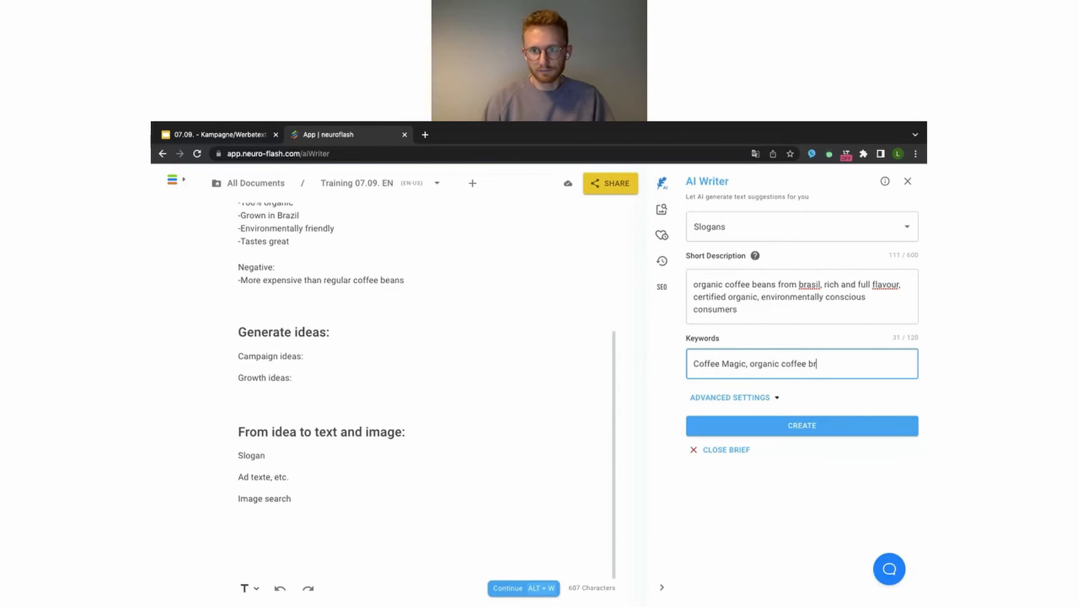
key("BackSpace")
type("ena")
key("BackSpace")
key("BackSpace")
type("ans")
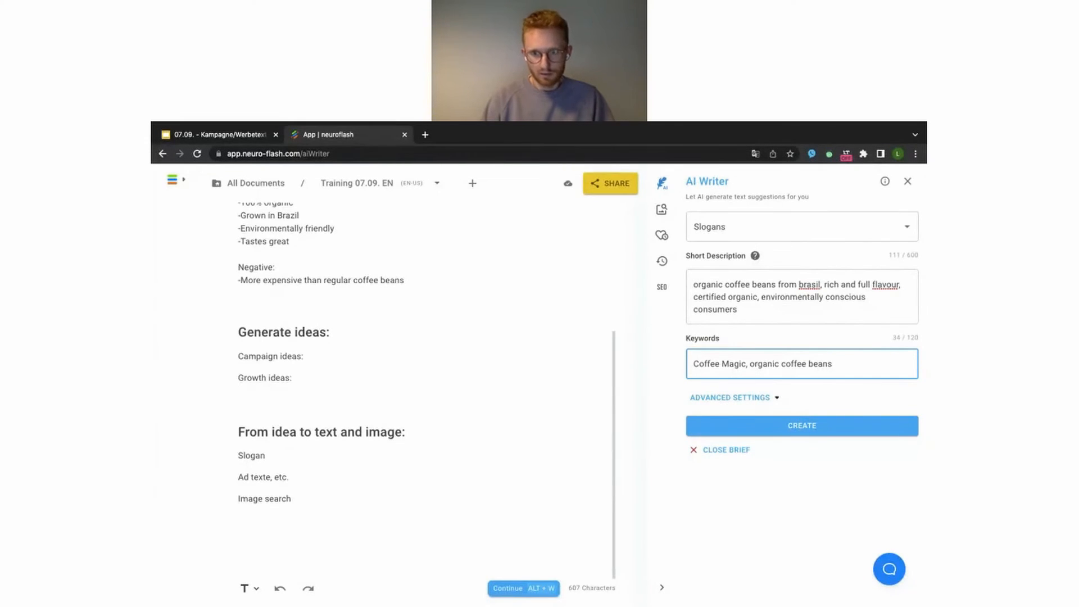
type(", C")
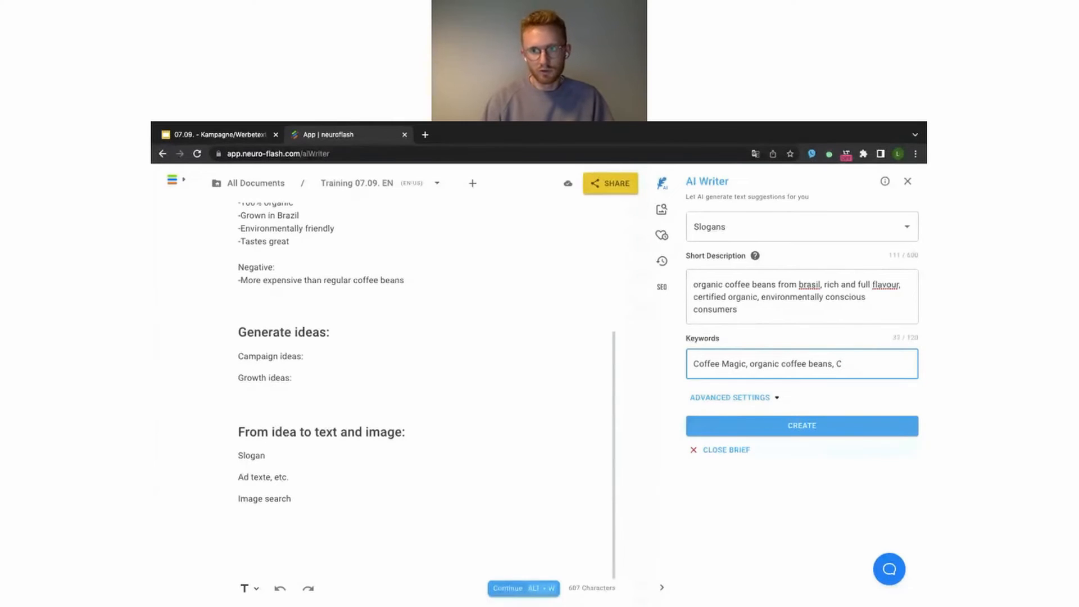
type("O2 neutra")
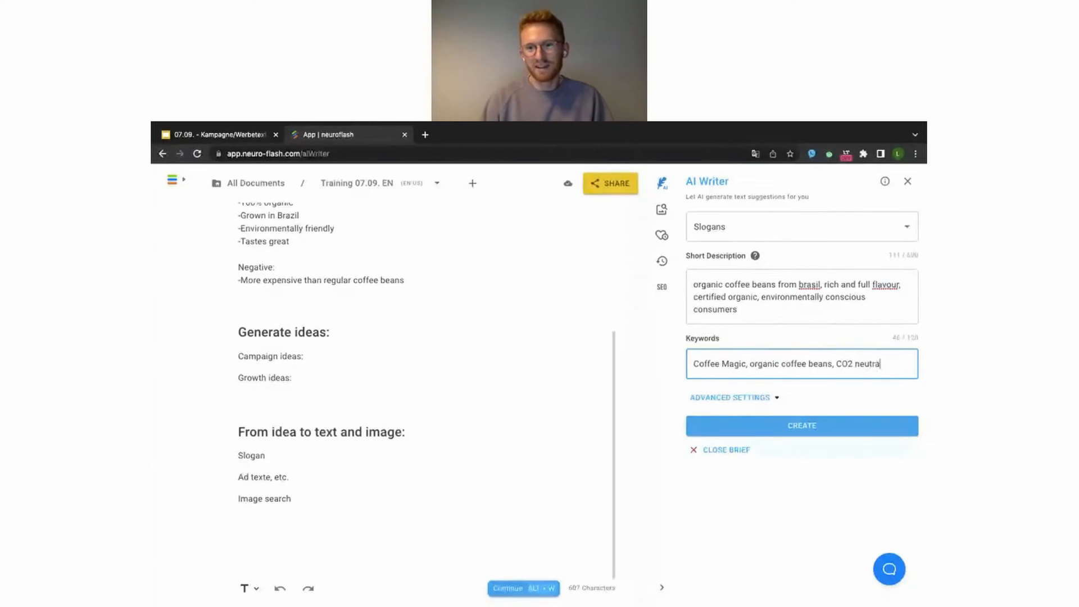
type("l")
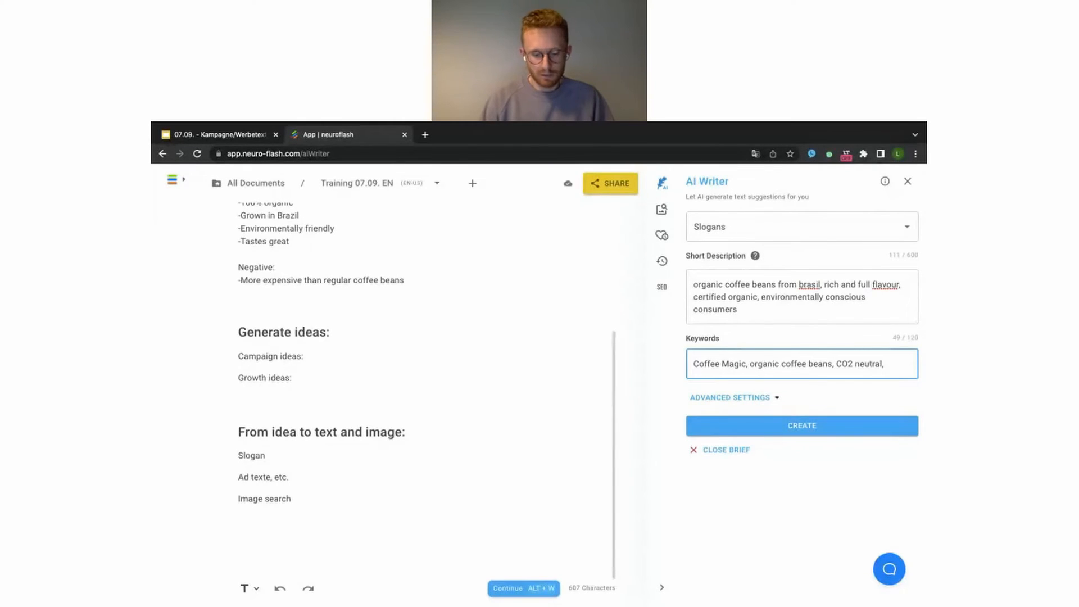
type(", rich ")
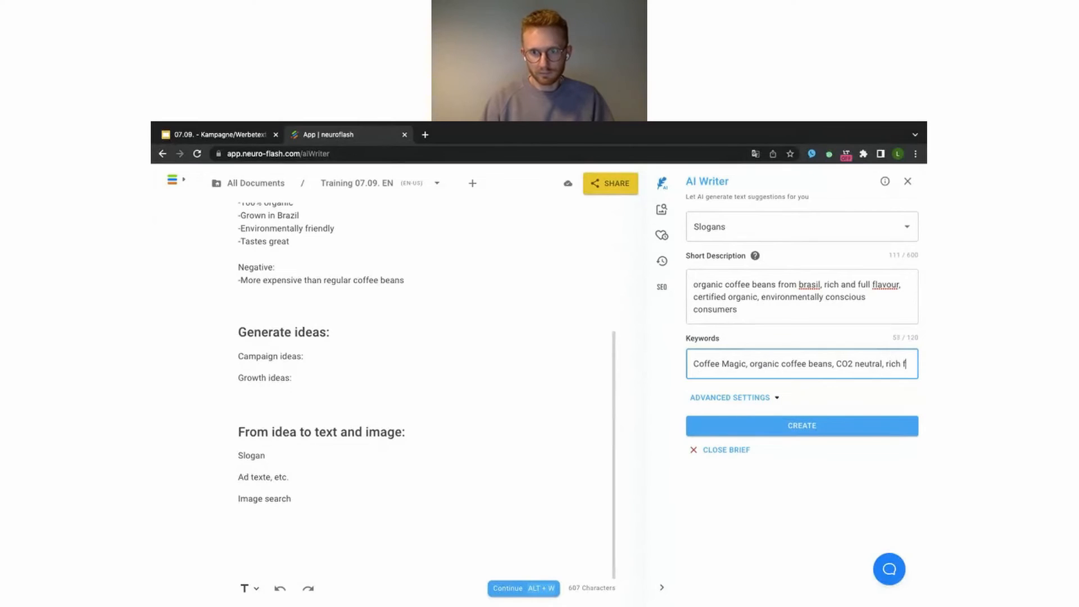
type("fla")
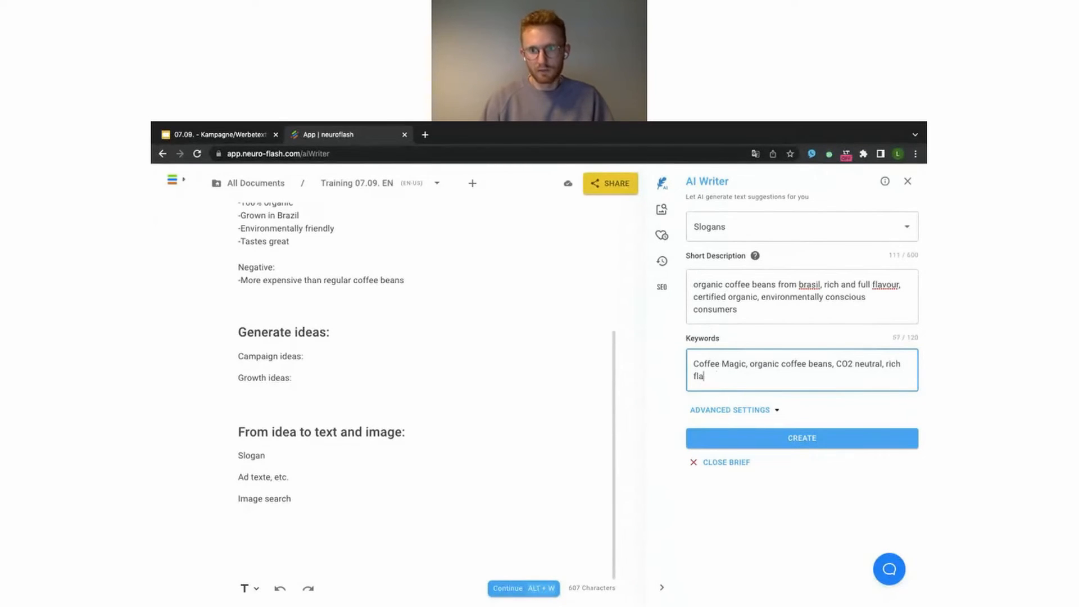
type("vour, fro")
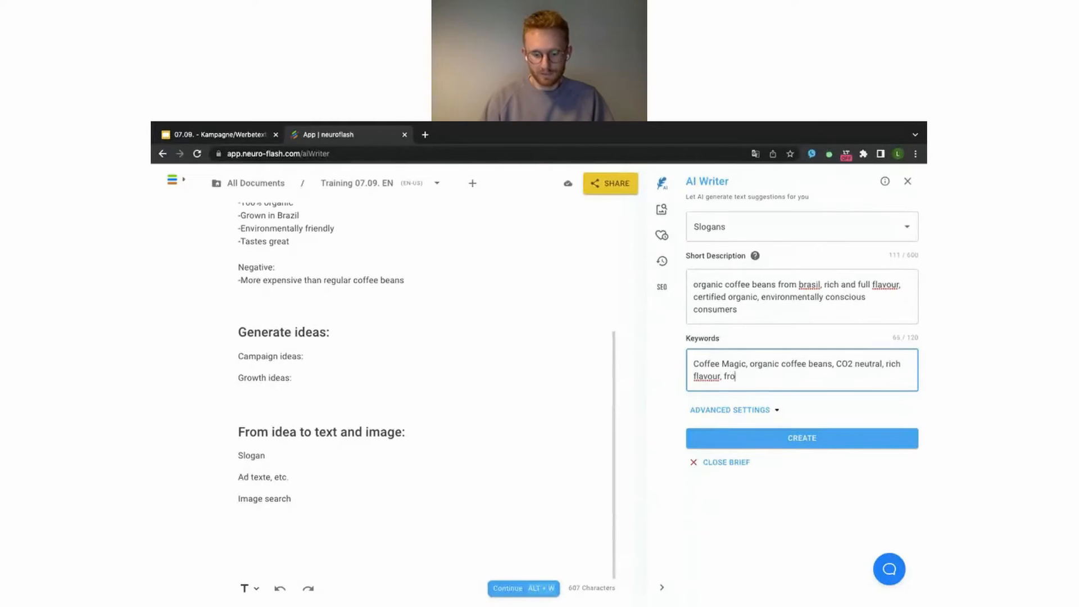
type("m Brazil")
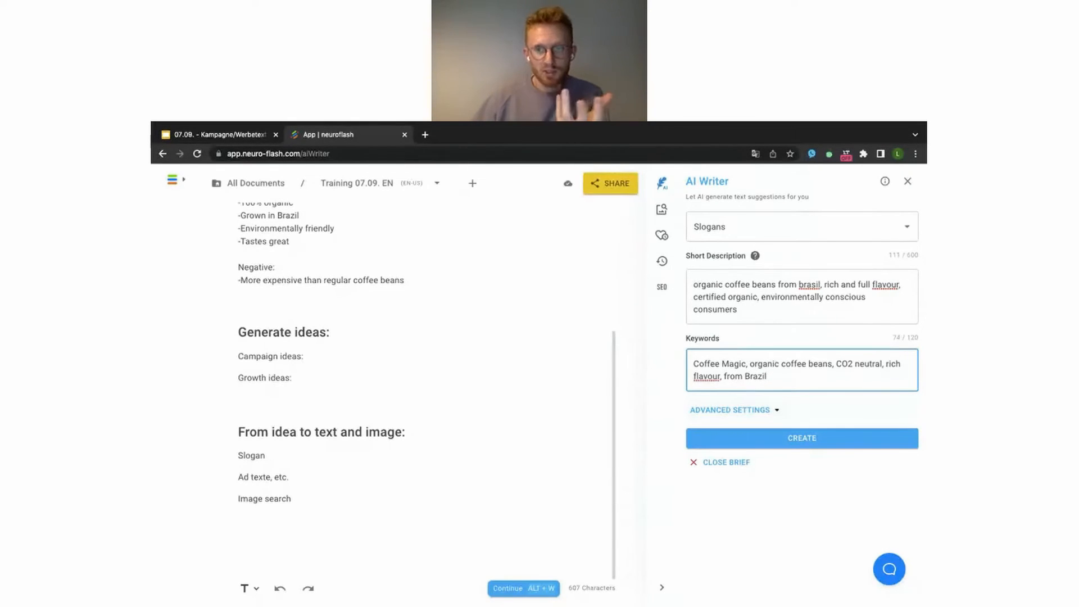
- Set the tonality to Positive, trying Excited as well, and generate the slogans
left_click(747, 411)
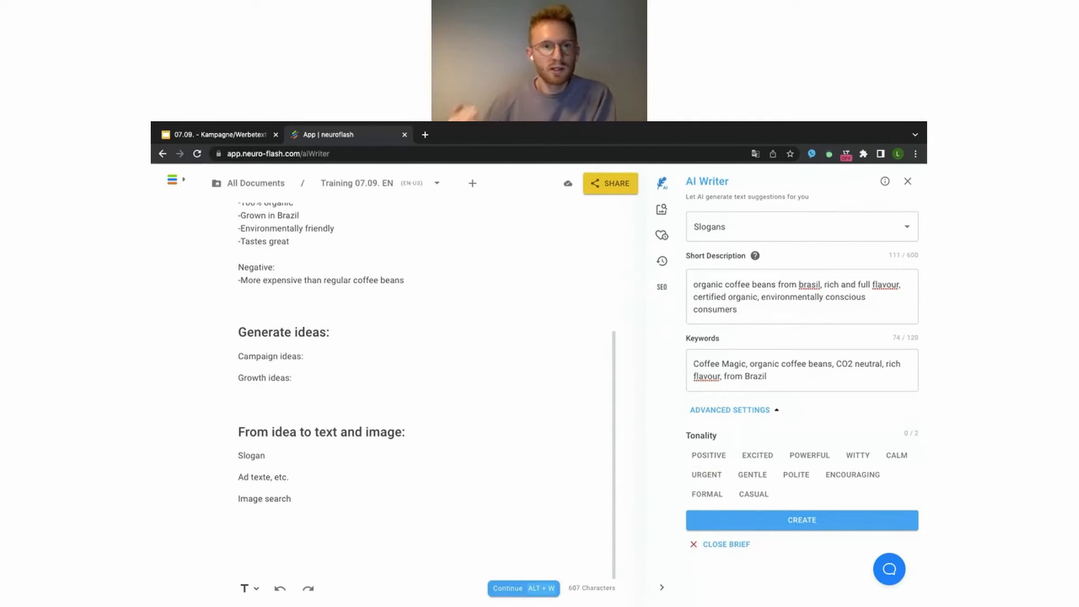
left_click(718, 455)
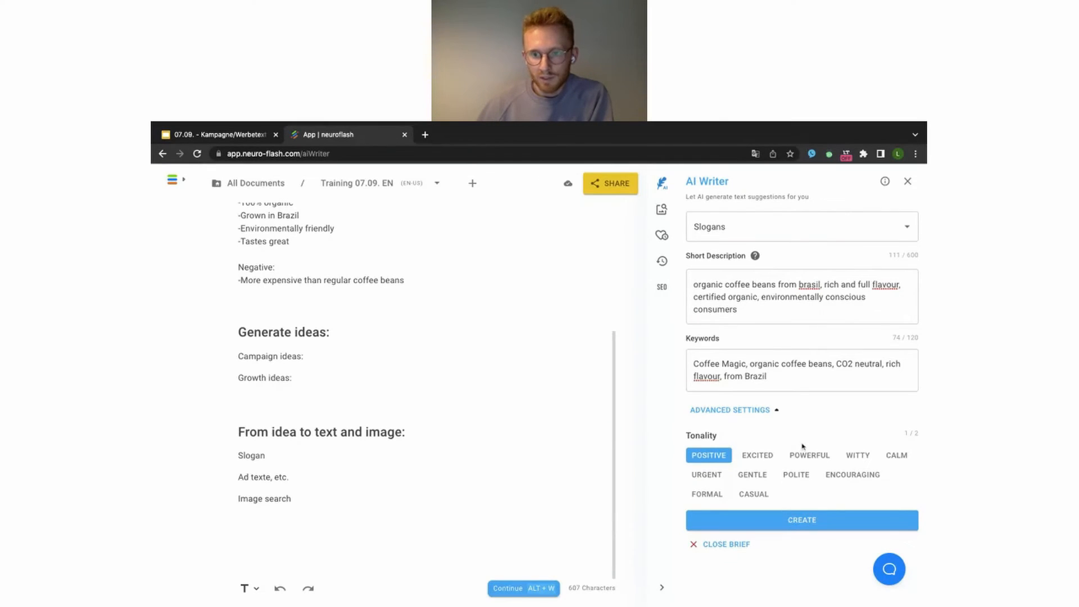
left_click(759, 455)
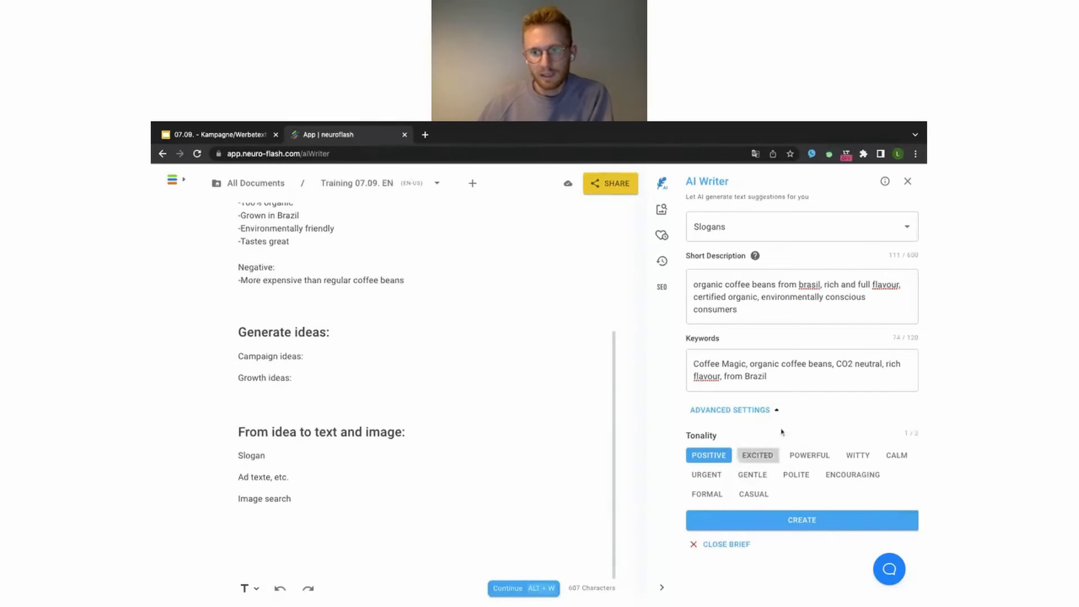
left_click(800, 525)
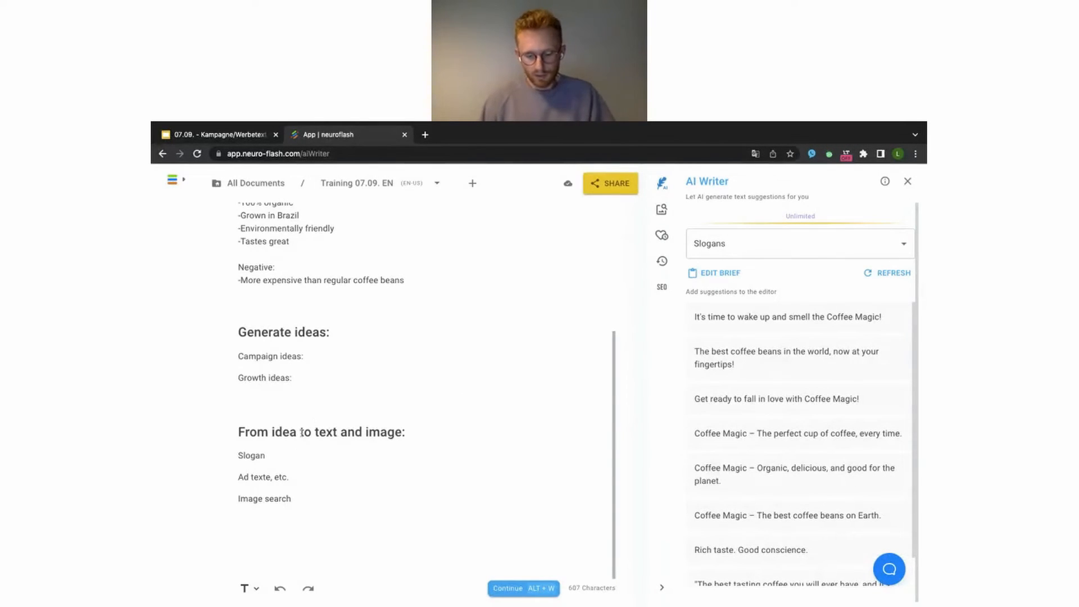
- Add a colon after "Slogan" in the document and insert the suggestion "It's time to wake up and smell the Coffee Magic!" there
left_click(273, 456)
type(":")
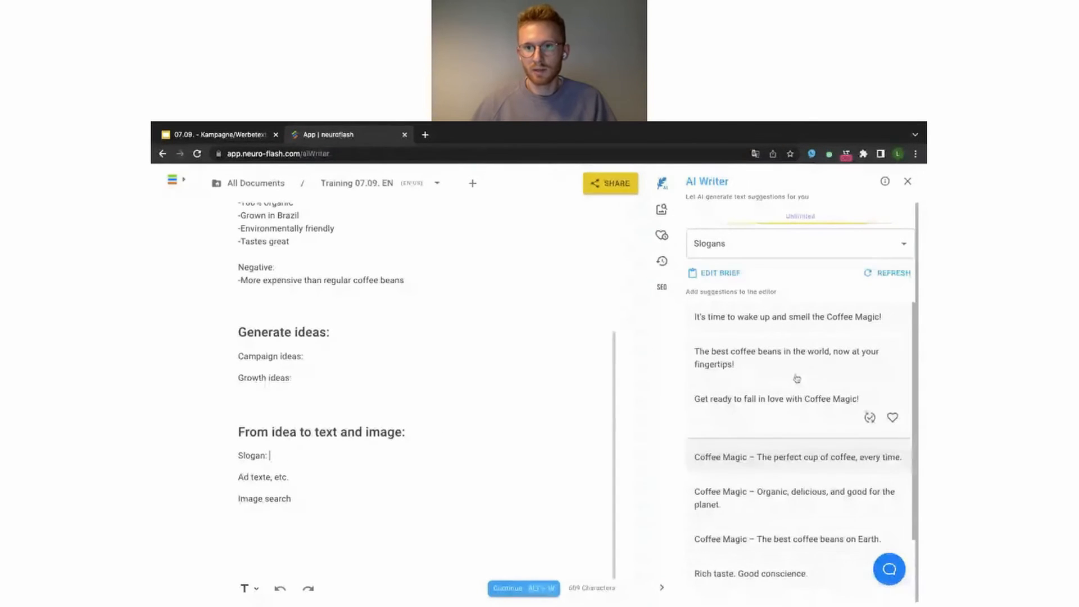
left_click(796, 329)
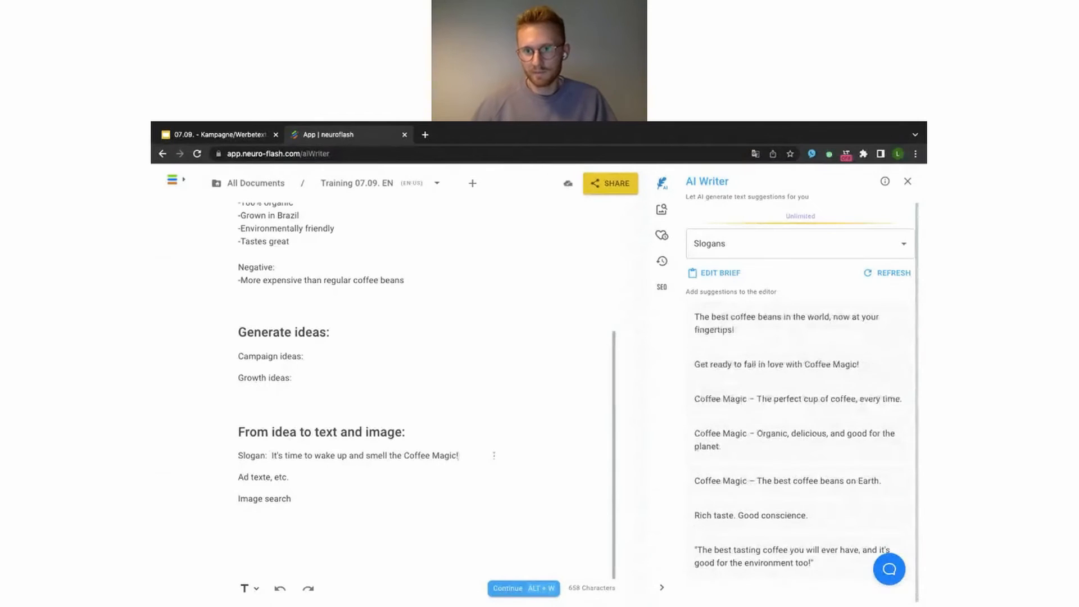
- Insert "Coffee Magic – Organic, delicious, and good for the planet." on a new line below the first slogan and add two empty lines beneath it
key("Return")
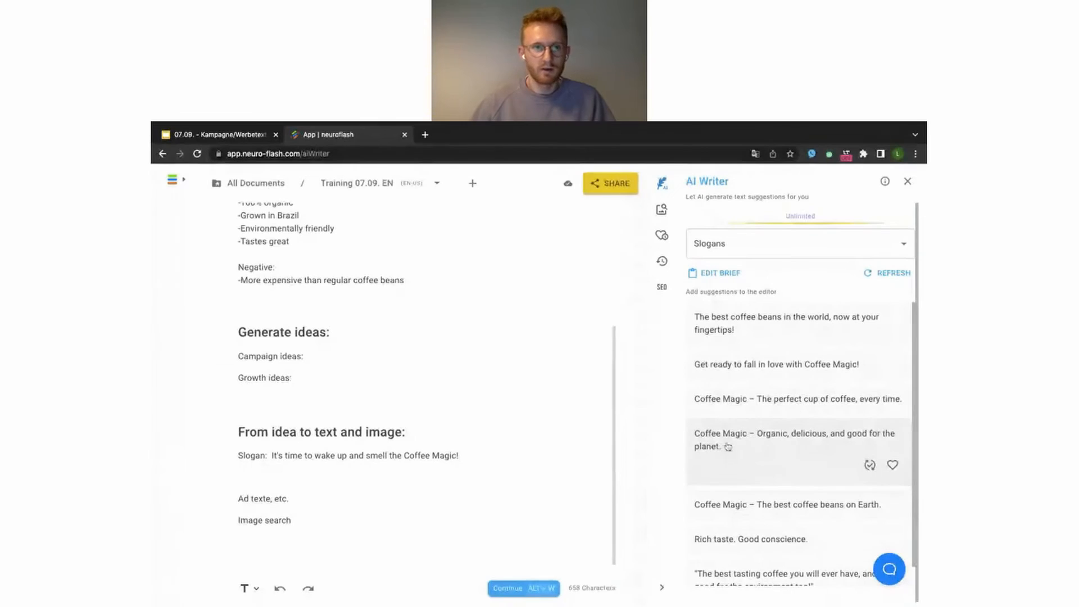
left_click(794, 439)
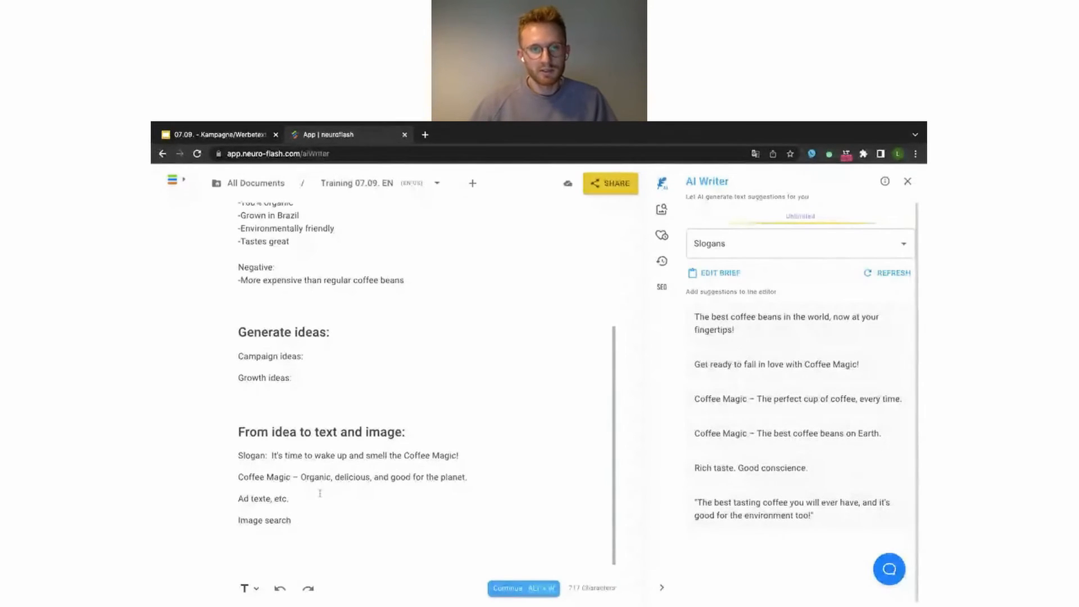
left_click(483, 477)
key("Return")
key("Return")
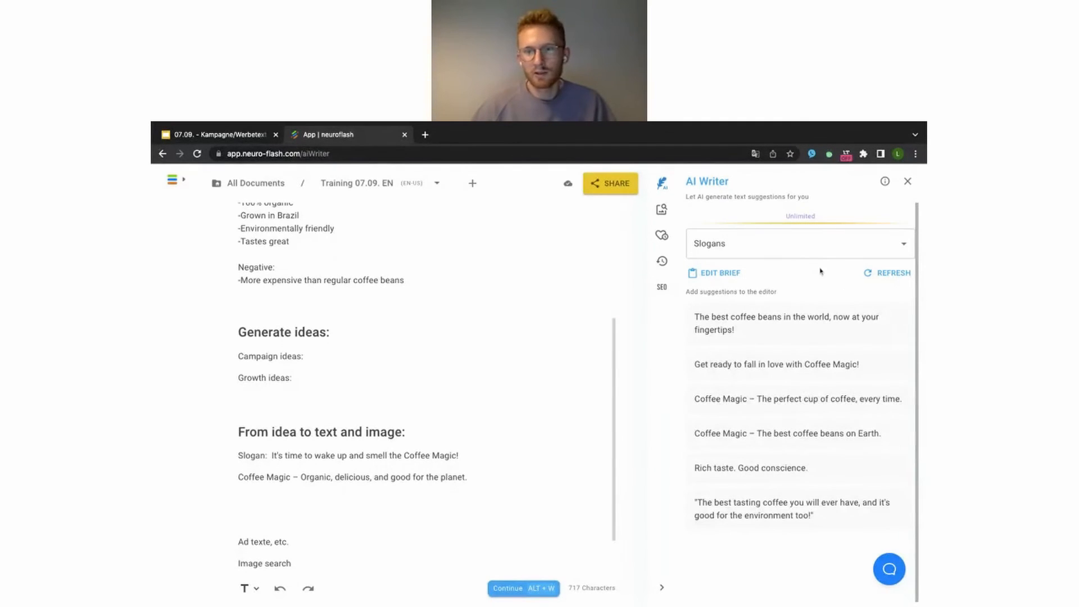
- Change the AI generator's text type to Facebook Ad Primary Text from the ad copy category
left_click(809, 243)
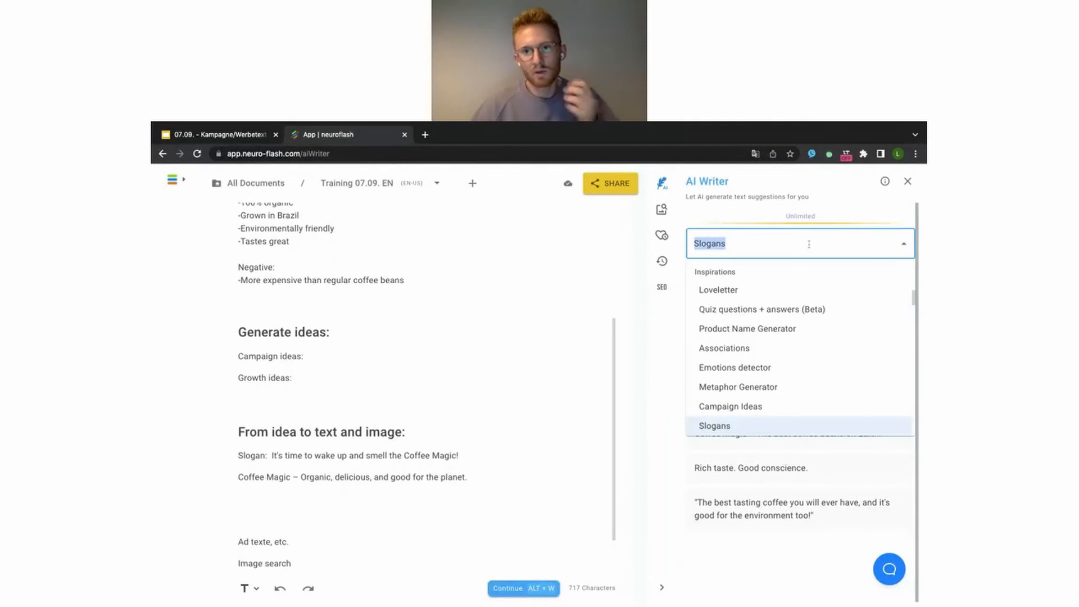
scroll(803, 331, "down", 3)
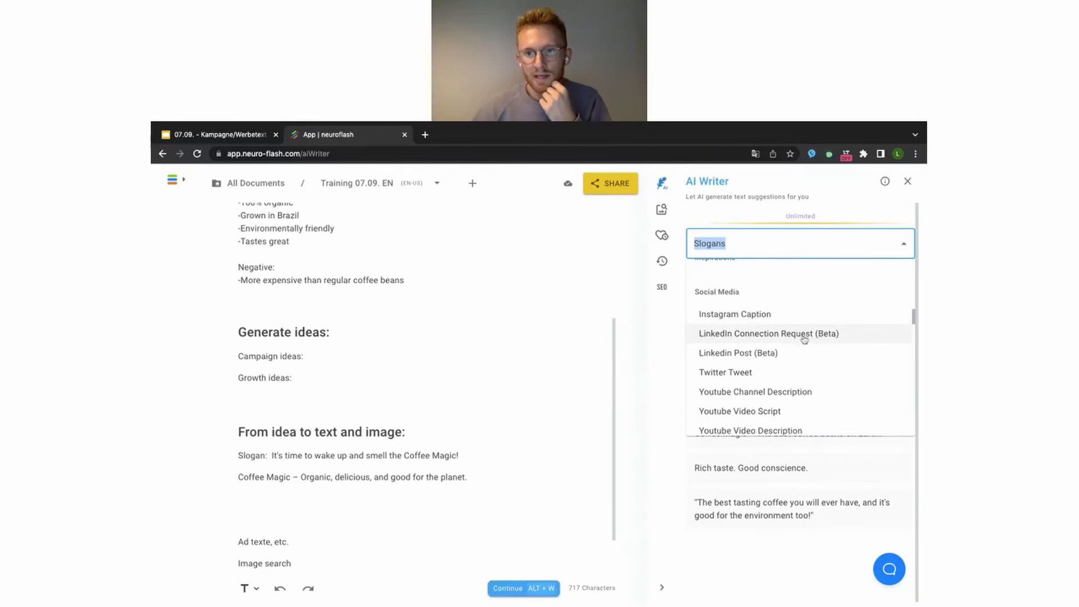
scroll(805, 337, "down", 5)
scroll(804, 339, "down", 8)
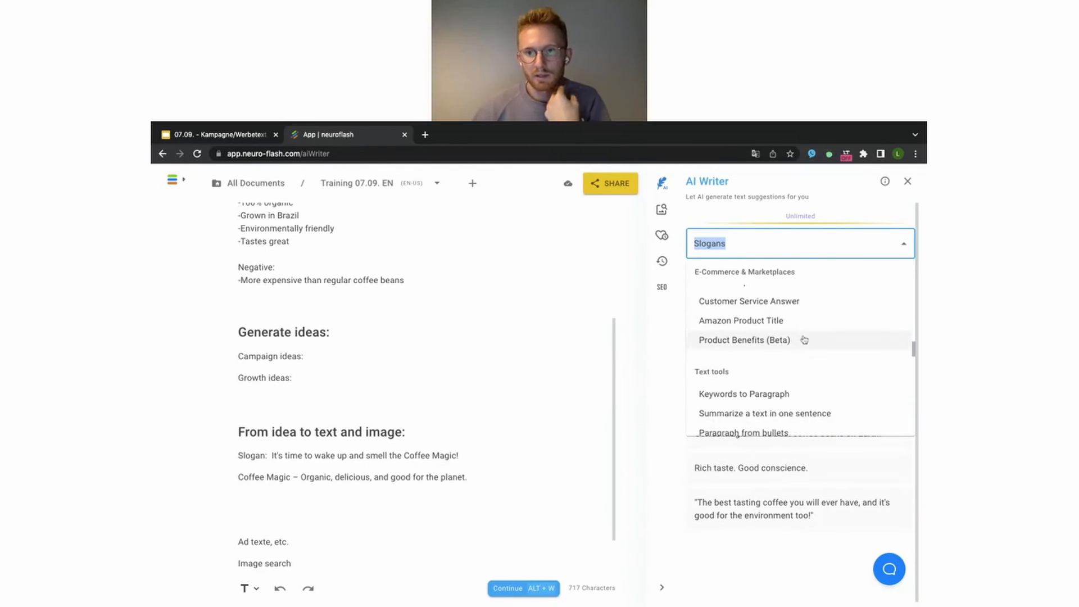
scroll(763, 311, "down", 6)
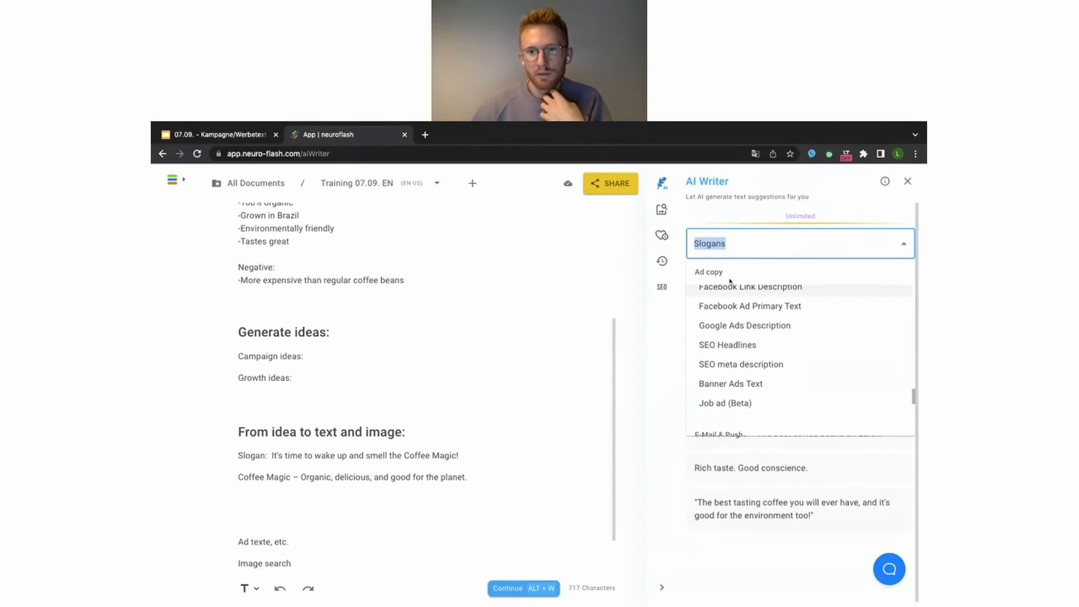
scroll(775, 361, "up", 1)
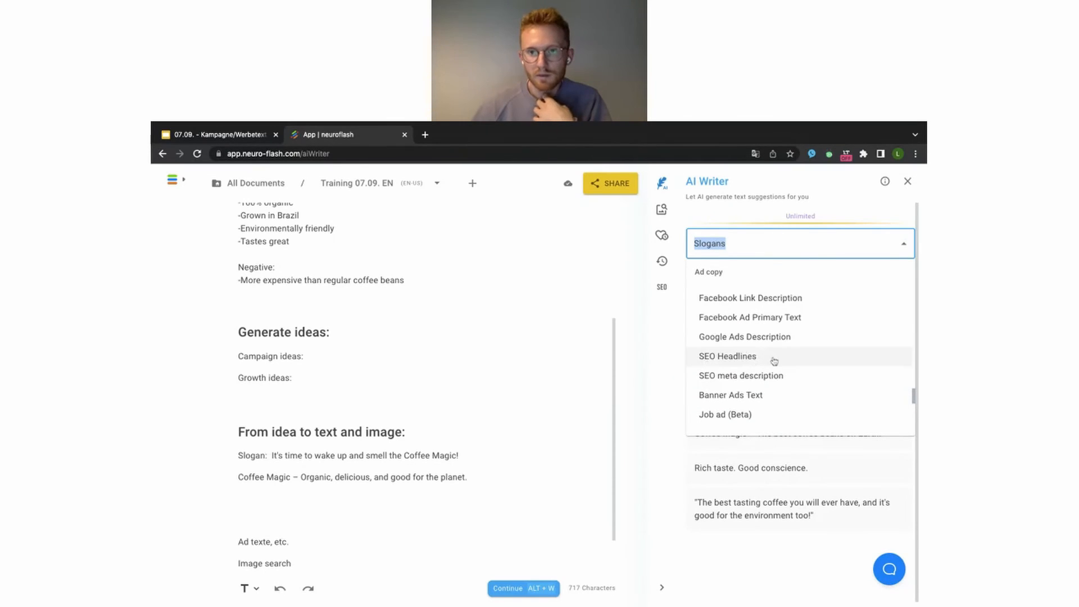
left_click(782, 317)
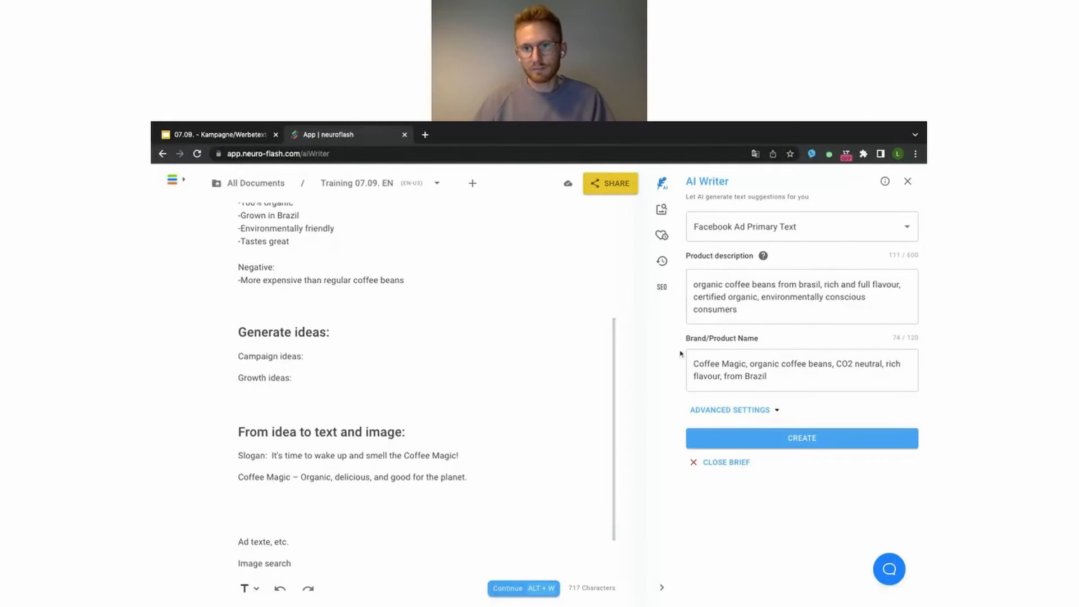
- Move "organic coffee beans, CO2 neutral, rich flavour, from Brazil" from the brand/product name to the end of the product description, after a comma
left_click(813, 375)
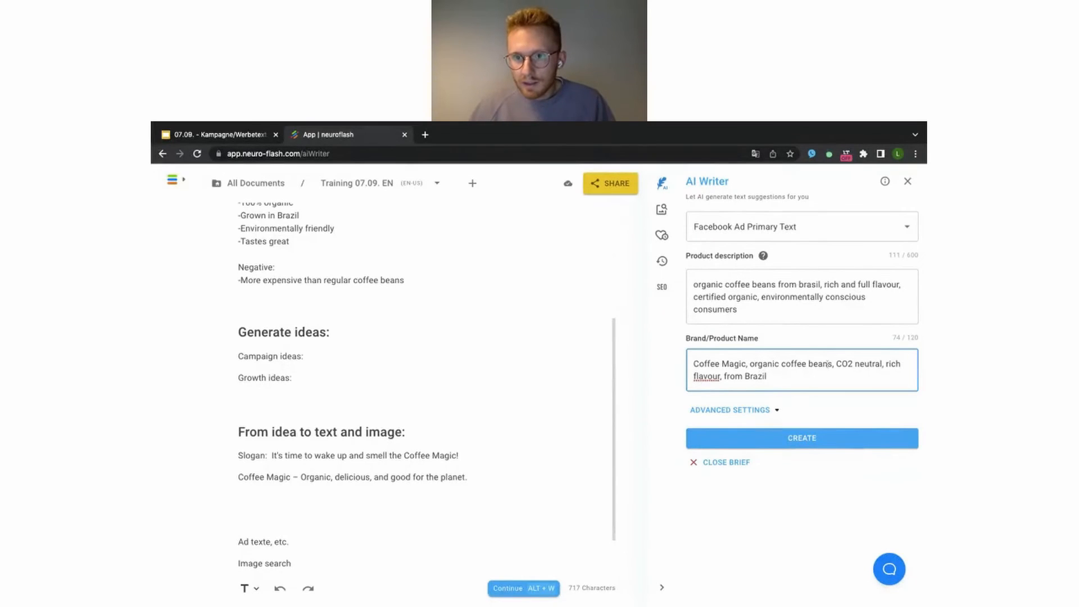
left_click(750, 364, "shift")
key("ctrl+c")
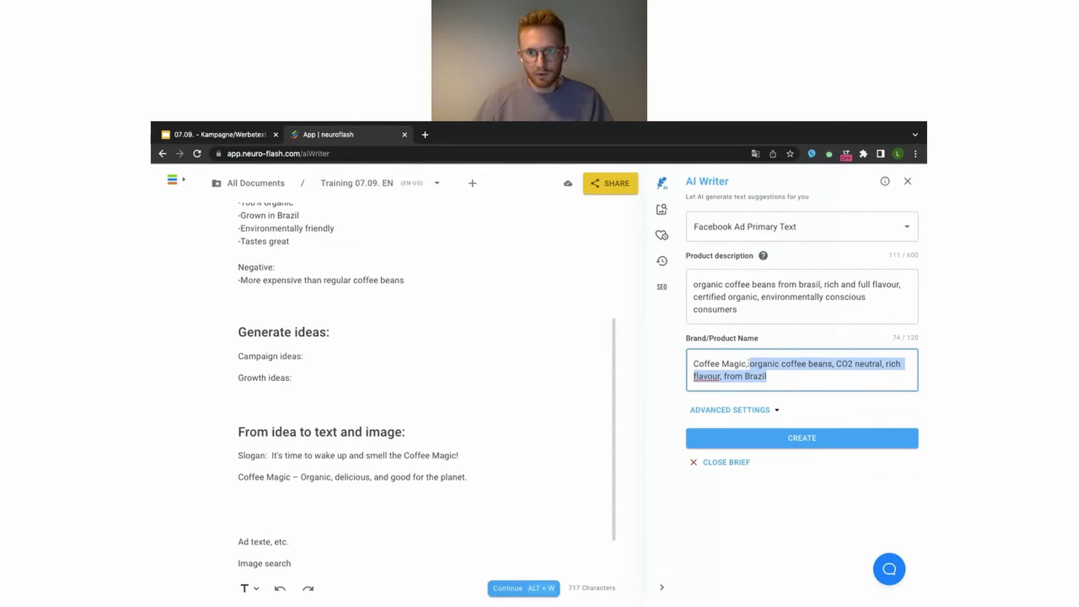
key("BackSpace")
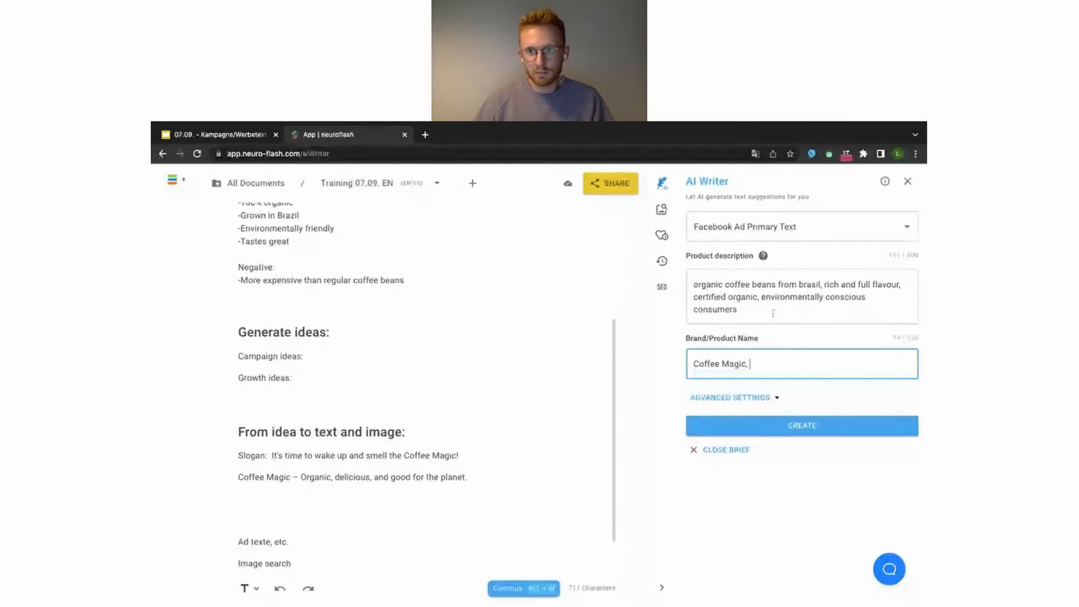
left_click(764, 308)
type(",")
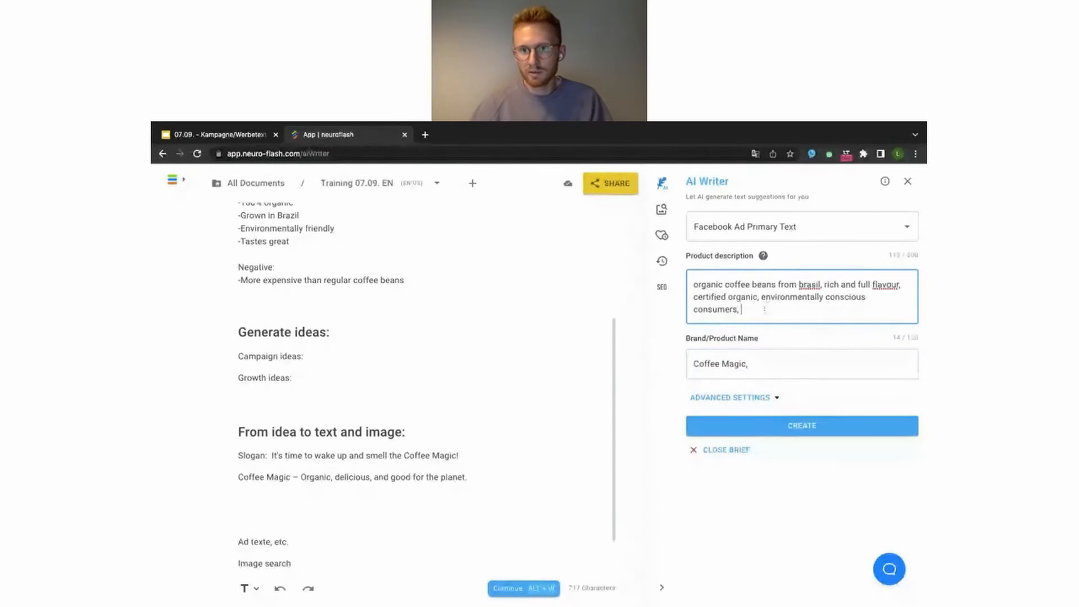
key("ctrl+v")
left_click(754, 376)
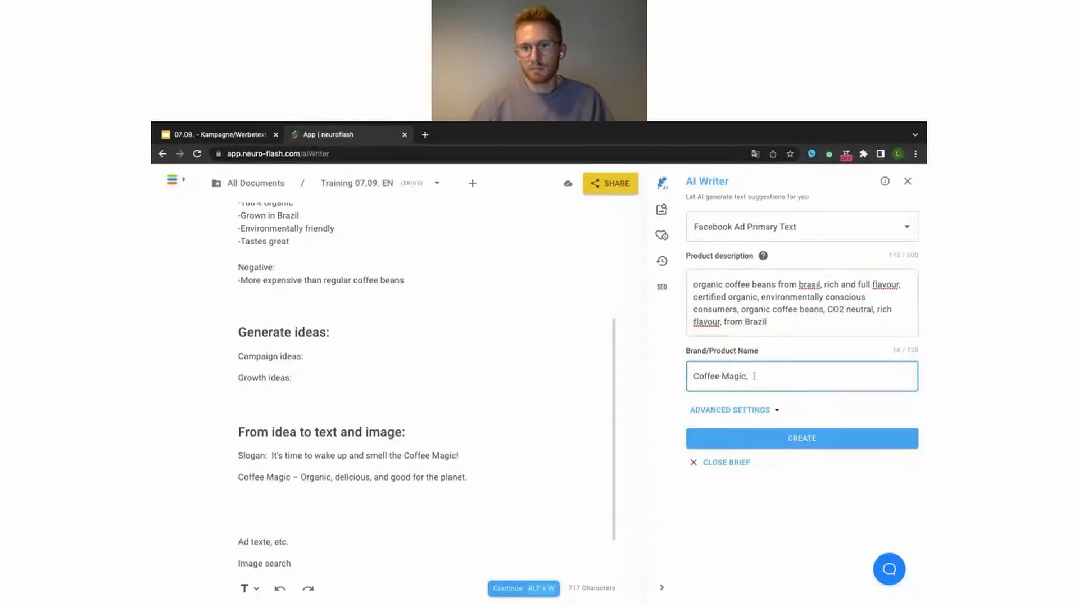
- Generate the Facebook ad texts, look through them, and request a fresh set of suggestions
left_click(766, 438)
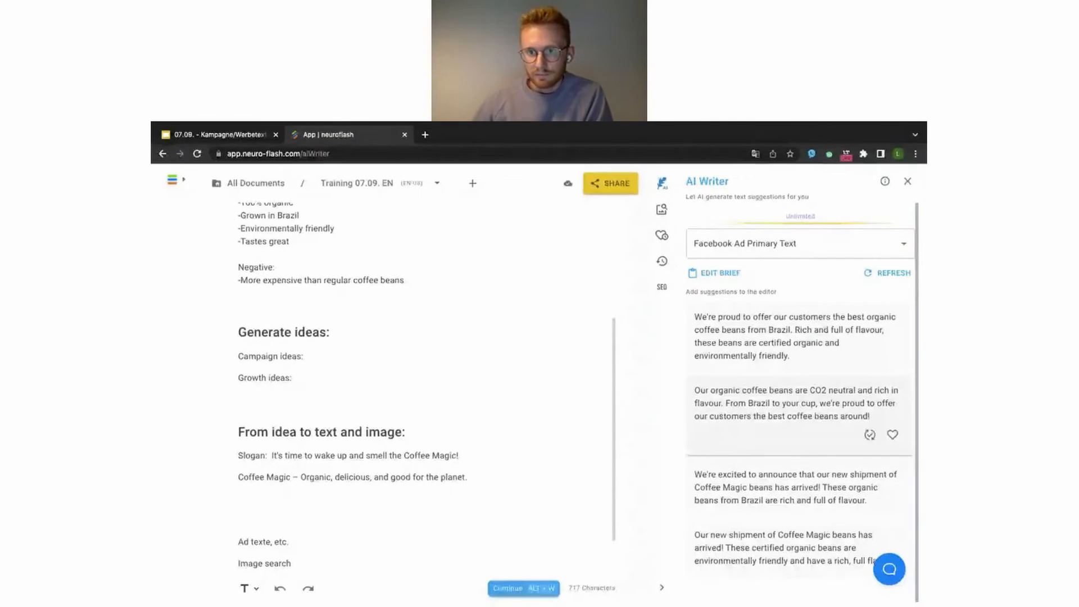
scroll(781, 398, "down", 1)
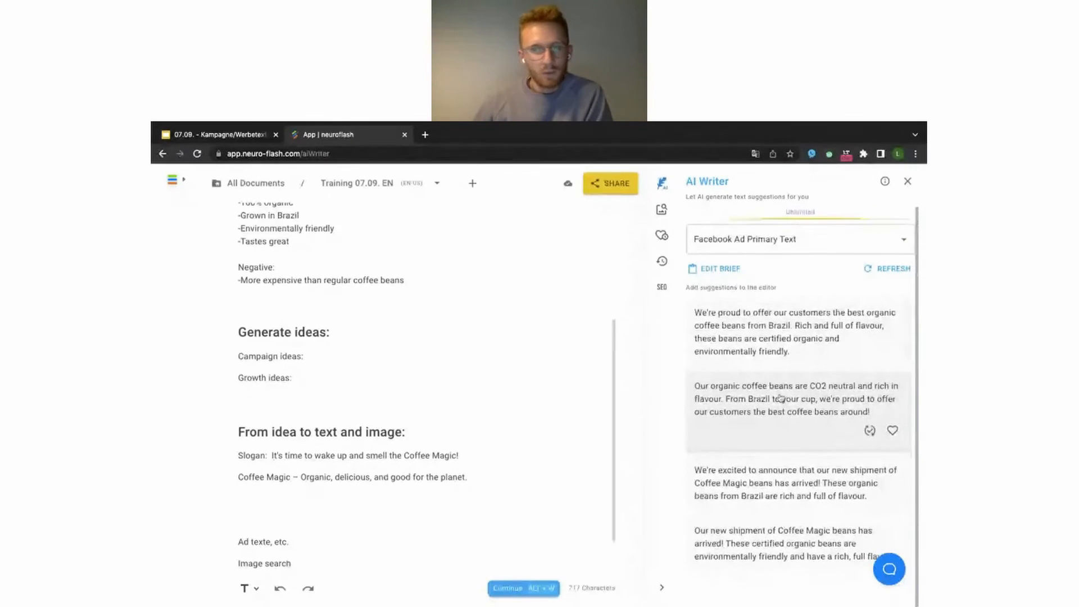
left_click(868, 275)
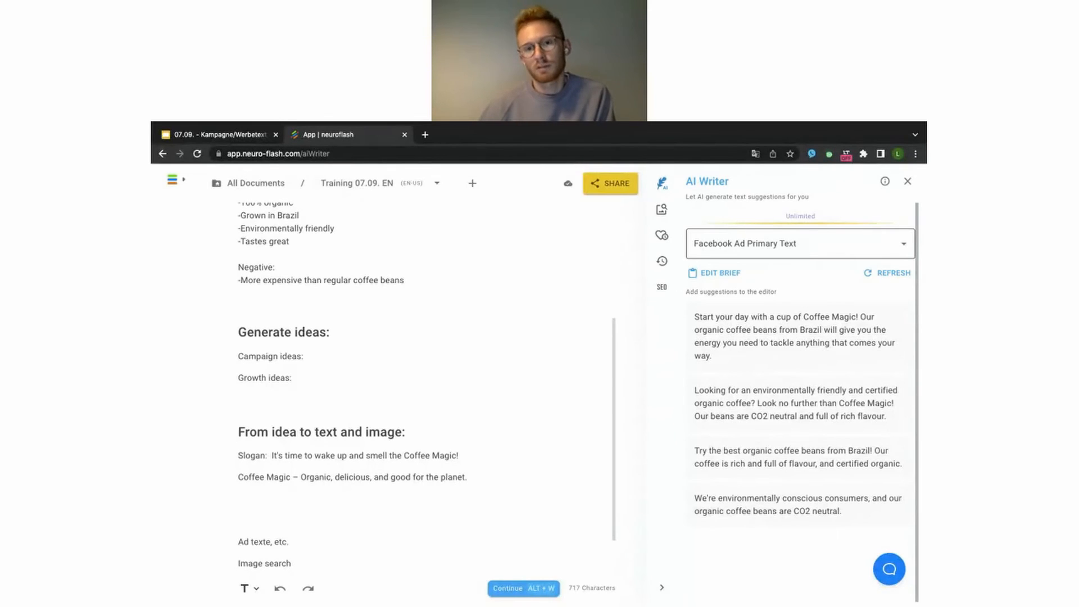
- Remove the empty lines between the second Coffee Magic slogan and the "Ad texte, etc." line
mouse_move(757, 370)
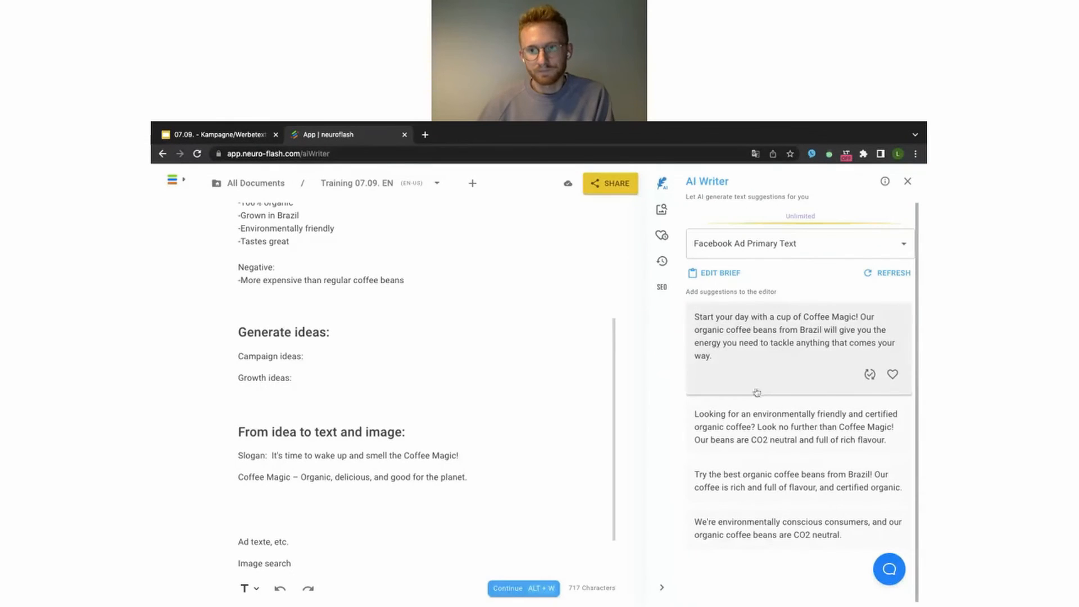
mouse_move(772, 437)
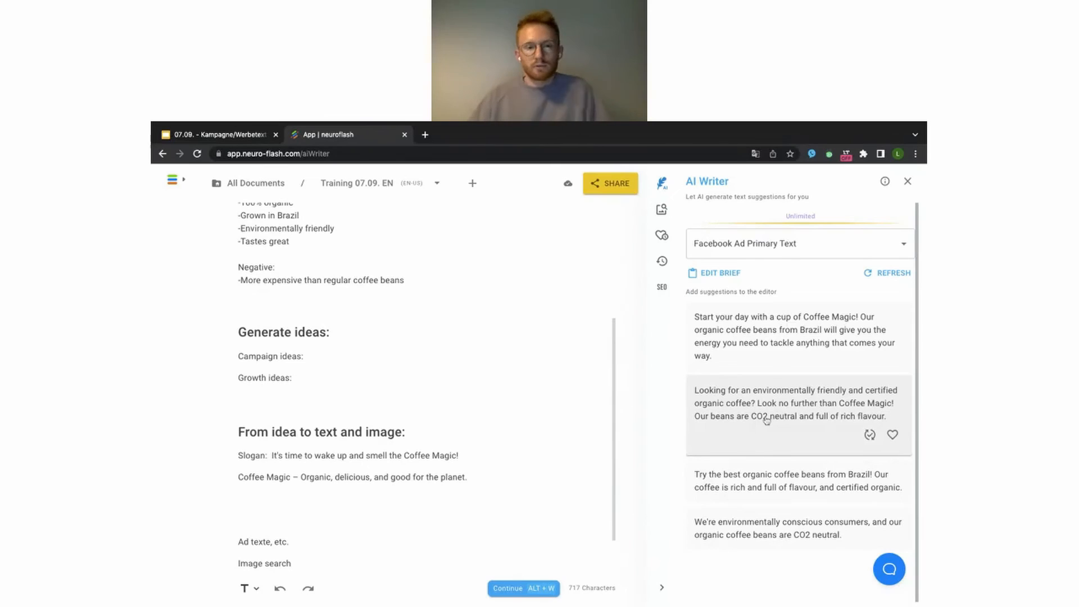
scroll(437, 475, "down", 1)
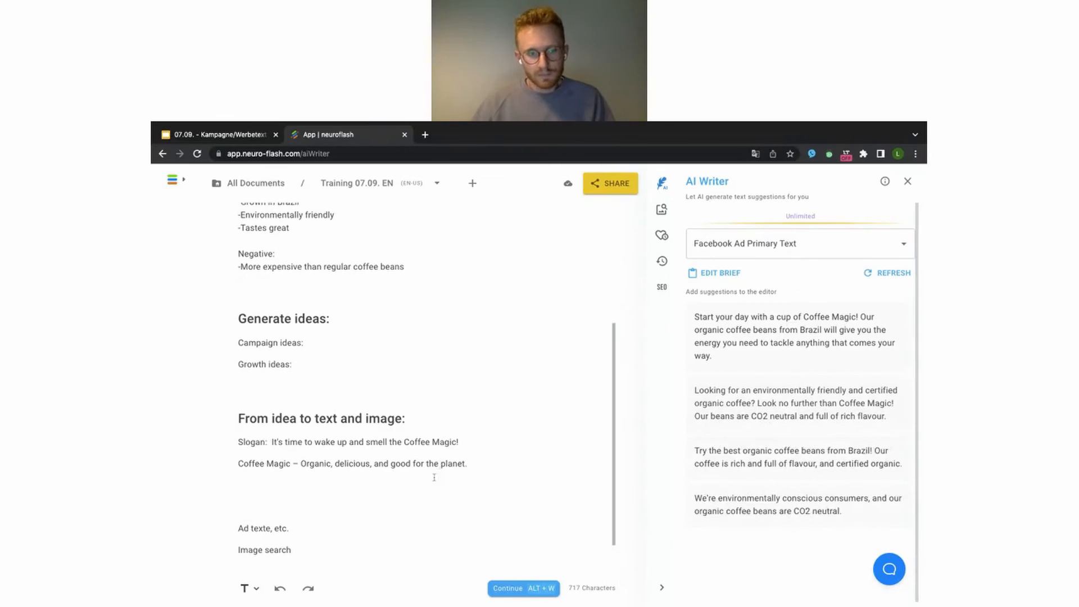
left_click(239, 524)
key("BackSpace")
key("BackSpace")
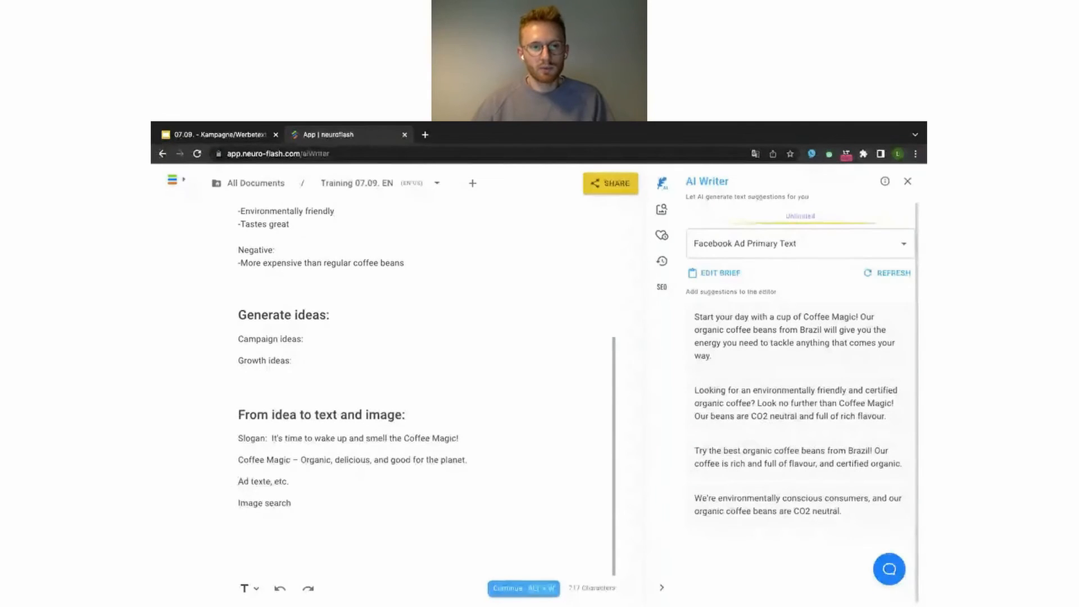
- Open the image search to view the images offered for the topic Coffee Magic
left_click(292, 503)
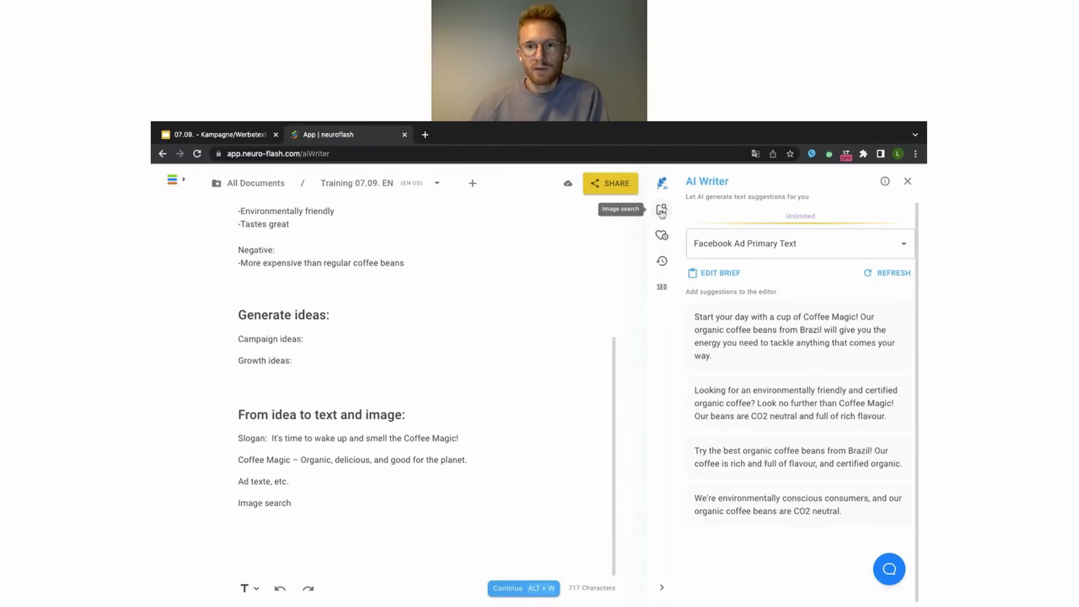
left_click(662, 212)
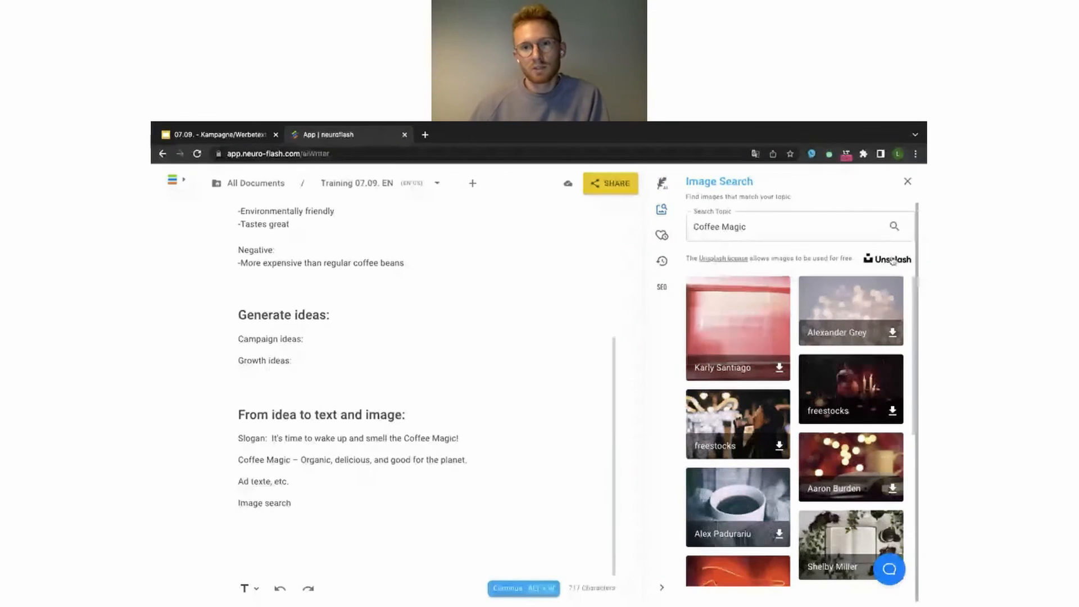
left_click(708, 225)
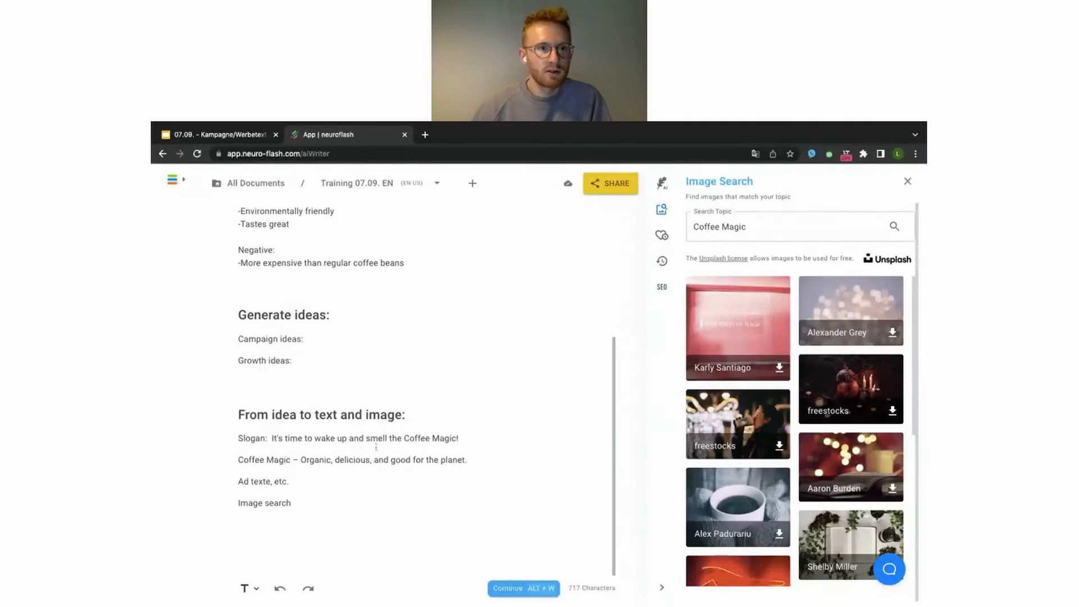
- Open the AI Images generator and examine its prompt field, image area and terms of use note
left_click(179, 186)
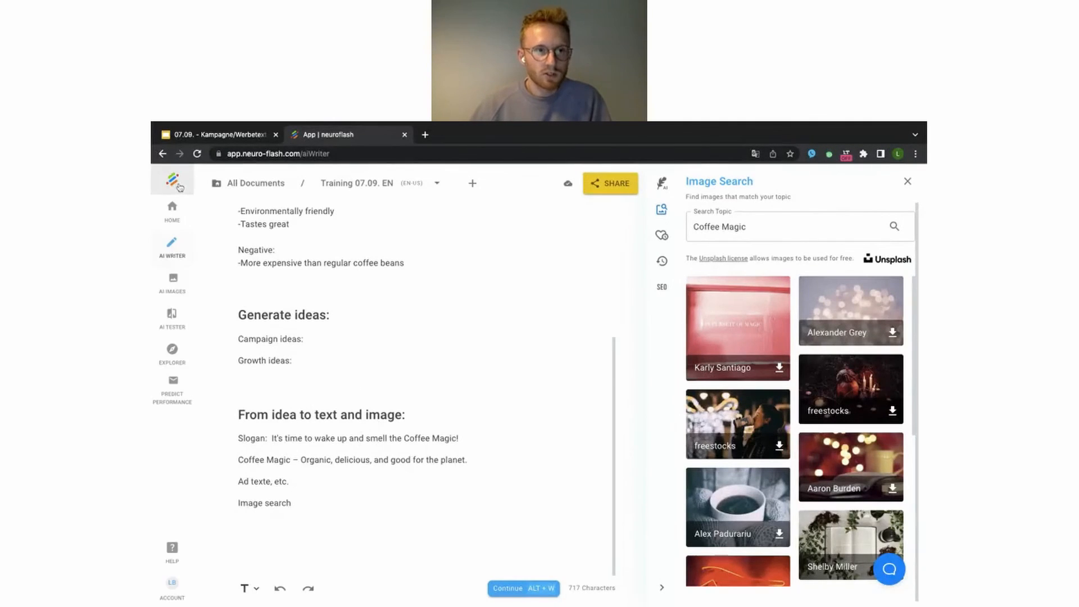
left_click(185, 292)
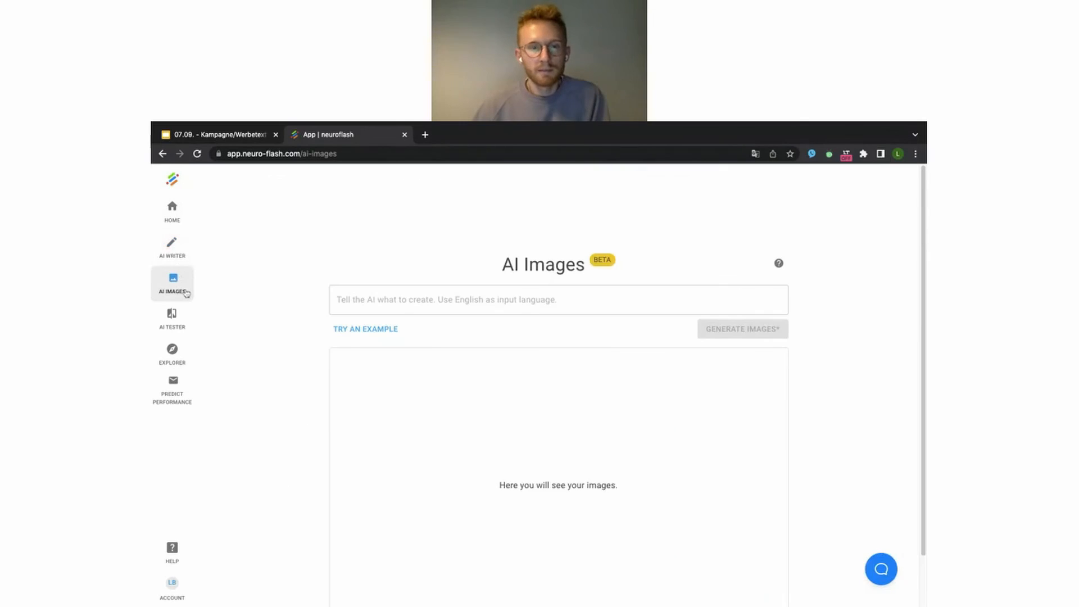
scroll(395, 289, "down", 1)
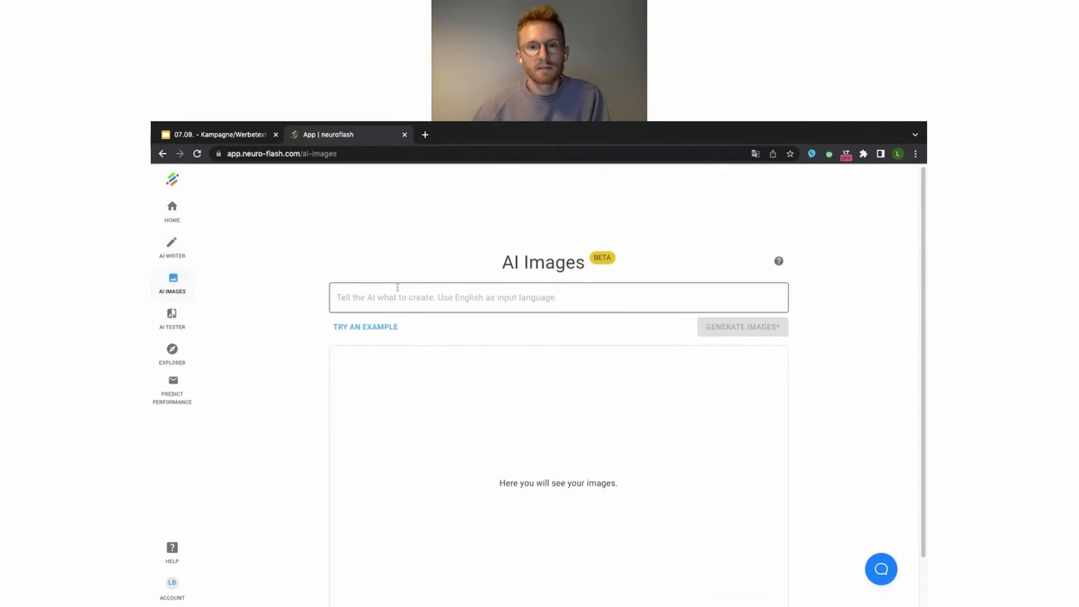
scroll(397, 287, "down", 1)
scroll(398, 289, "up", 2)
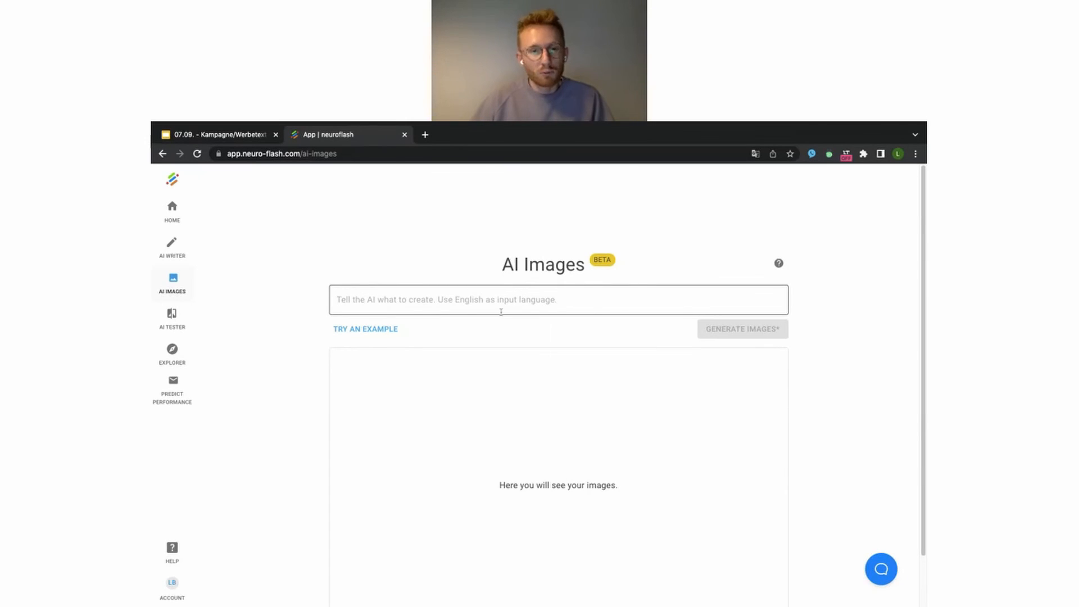
scroll(500, 311, "down", 1)
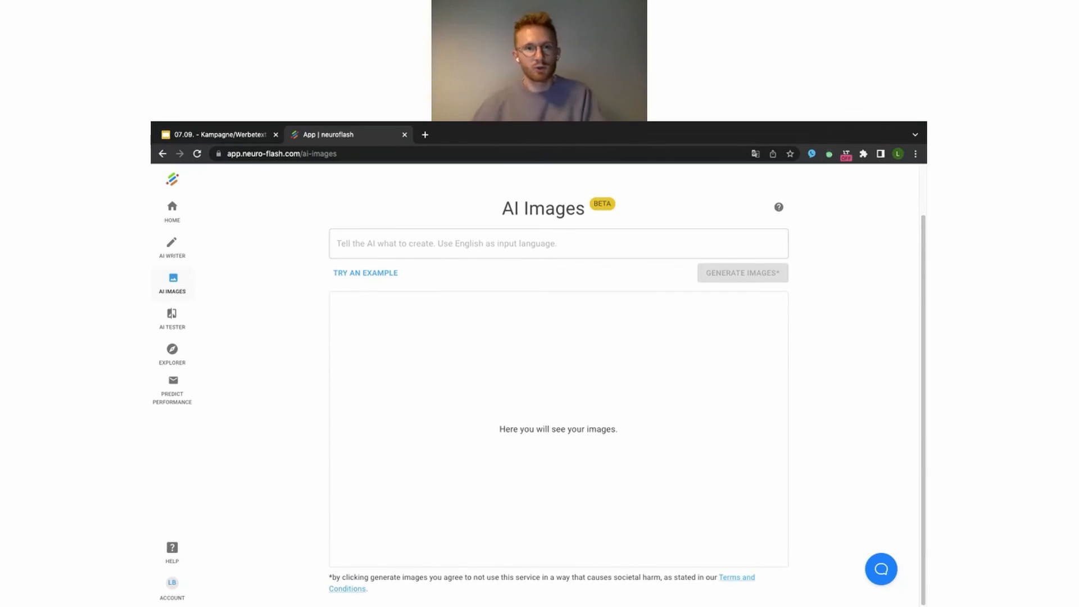
left_click(507, 256)
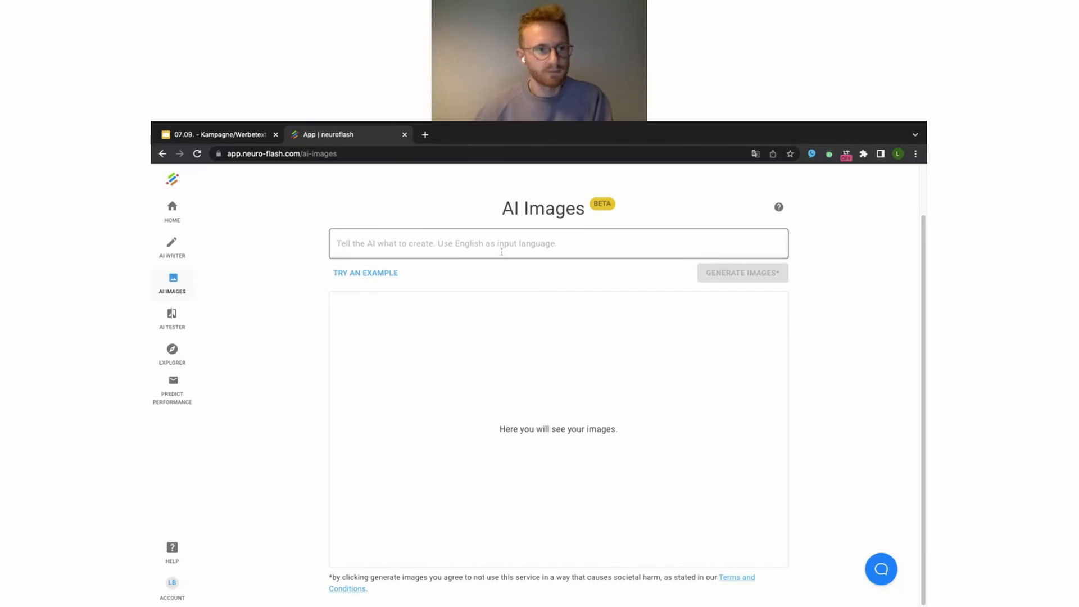
left_click(299, 365)
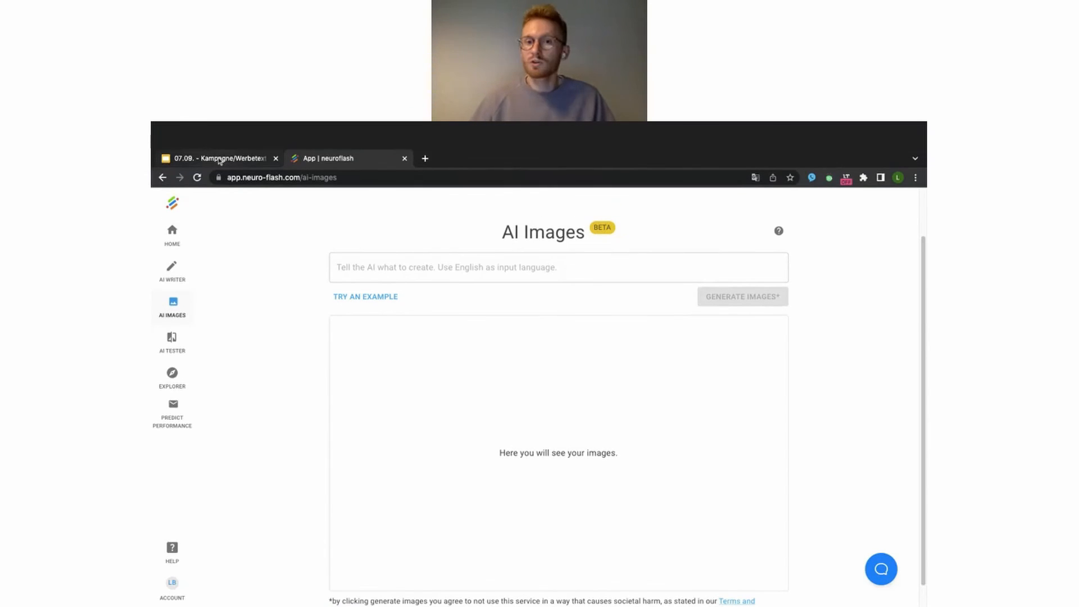
- Switch to the training presentation in Google Slides, select the Q&A slide, and start the slideshow from it
left_click(219, 159)
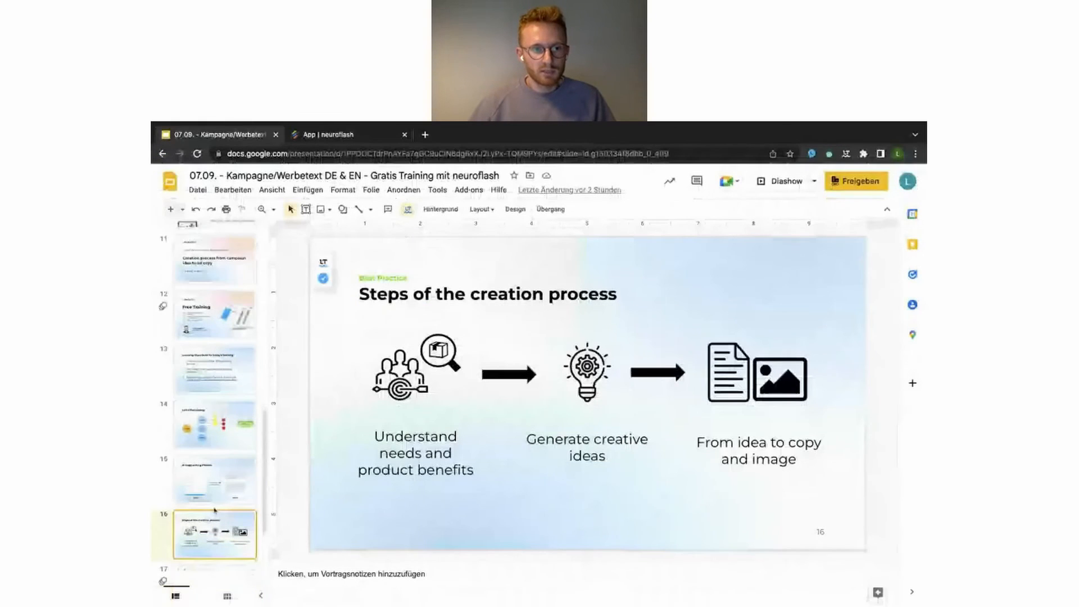
scroll(214, 510, "down", 2)
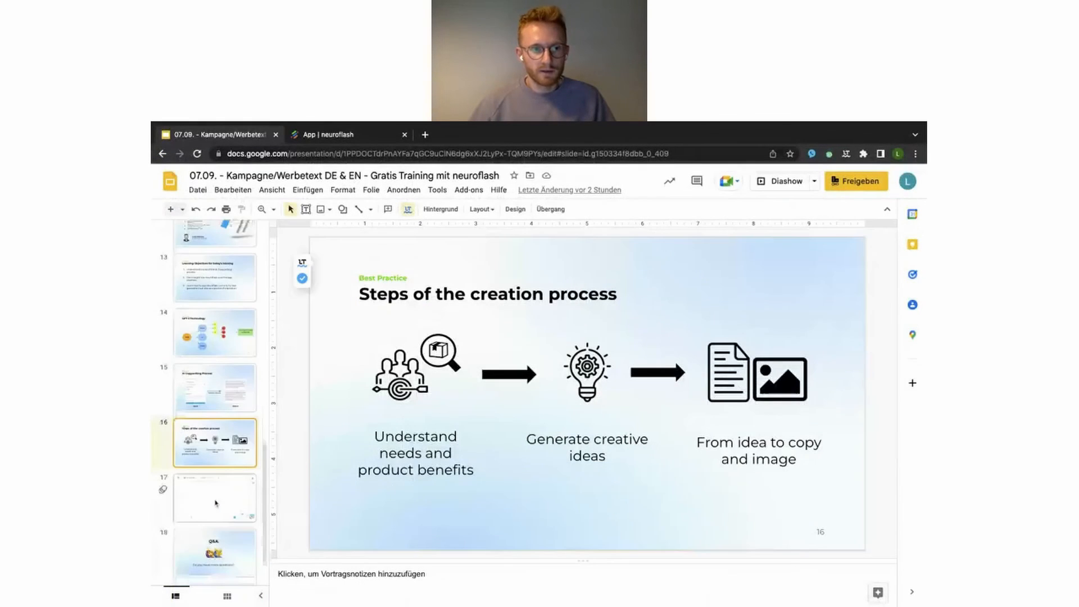
left_click(214, 544)
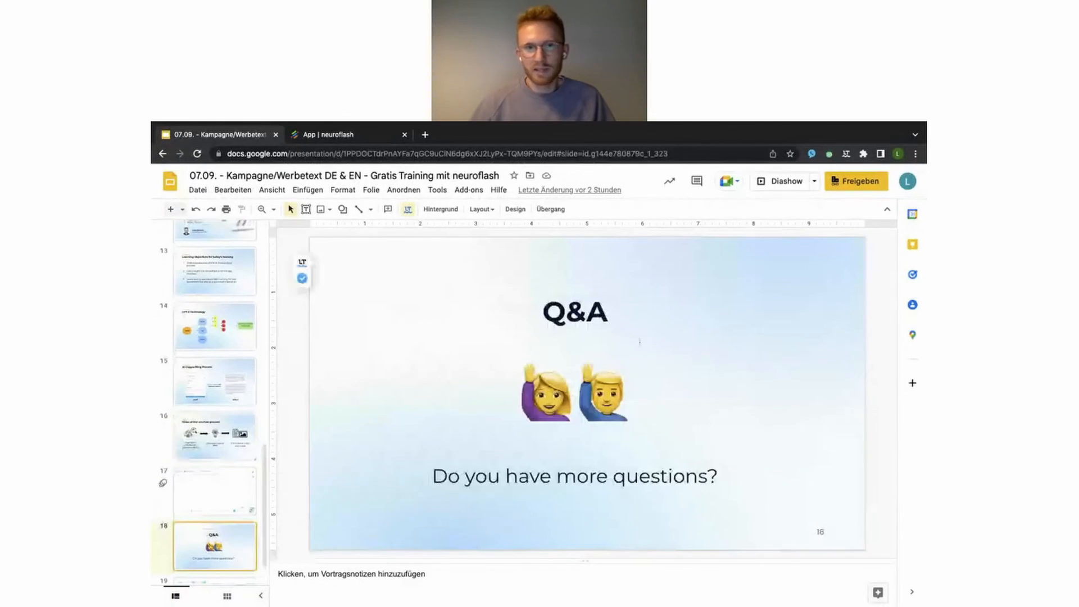
left_click(786, 186)
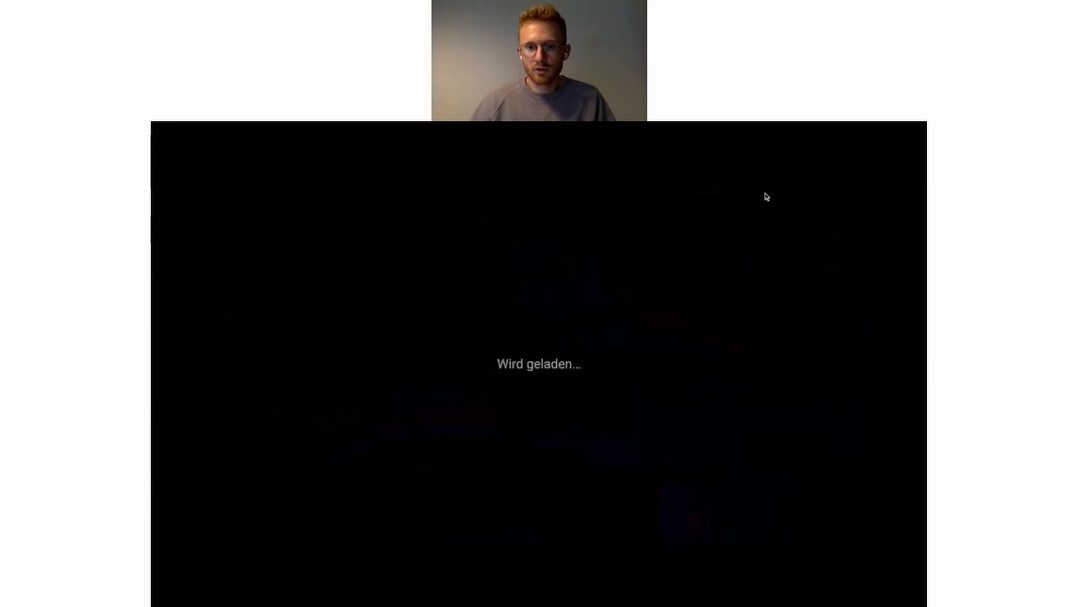